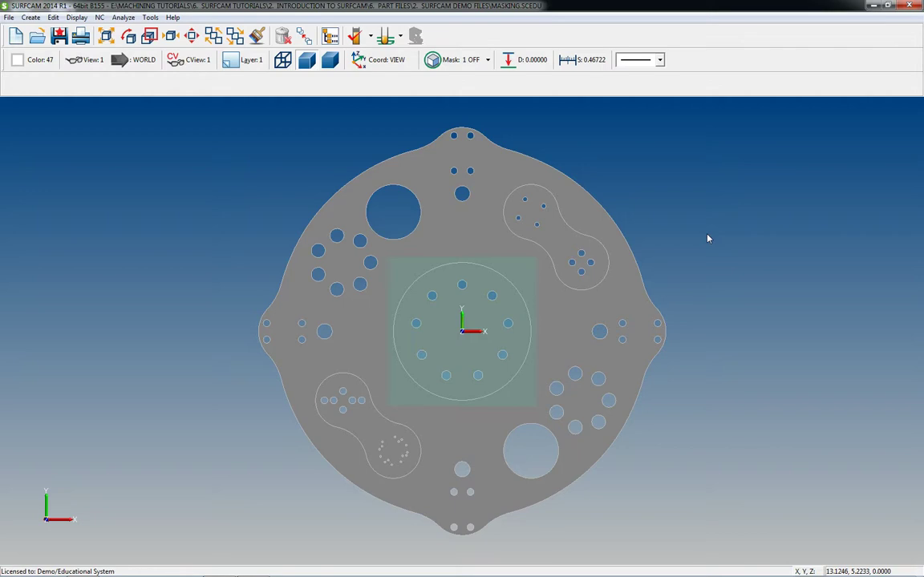
Step: Examine the solid part in 3D and check the visibility settings of its two layers
left_click(665, 227)
left_click_drag(721, 362, 711, 400)
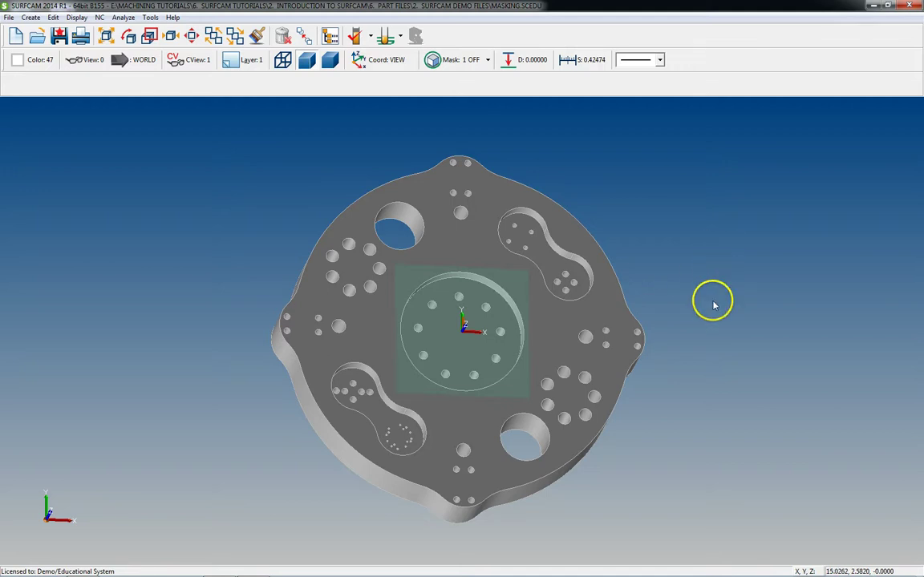
key("1")
scroll(702, 362, "down", 1)
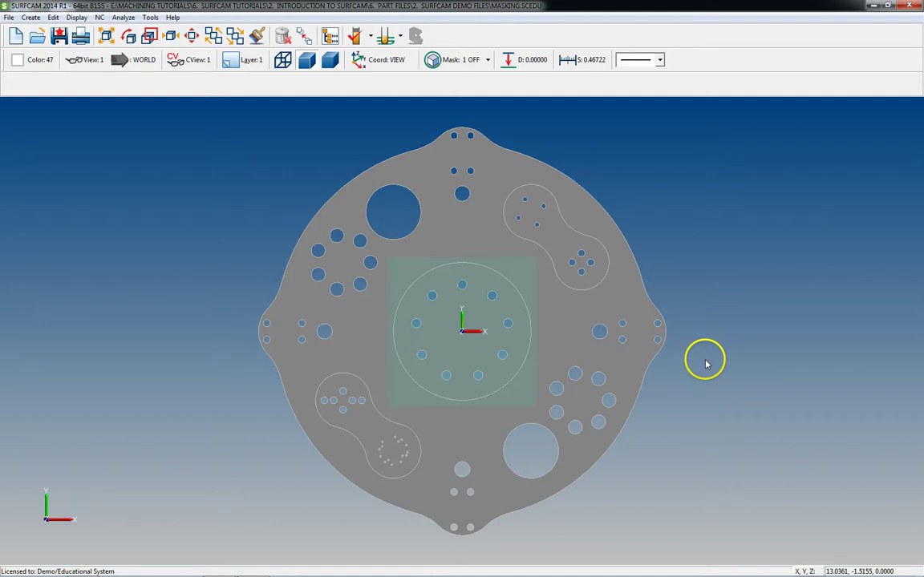
key("l")
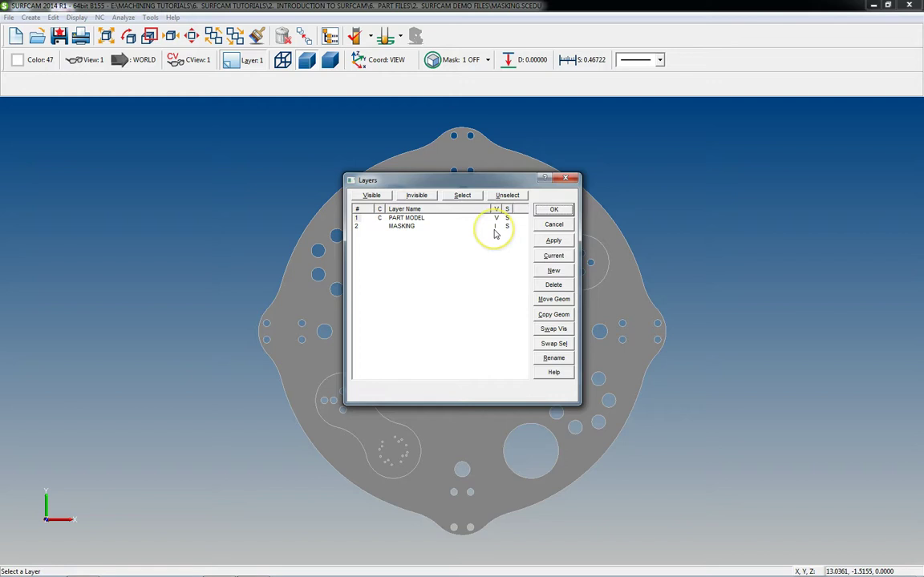
left_click(553, 208)
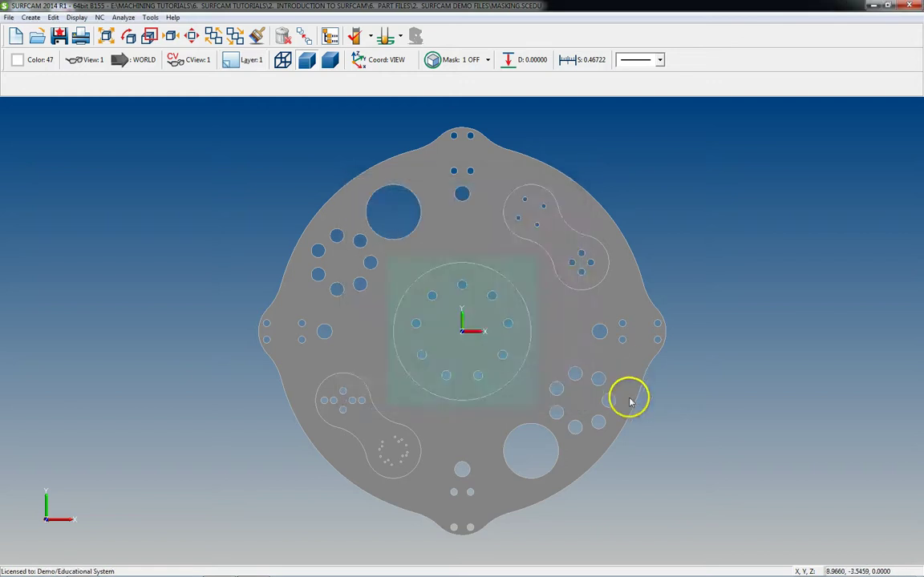
middle_click_drag(628, 396, 606, 374)
key("1")
Step: Make the MASKING layer visible and current, and hide the PART MODEL layer
key("ctrl+l")
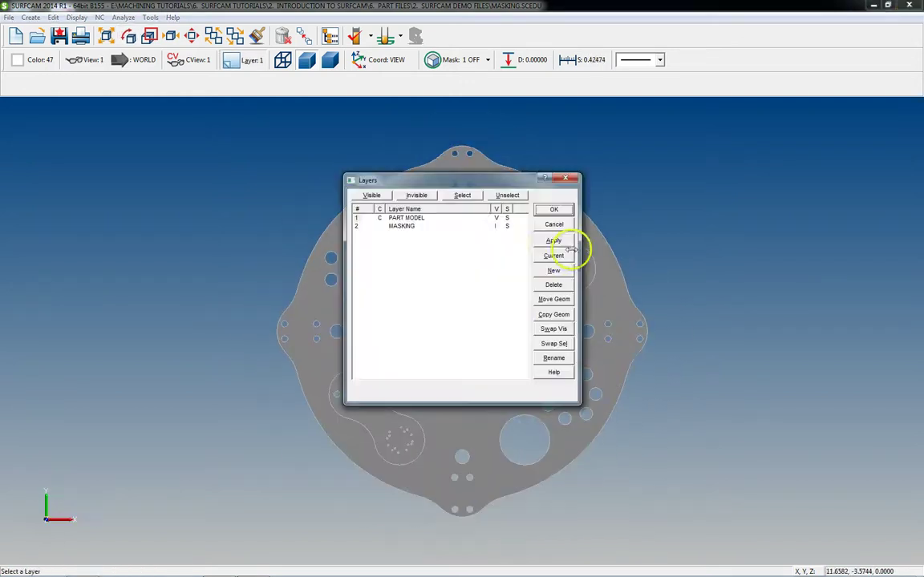
left_click(496, 225)
left_click(379, 226)
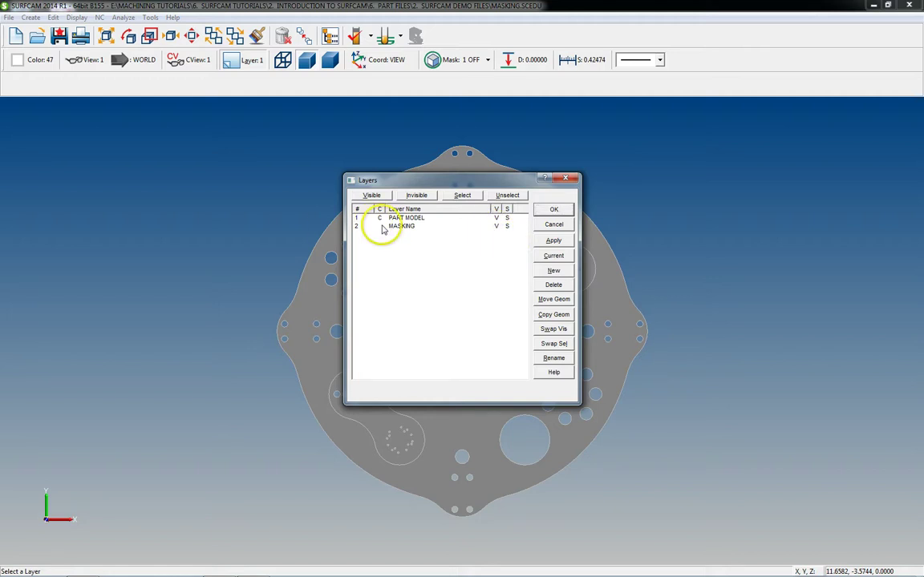
left_click(495, 217)
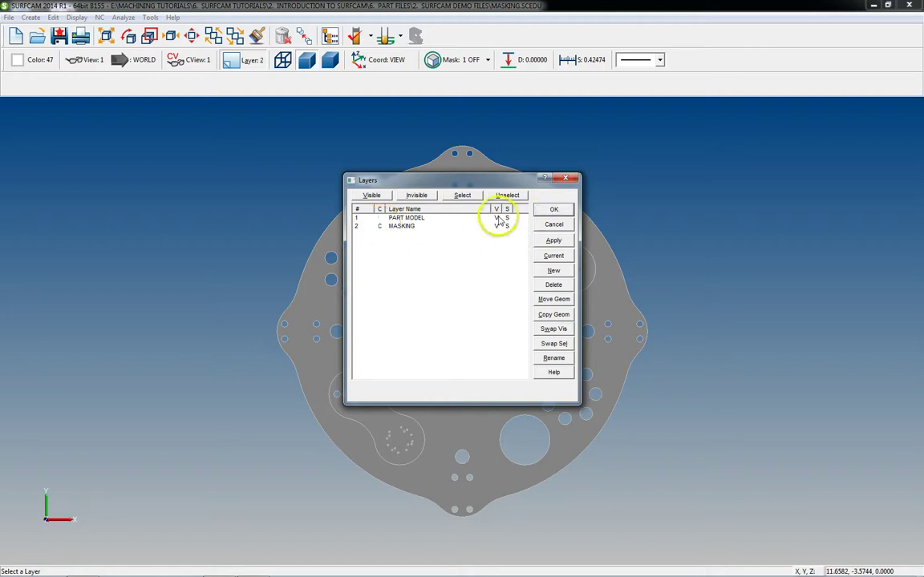
left_click(555, 210)
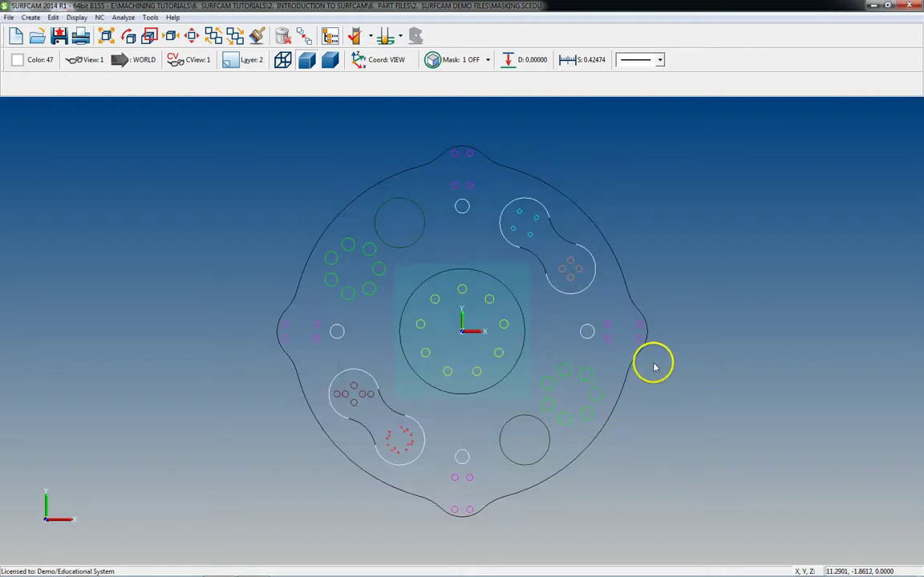
Step: Examine the coloured wireframe circles and pocket outlines on the MASKING layer from several angles
middle_click_drag(579, 430, 540, 424)
key("ctrl+1")
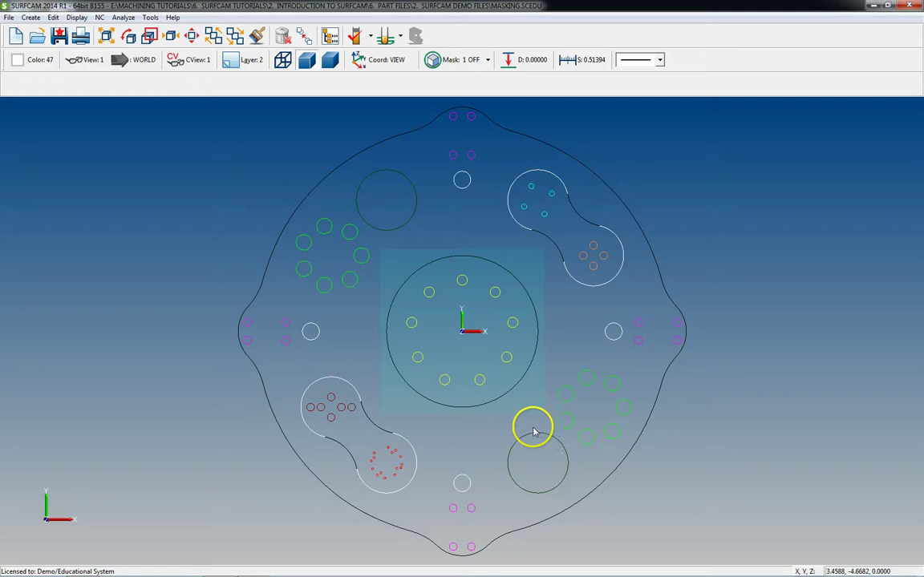
scroll(474, 437, "down", 1)
middle_click_drag(474, 437, 480, 402)
key("2")
scroll(486, 402, "down", 1)
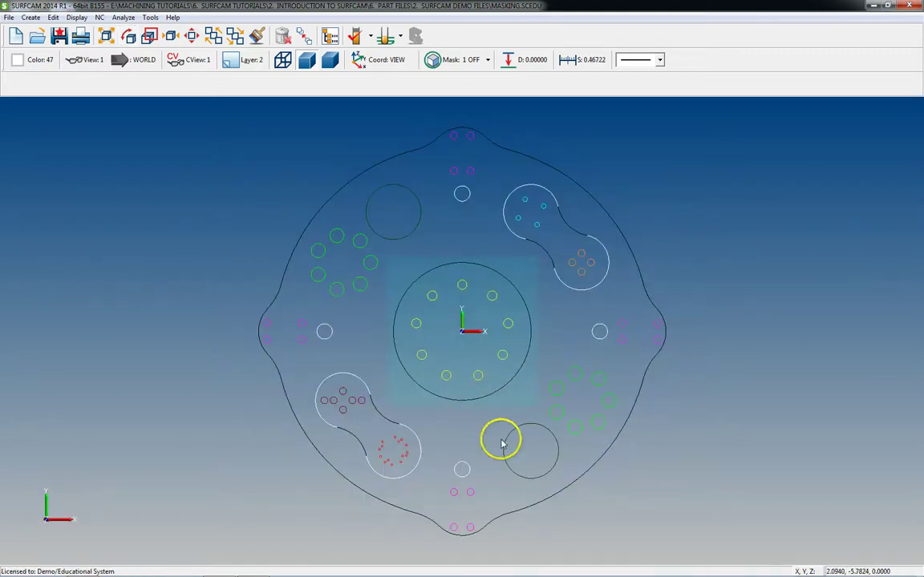
middle_click_drag(484, 415, 494, 391)
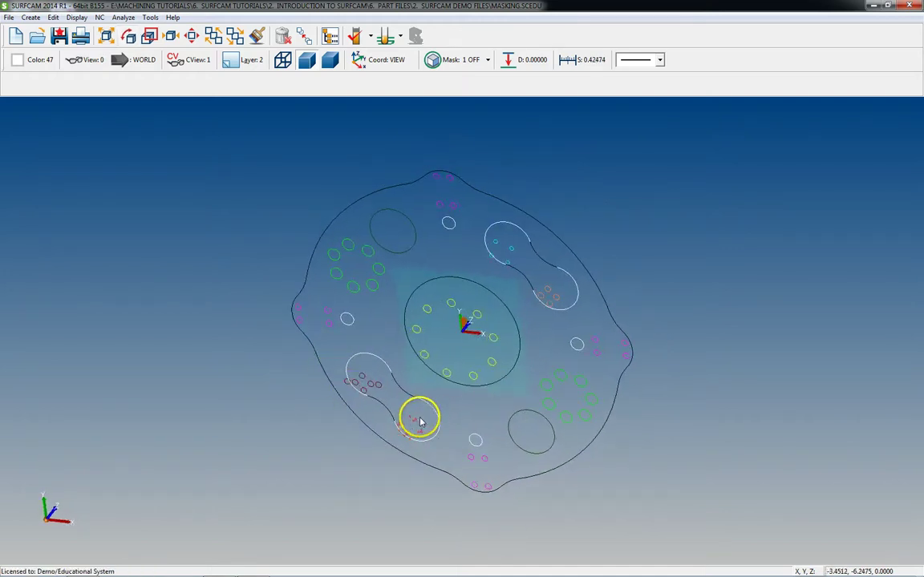
Step: Show the PART MODEL layer and inspect the solid's pockets and holes in 3D
key("1")
key("l")
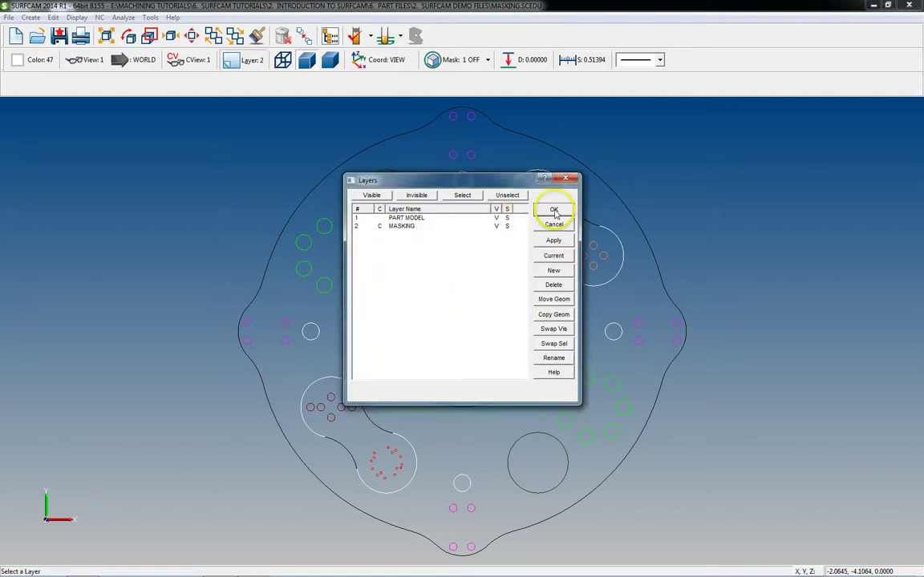
left_click(550, 211)
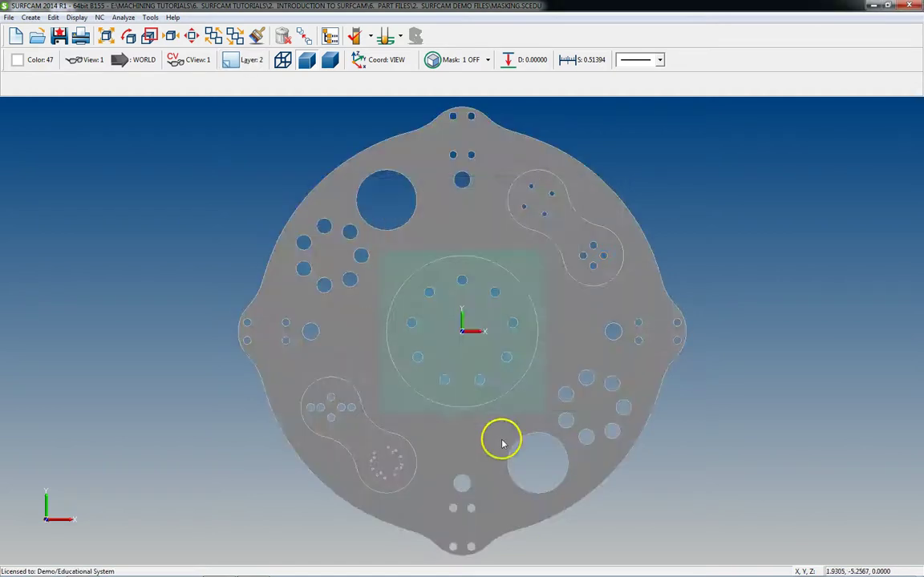
mouse_move(502, 443)
middle_mouse_down()
mouse_move(503, 426)
mouse_move(495, 429)
mouse_move(516, 423)
middle_mouse_up()
scroll(593, 248, "up", 1)
scroll(470, 361, "down", 1)
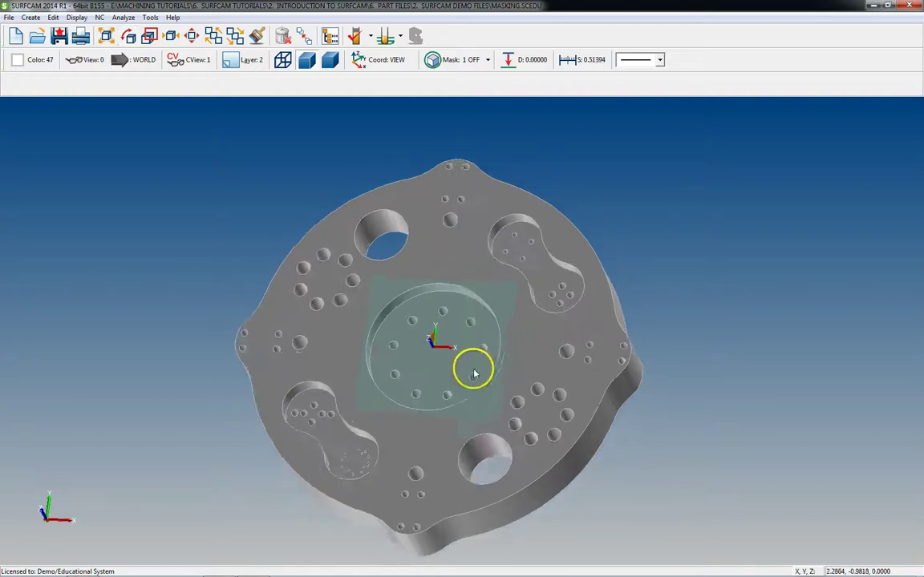
middle_click_drag(473, 373, 469, 358)
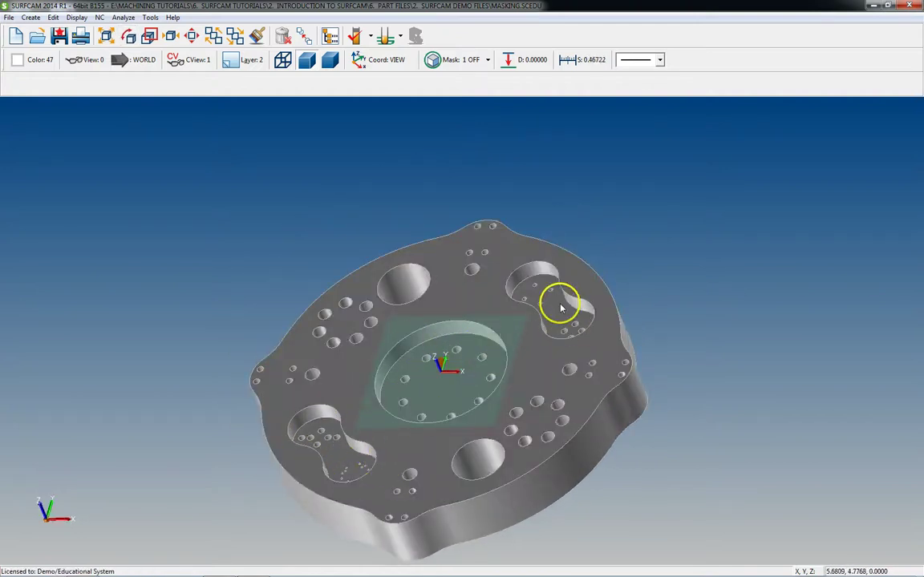
middle_click_drag(486, 401, 502, 407)
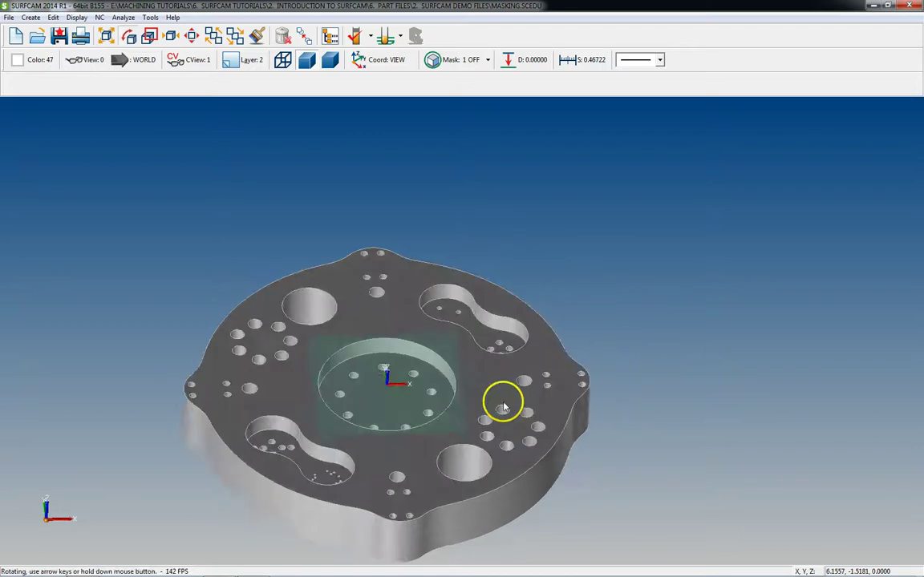
Step: Restore the top view and hide the PART MODEL layer, leaving the MASKING layer visible
key("ctrl+1")
key("ctrl+l")
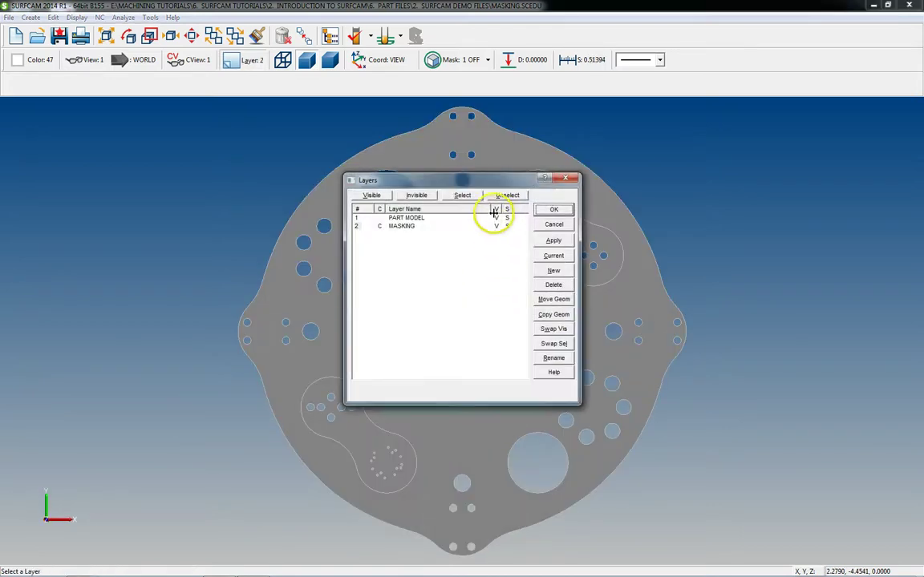
left_click(497, 219)
left_click(553, 209)
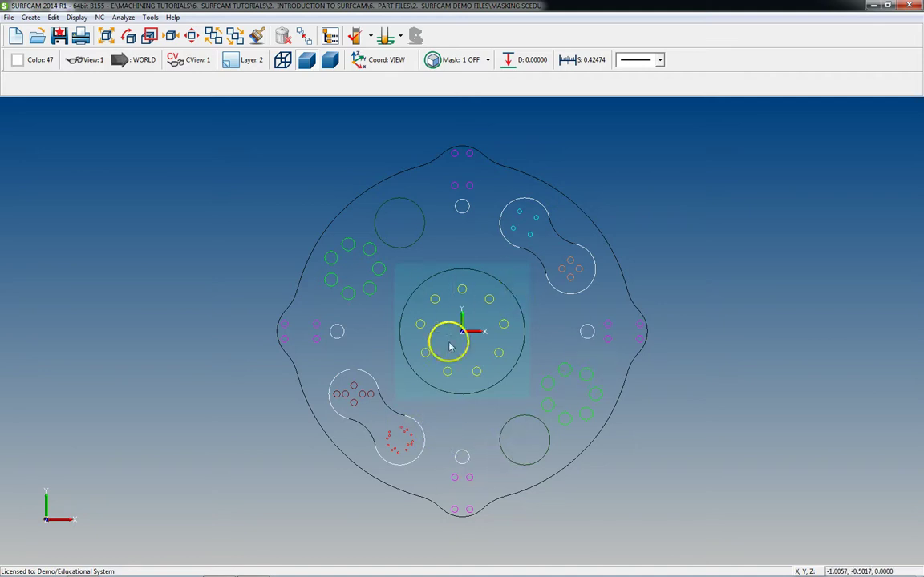
Step: Review the colour and element filters for Mask 1 in the mask selection settings without changing them
middle_click_drag(647, 425, 661, 423)
left_click_drag(662, 428, 622, 416)
key("1")
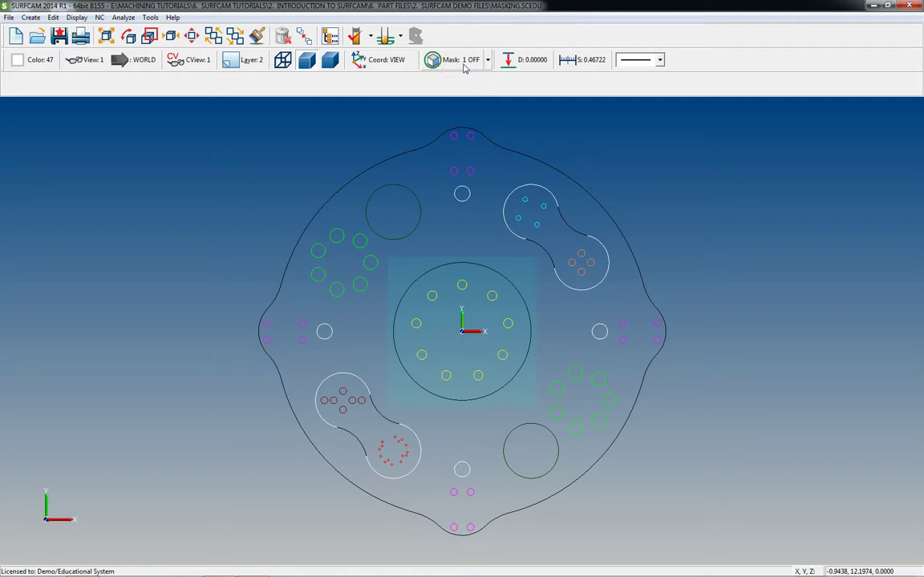
left_click(488, 61)
left_click(429, 75)
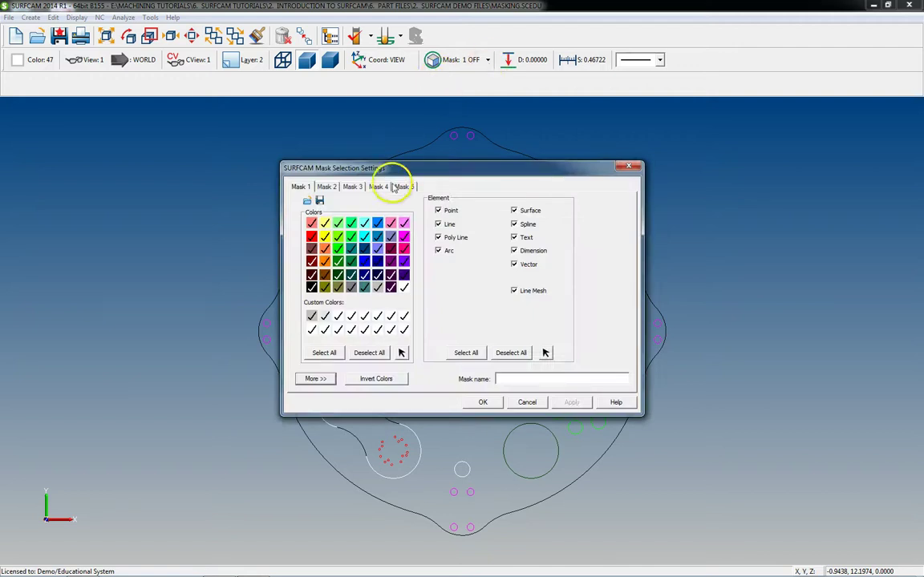
left_click_drag(408, 172, 424, 138)
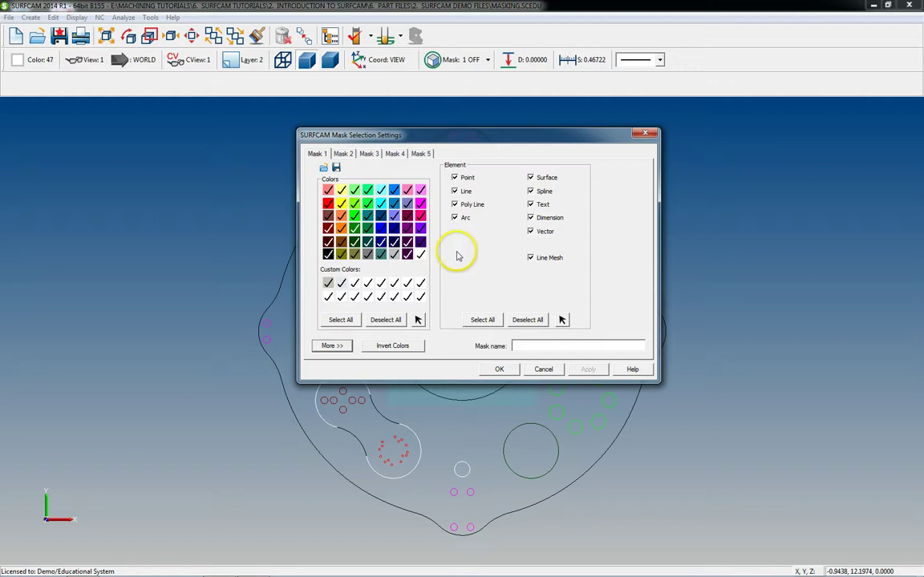
mouse_move(462, 137)
left_mouse_down()
mouse_move(589, 176)
mouse_move(563, 175)
left_mouse_up()
left_click(599, 404)
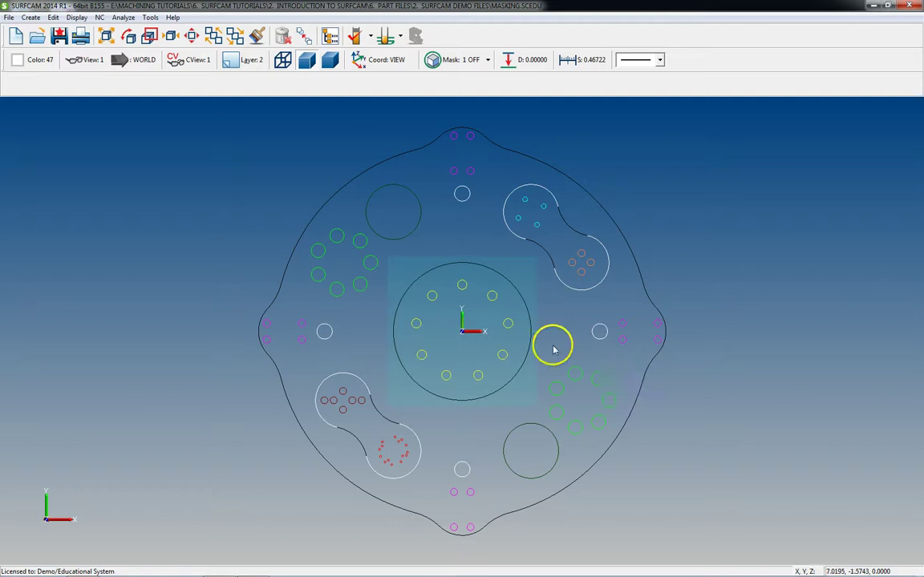
middle_click_drag(506, 422, 510, 428)
left_click_drag(513, 423, 493, 423)
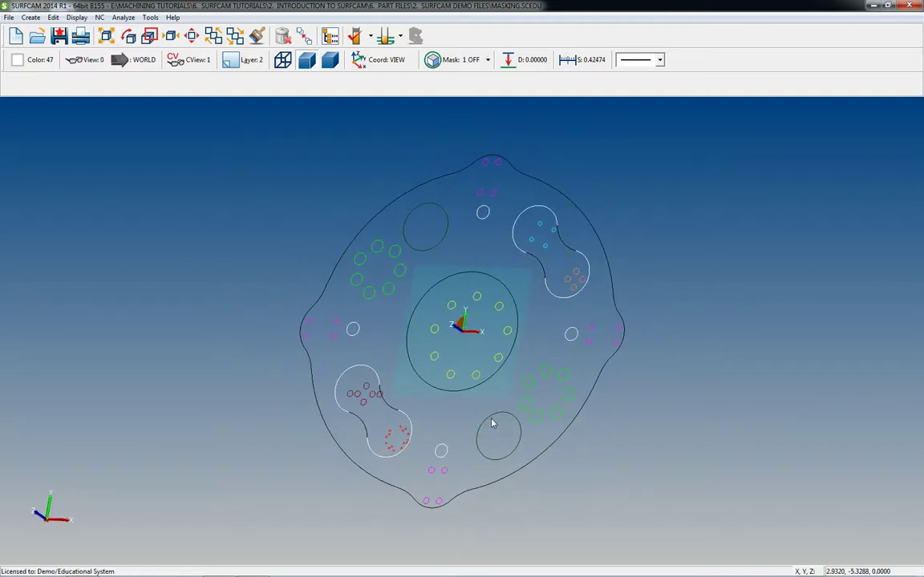
scroll(548, 340, "up", 1)
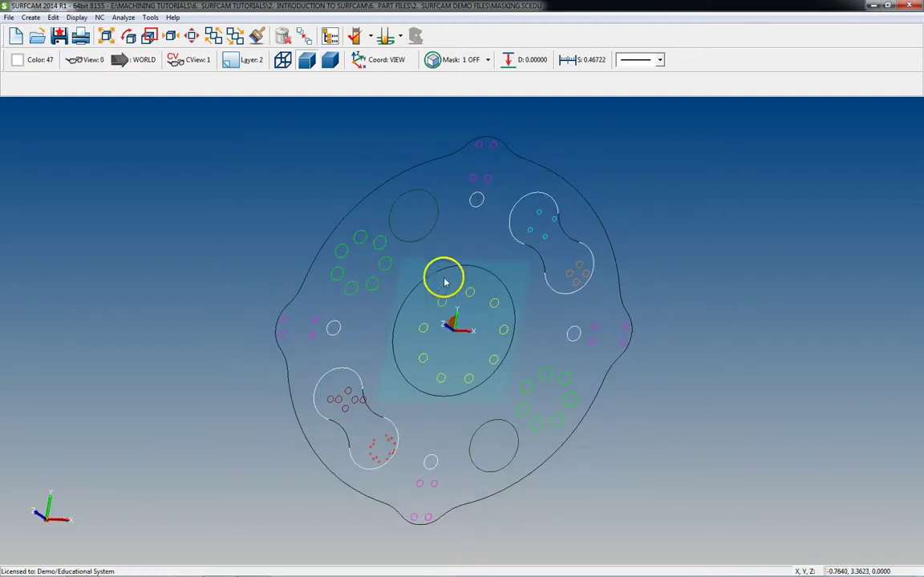
mouse_move(489, 377)
left_mouse_down()
mouse_move(407, 326)
mouse_move(429, 286)
mouse_move(472, 321)
mouse_move(416, 378)
mouse_move(463, 373)
mouse_move(481, 447)
mouse_move(439, 402)
left_mouse_up()
key("Escape")
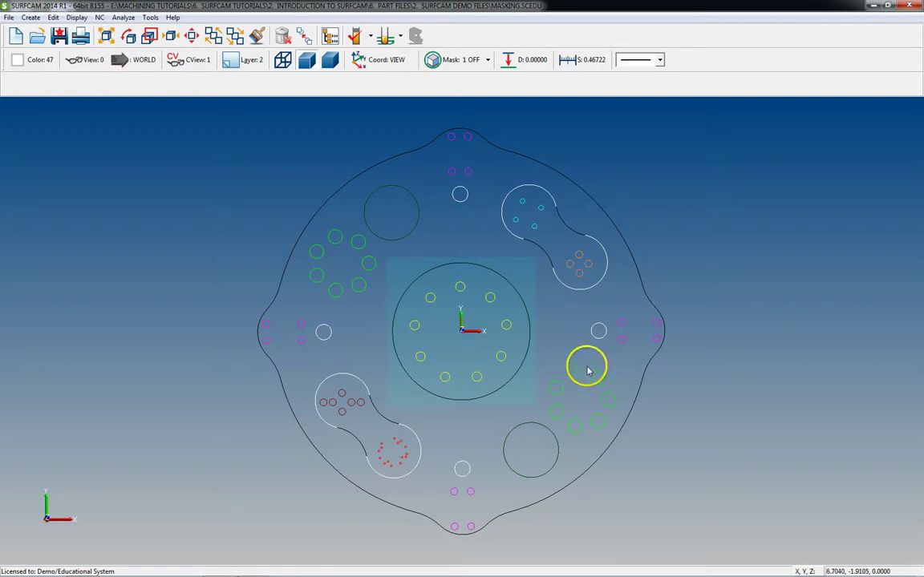
scroll(742, 406, "down", 2)
middle_click_drag(743, 407, 738, 396)
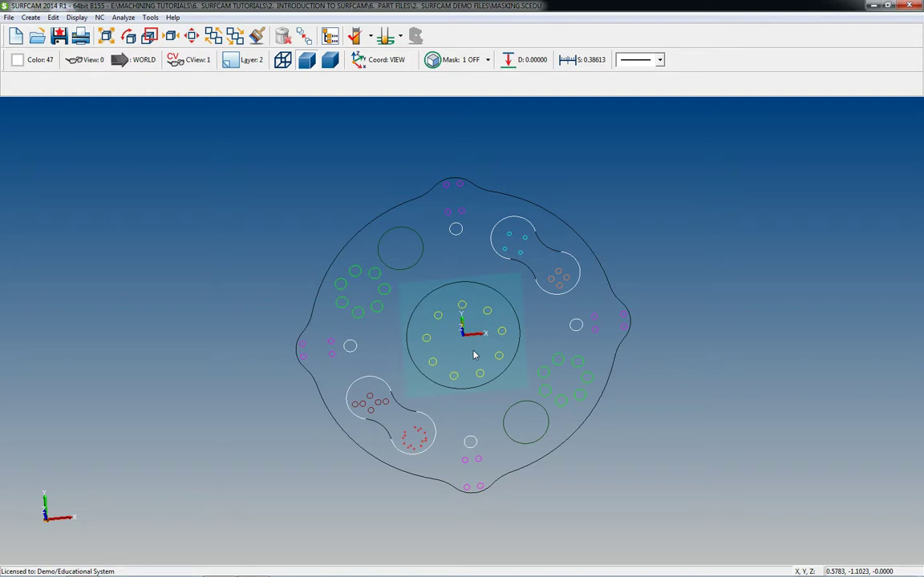
Step: Select the nine yellow circles in the central pocket individually for a 2 Axis drilling operation, and cancel the selection
key("ctrl+1")
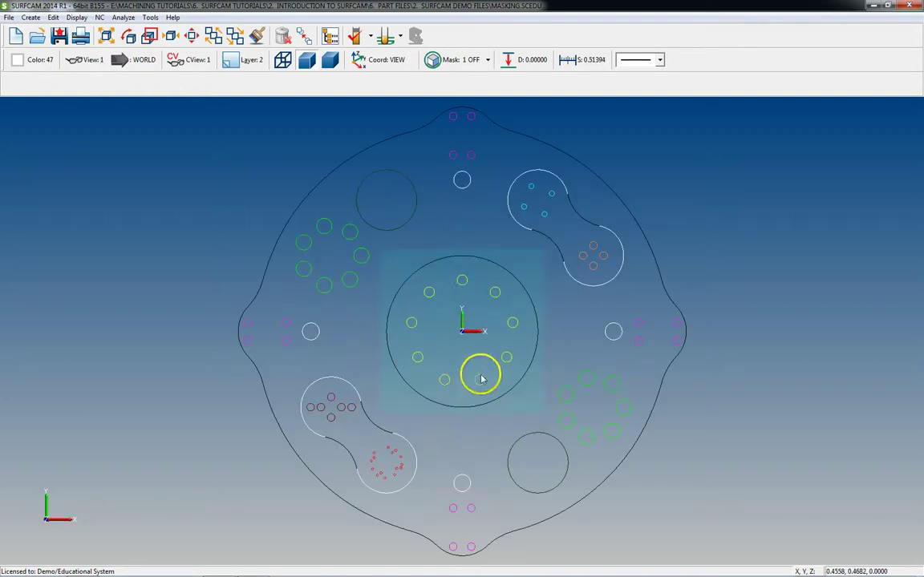
scroll(437, 375, "down", 1)
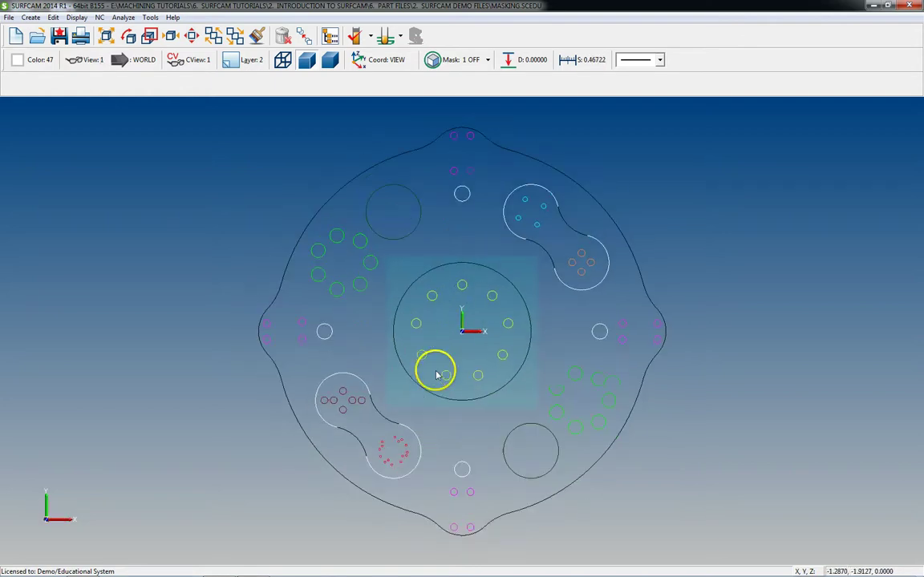
key("alt+n")
key("2")
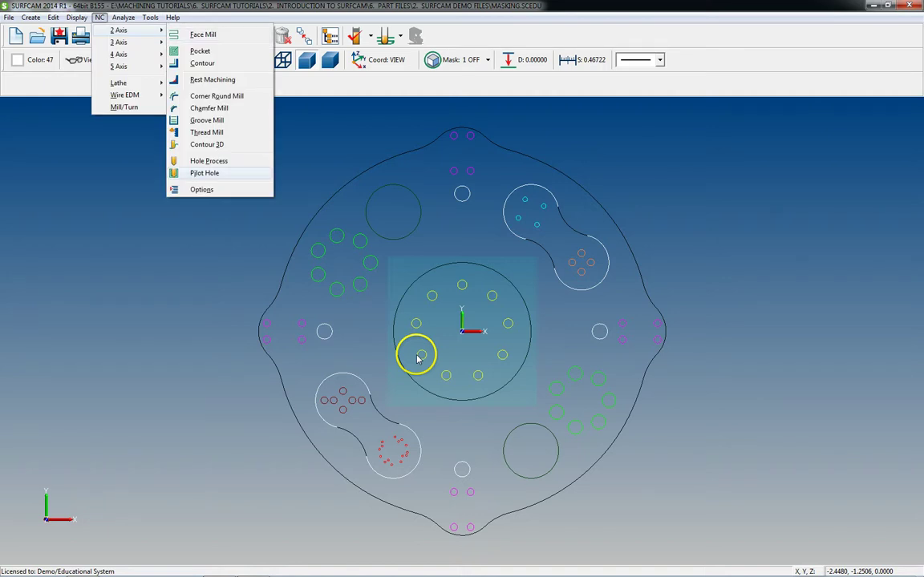
key("Return")
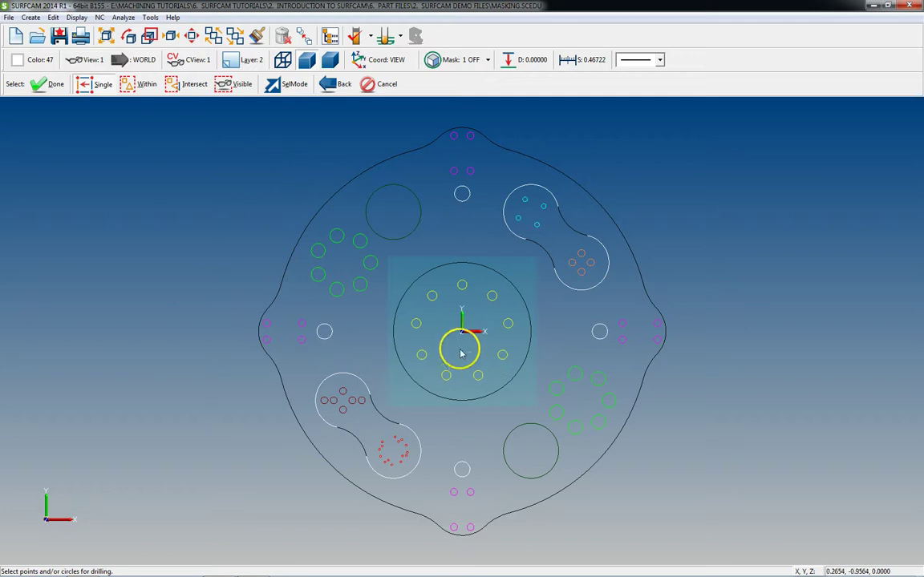
left_click(416, 324)
left_click(432, 296)
left_click(462, 285)
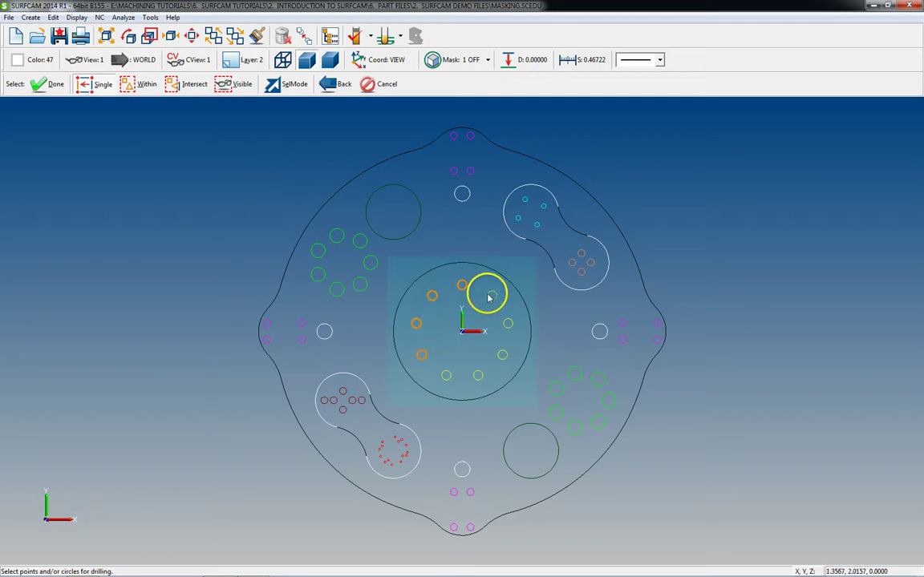
left_click(491, 296)
left_click(508, 323)
left_click(503, 355)
left_click(471, 383)
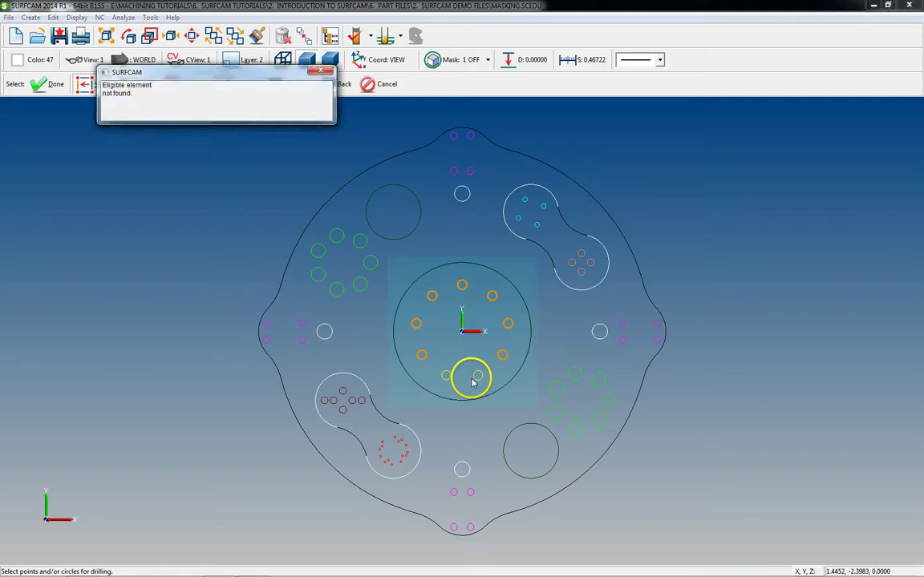
left_click(477, 376)
left_click(446, 376)
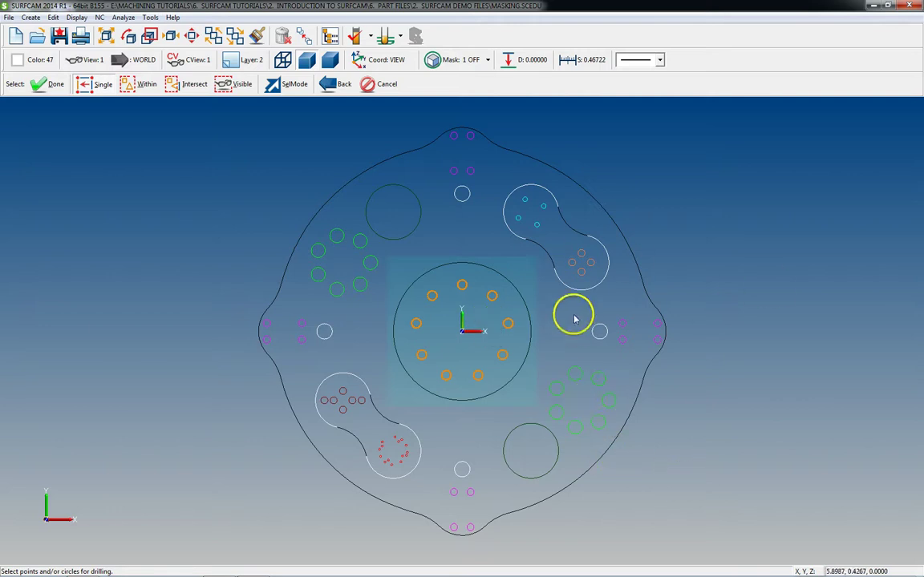
key("Escape")
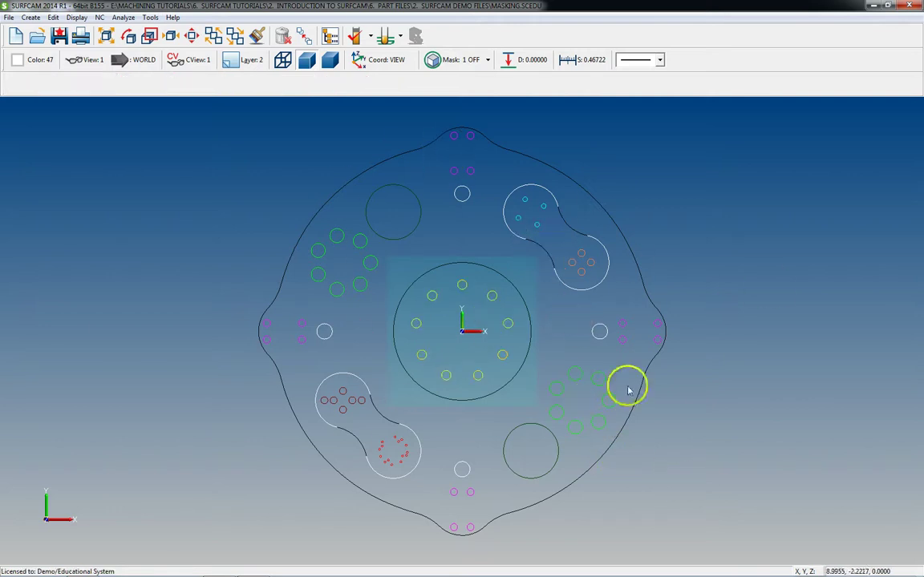
scroll(516, 445, "down", 1)
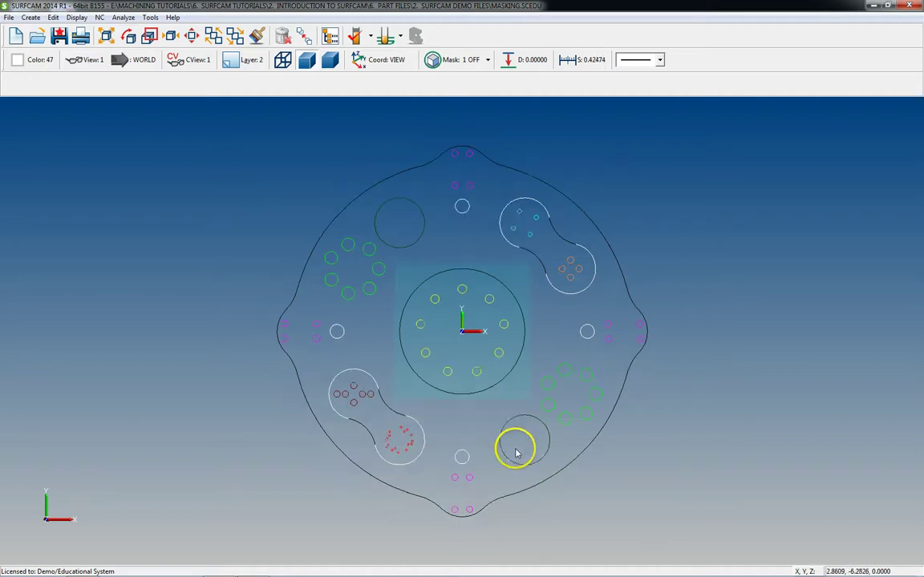
Step: Open the Mask 1 selection settings and deselect all of its colours
middle_click_drag(516, 451, 518, 444)
key("1")
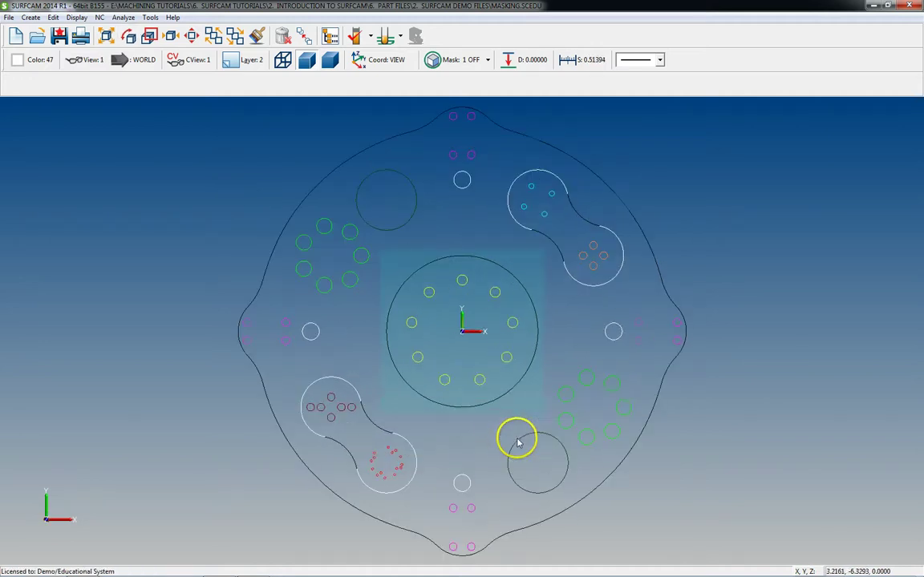
scroll(517, 440, "down", 1)
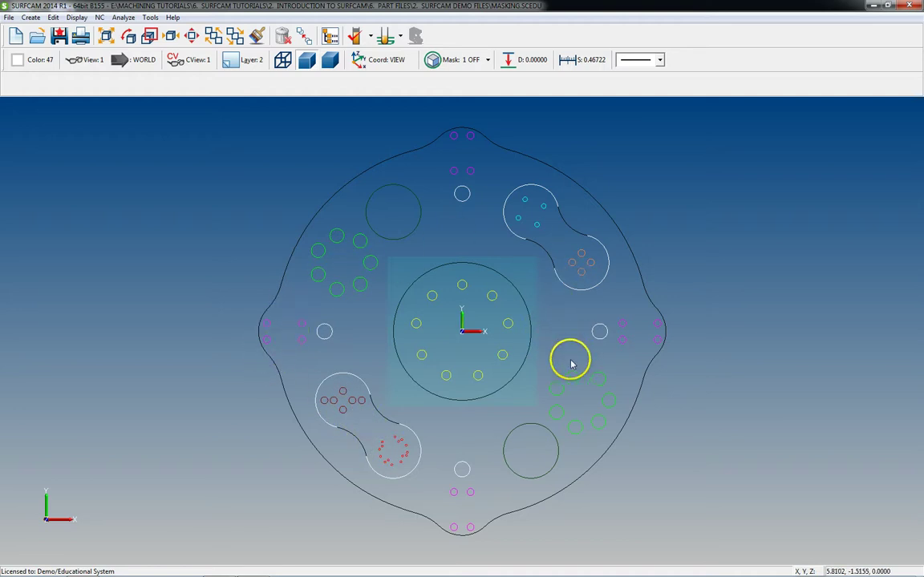
left_click(487, 61)
left_click(454, 77)
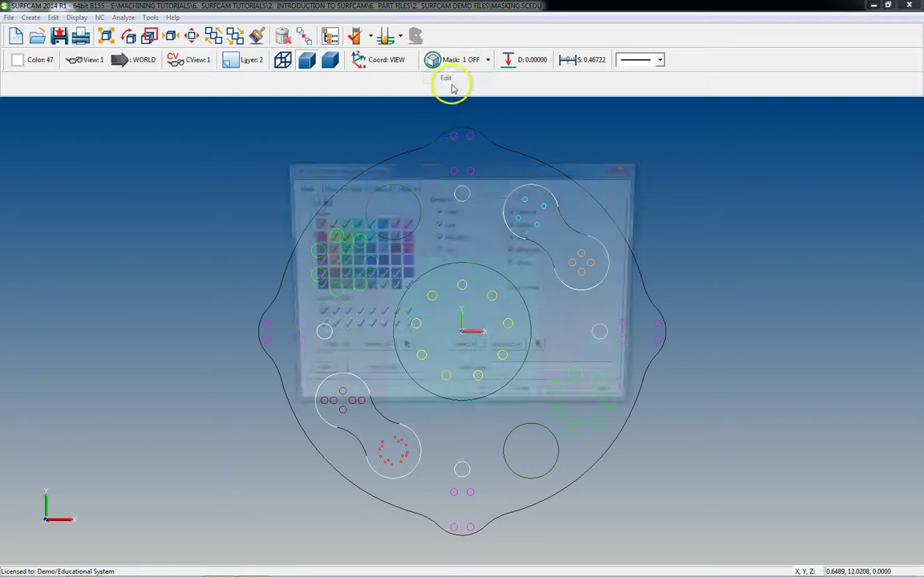
left_click_drag(442, 178, 564, 150)
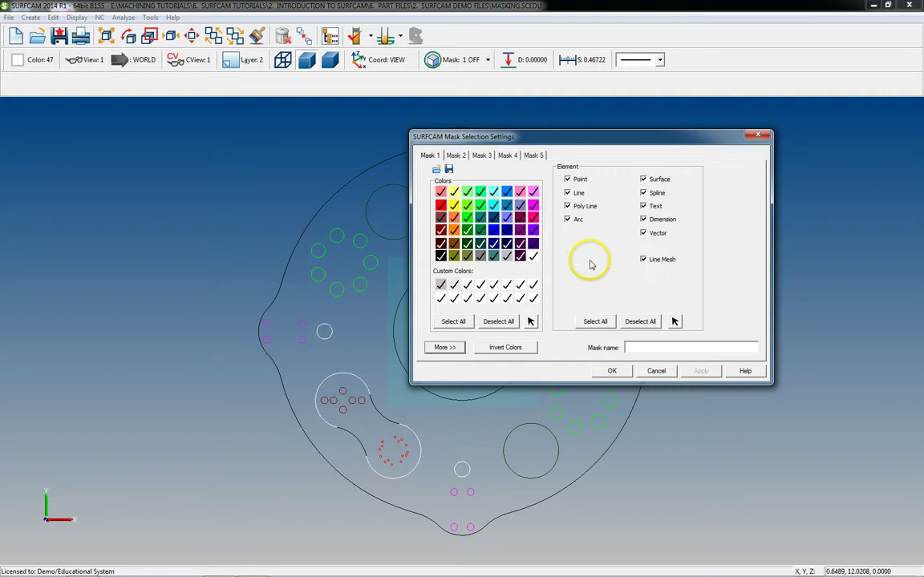
left_click(511, 322)
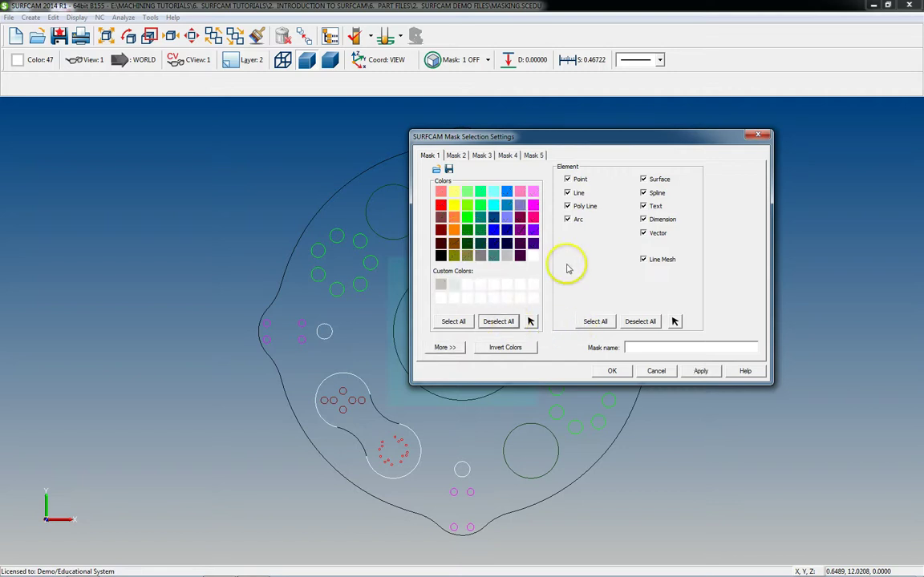
left_click_drag(545, 139, 709, 133)
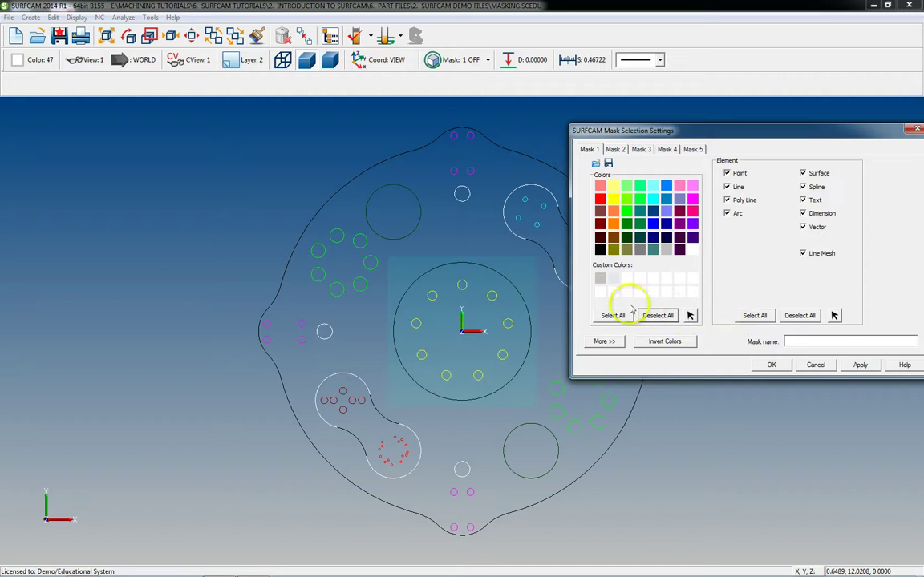
Step: Add magenta, red, green and dark red to Mask 1's colours by sampling one drawn circle of each colour
left_click(691, 315)
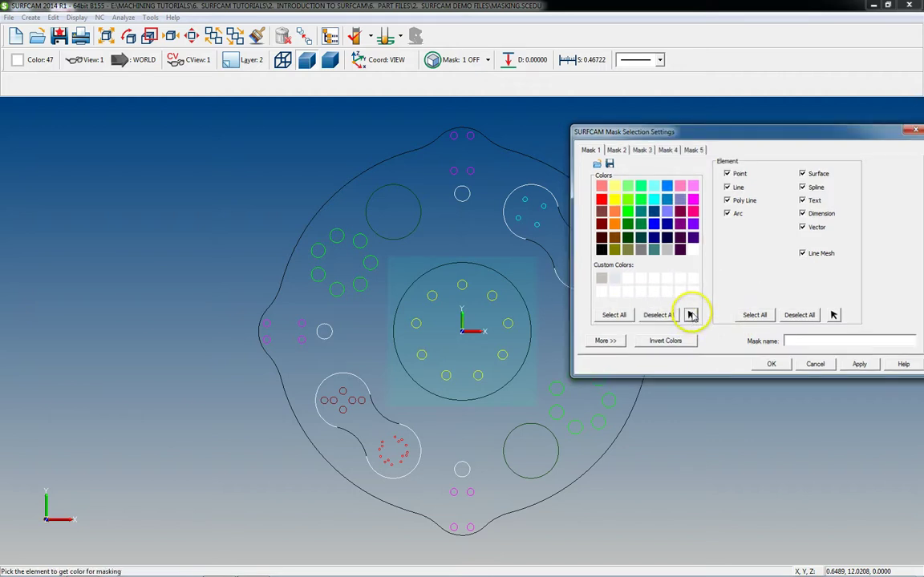
left_click(471, 497)
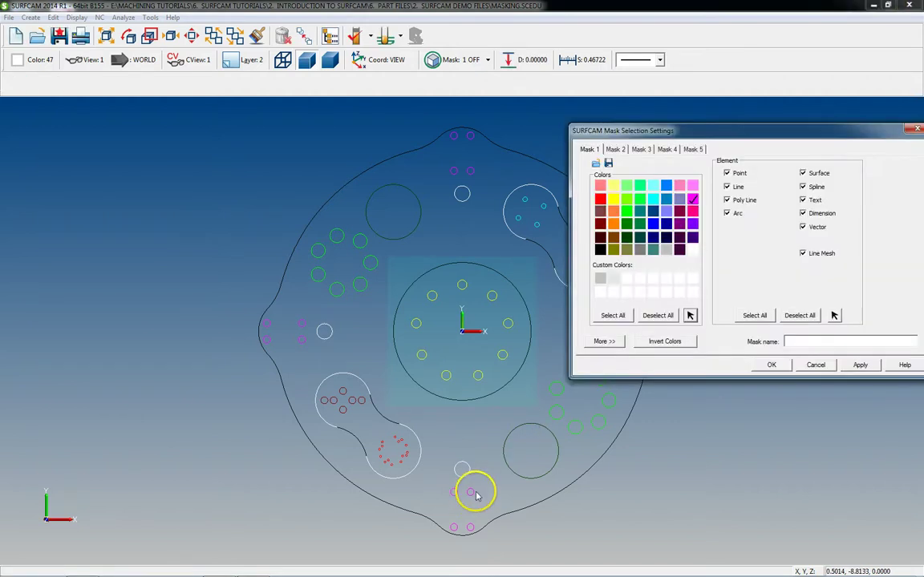
left_click(691, 315)
left_click(407, 465)
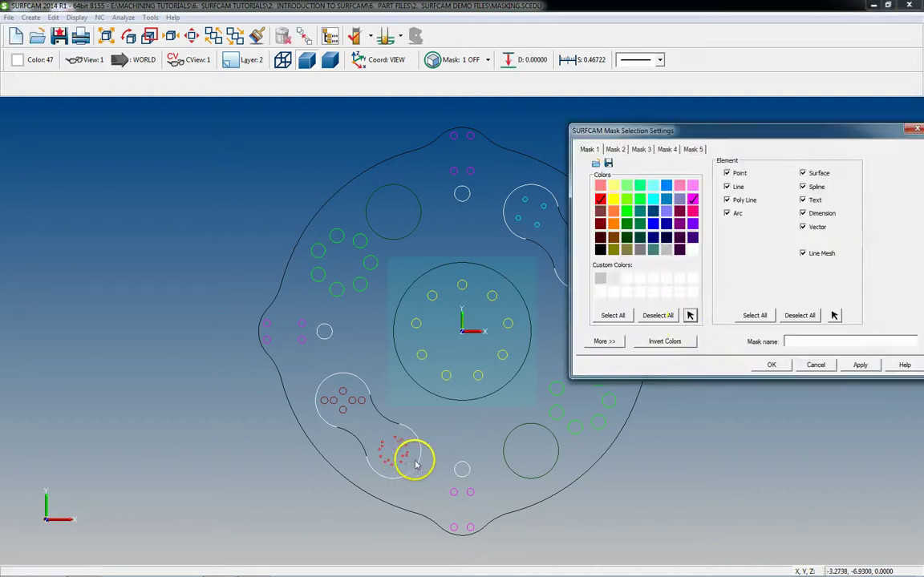
left_click(691, 315)
left_click(600, 420)
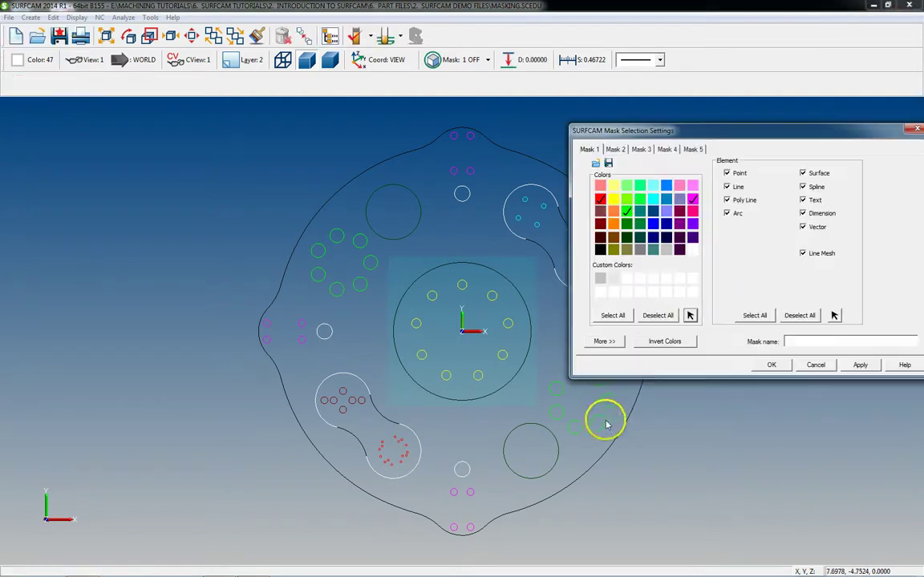
left_click(691, 315)
left_click(336, 405)
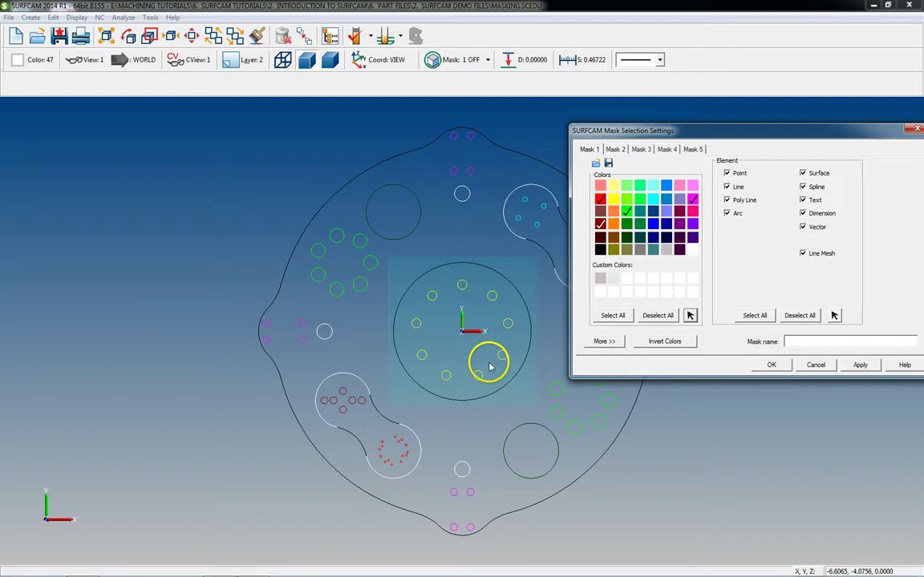
Step: Add cyan, orange and yellow to Mask 1's colours by sampling one circle from each of those groups
left_click(691, 315)
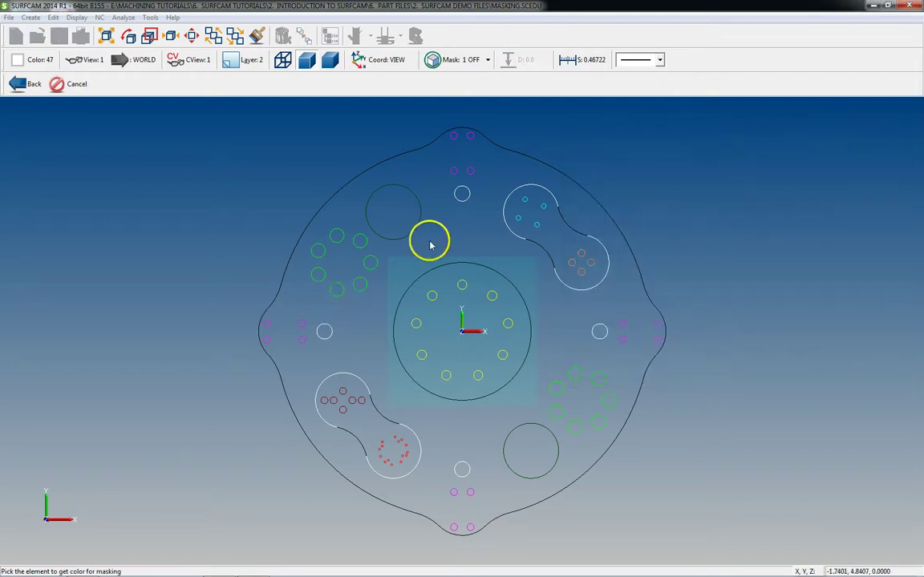
left_click(541, 227)
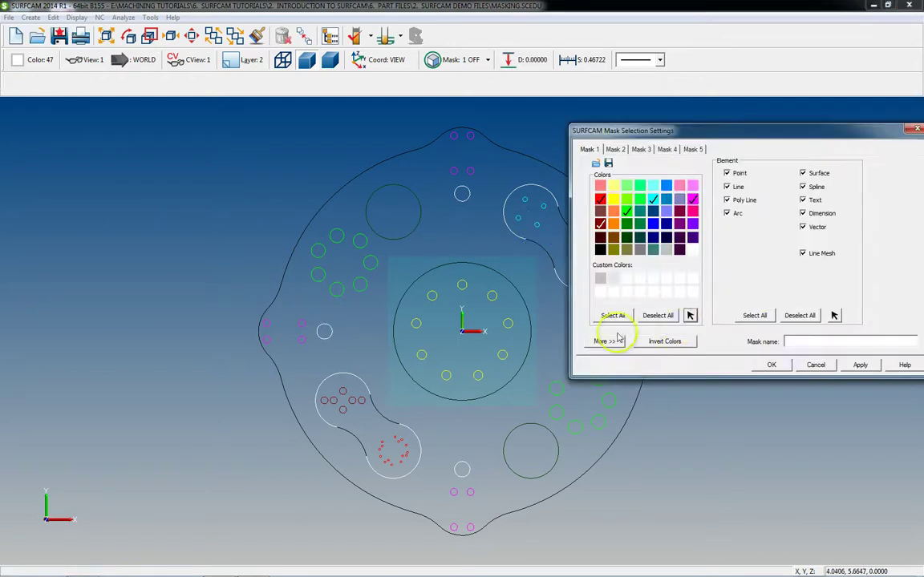
left_click(691, 315)
left_click(596, 275)
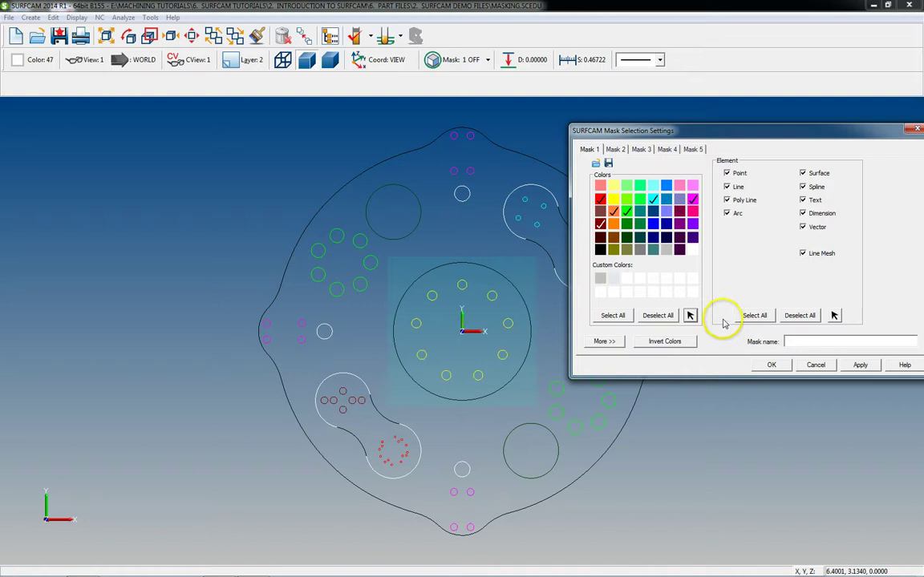
left_click(691, 315)
left_click(505, 346)
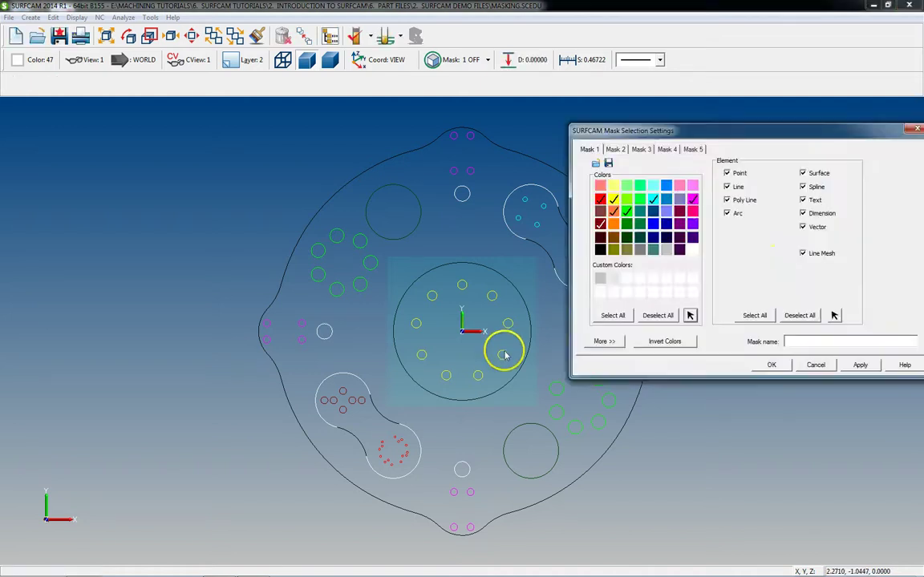
Step: Accept the Mask 1 settings with all element types kept, and turn Mask 1 on
left_click_drag(700, 134, 805, 195)
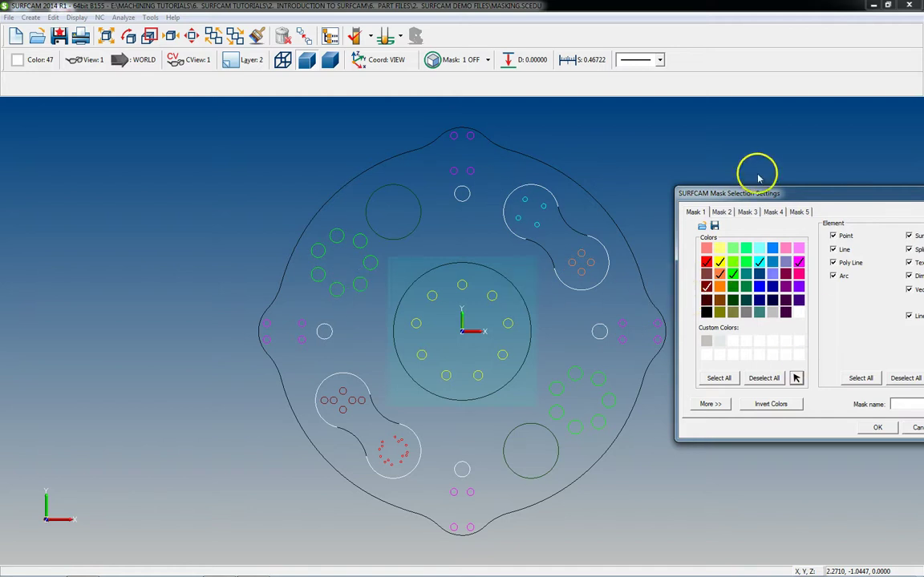
left_click_drag(753, 193, 406, 139)
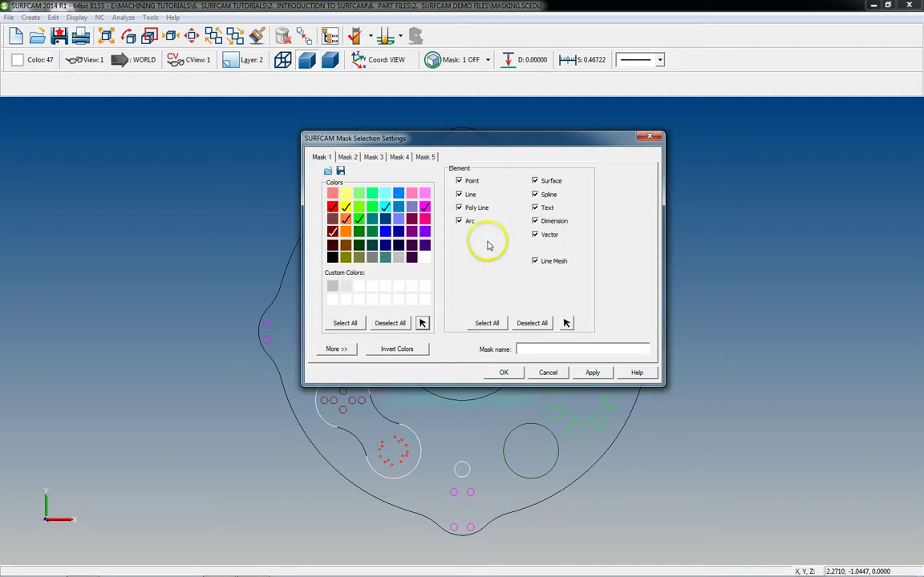
mouse_move(440, 140)
left_mouse_down()
mouse_move(622, 141)
mouse_move(687, 165)
left_mouse_up()
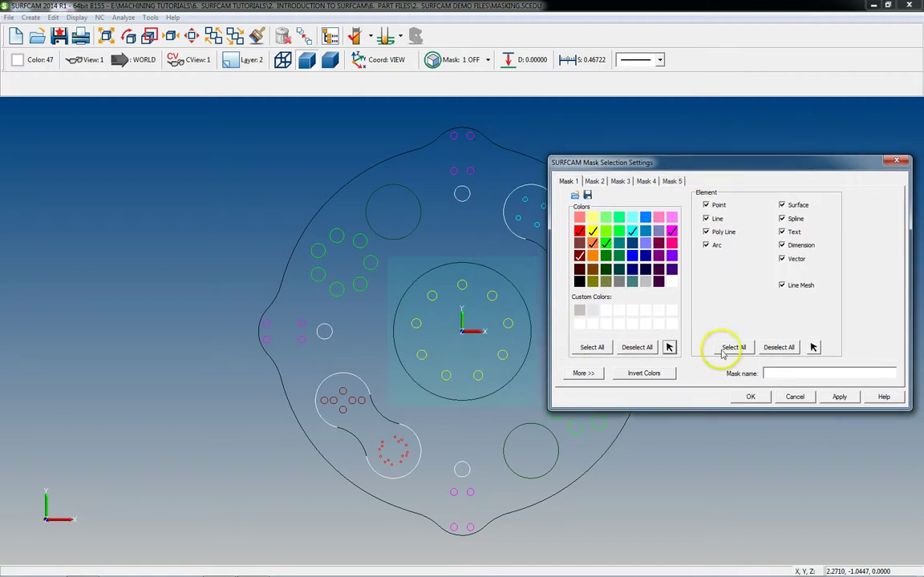
left_click(752, 398)
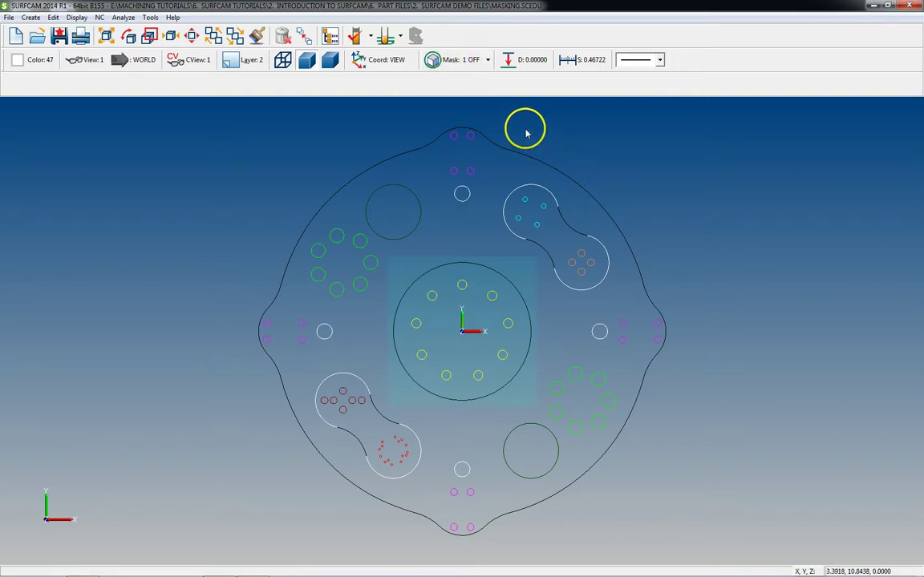
left_click(462, 63)
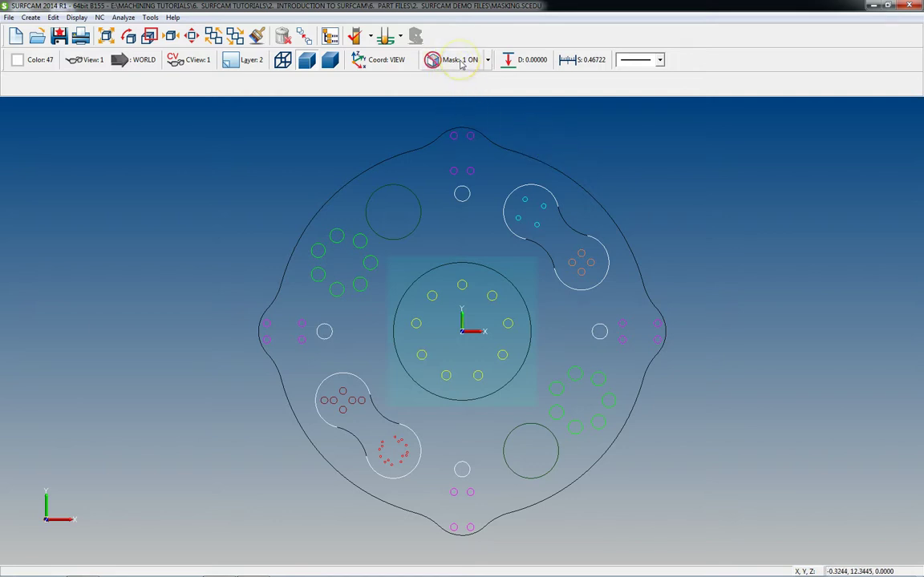
Step: Start a 2 Axis Hole Process and select all visible circles allowed by the mask as drilling locations
scroll(618, 192, "down", 1)
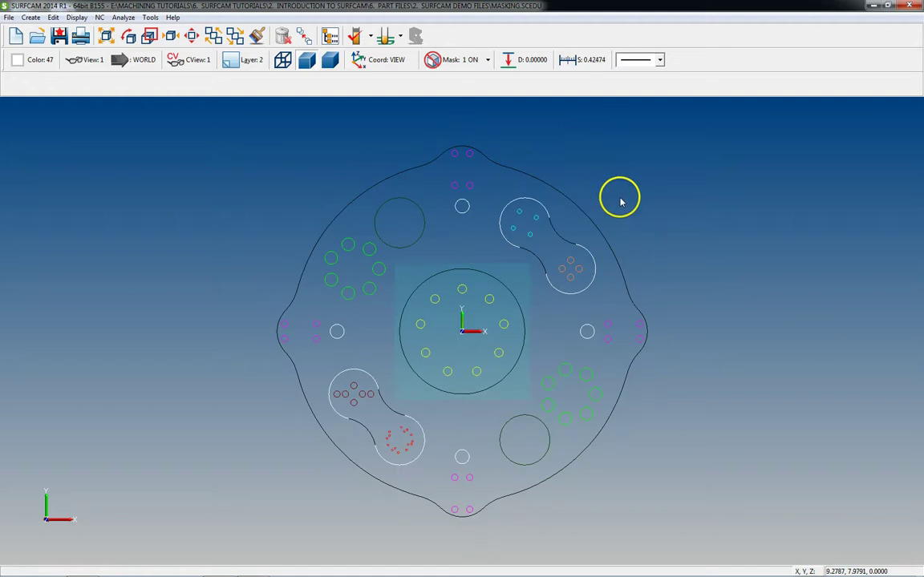
key("alt+n")
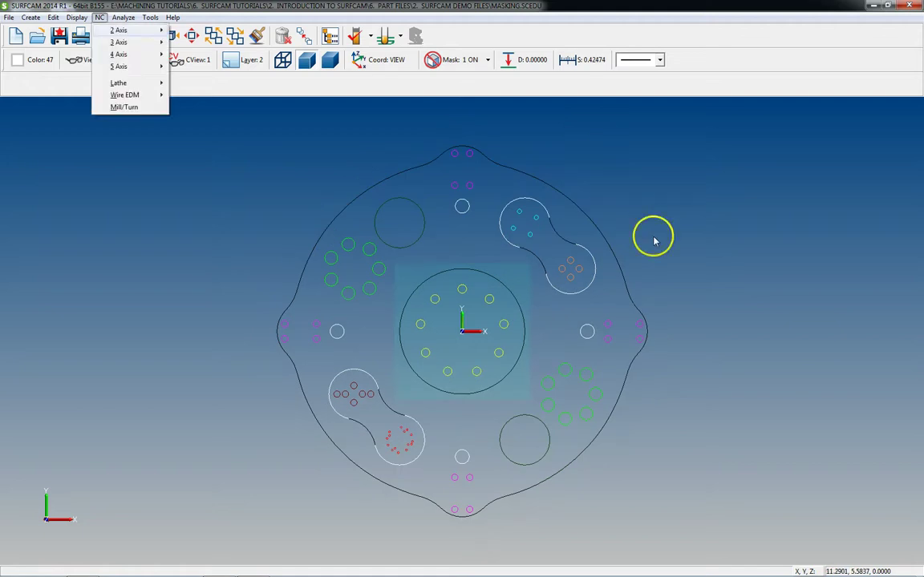
key("Right")
key("Down")
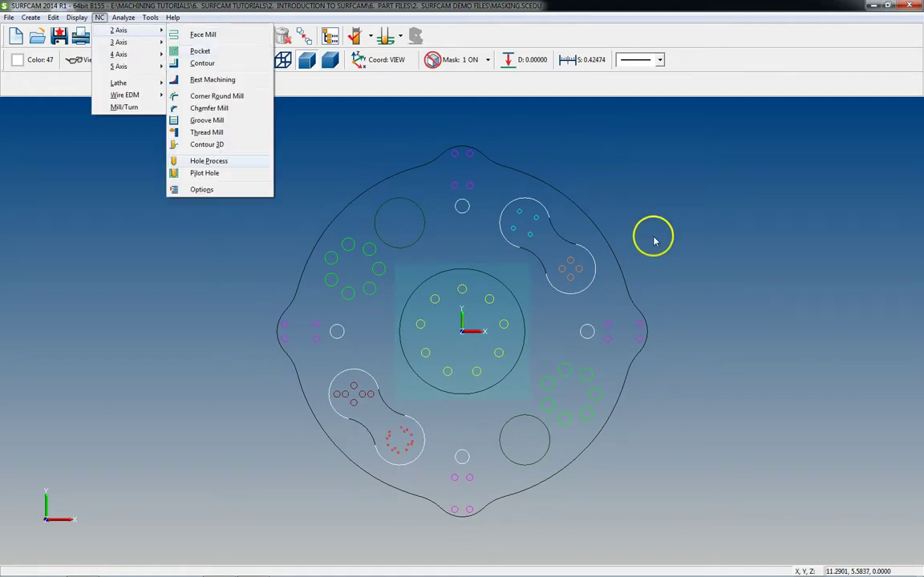
key("Return")
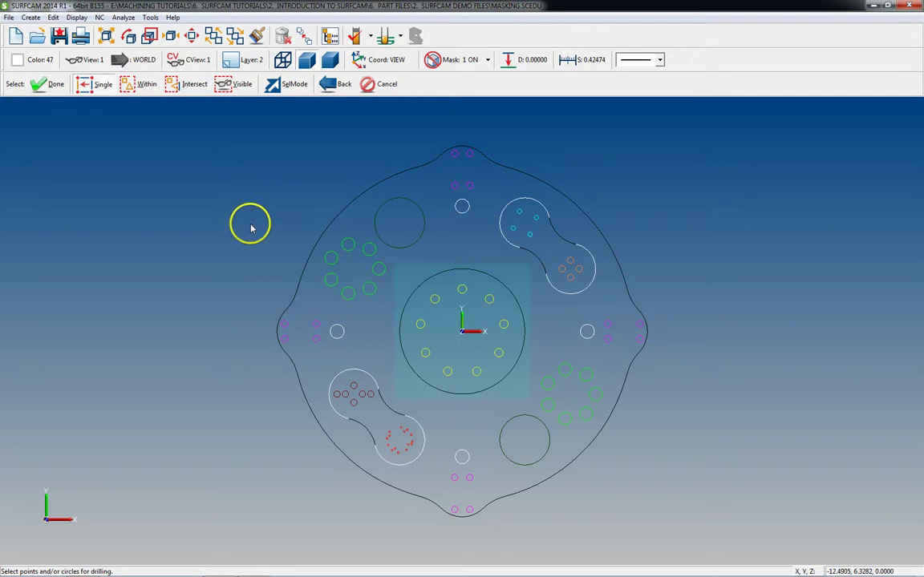
key("v")
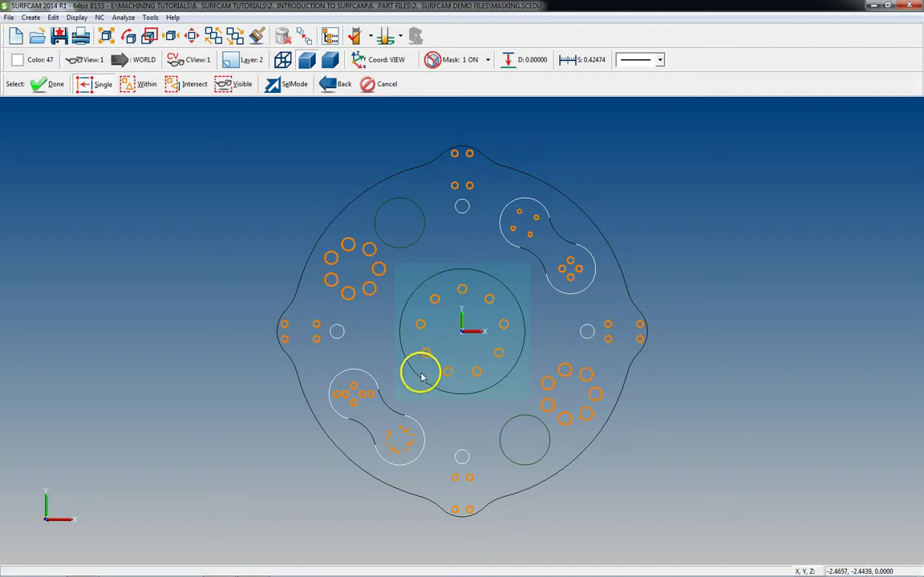
key("Return")
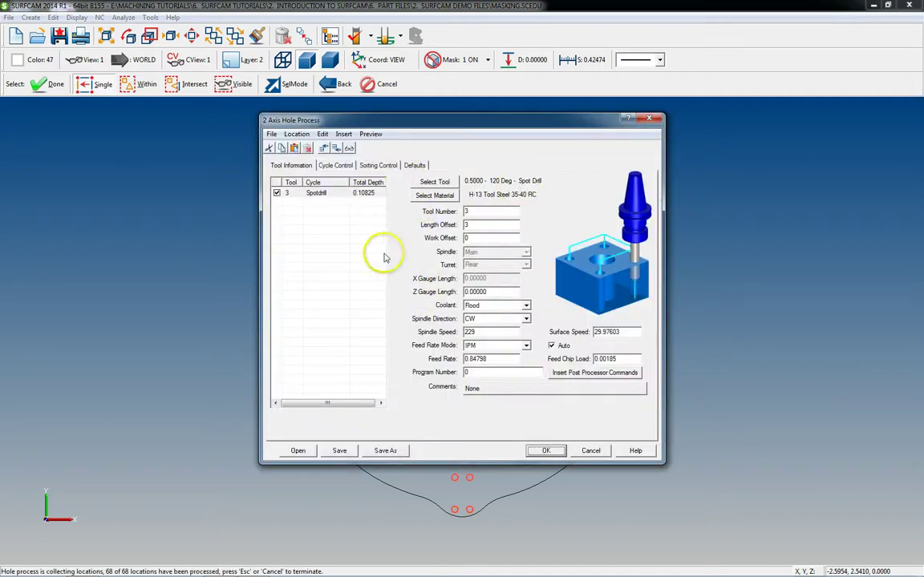
Step: Generate and accept the spot drill toolpath for the selected circles with the existing hole process settings
left_click(536, 451)
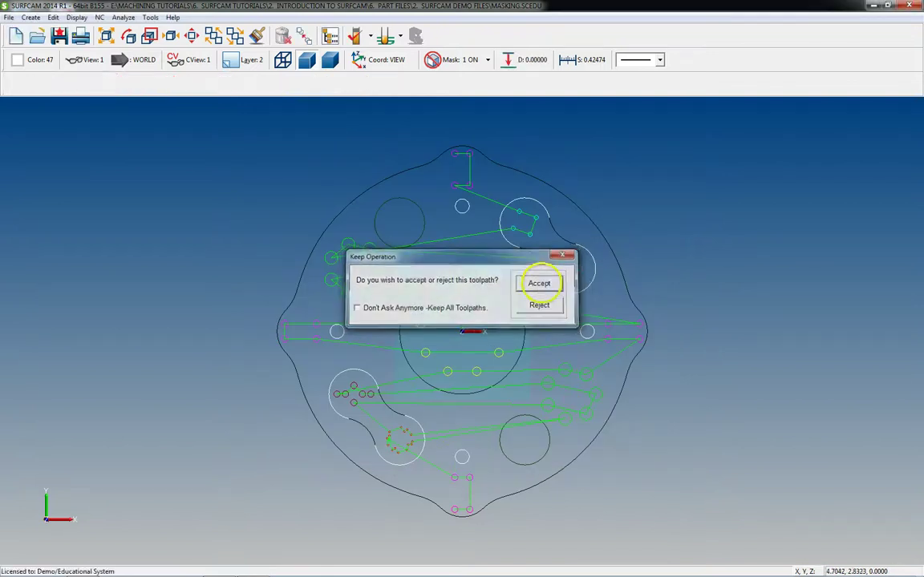
left_click(540, 282)
mouse_move(457, 412)
middle_mouse_down()
mouse_move(484, 384)
mouse_move(404, 389)
mouse_move(473, 384)
mouse_move(460, 396)
middle_mouse_up()
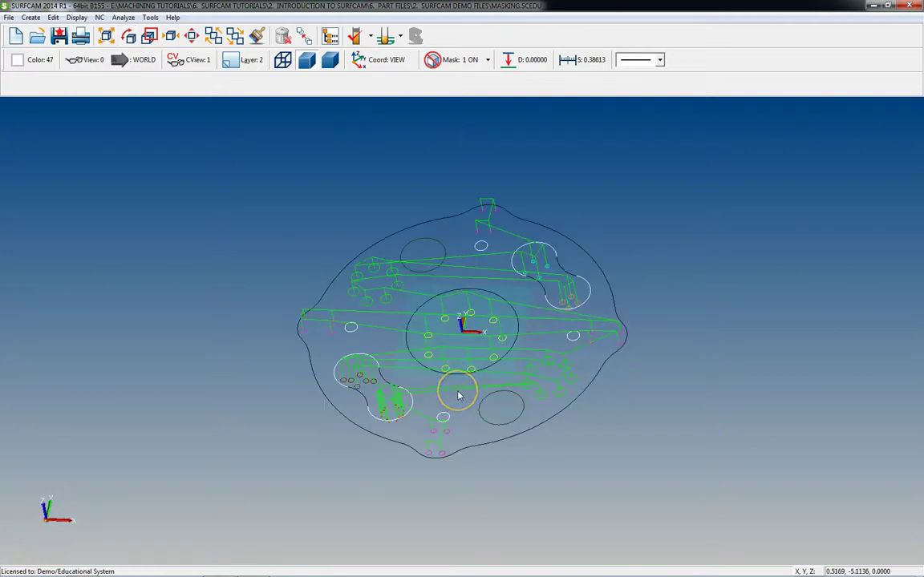
key("1")
scroll(471, 387, "up", 3)
scroll(486, 374, "down", 1)
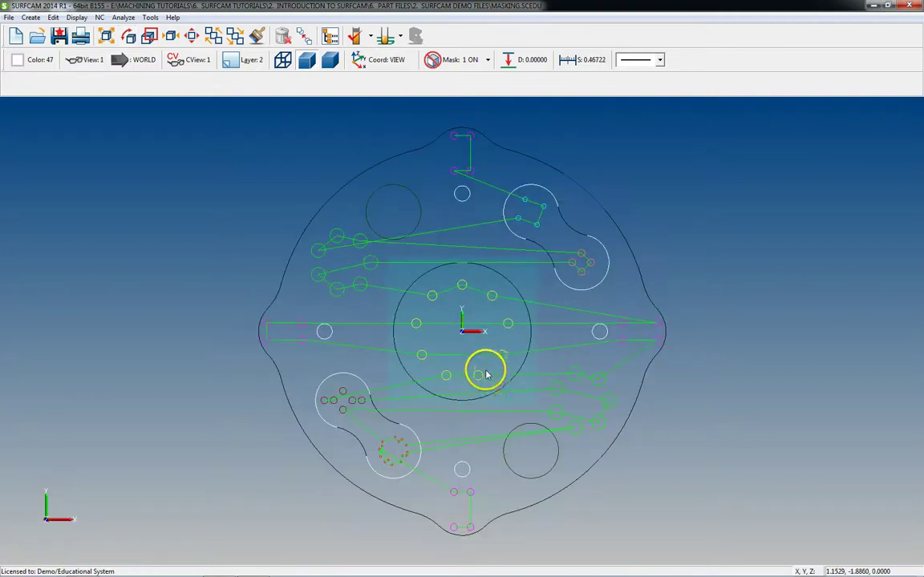
Step: Clear the generated drilling toolpath from the drawing
double_click(565, 389)
left_click(679, 496)
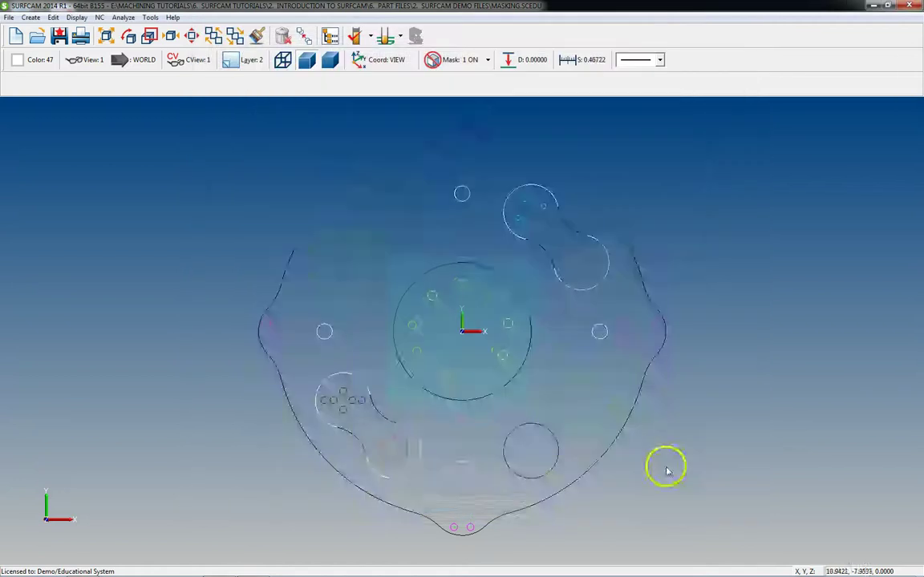
scroll(698, 481, "down", 2)
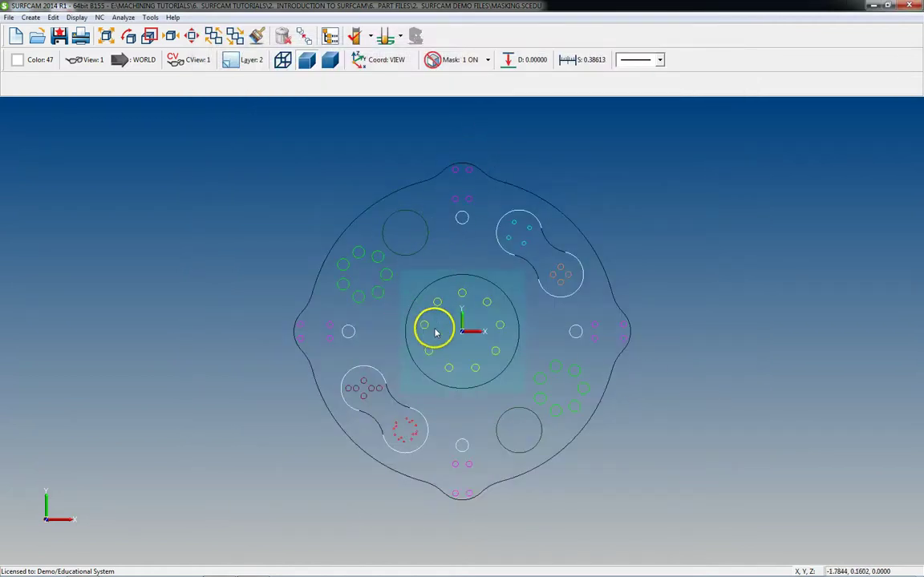
scroll(736, 410, "down", 3)
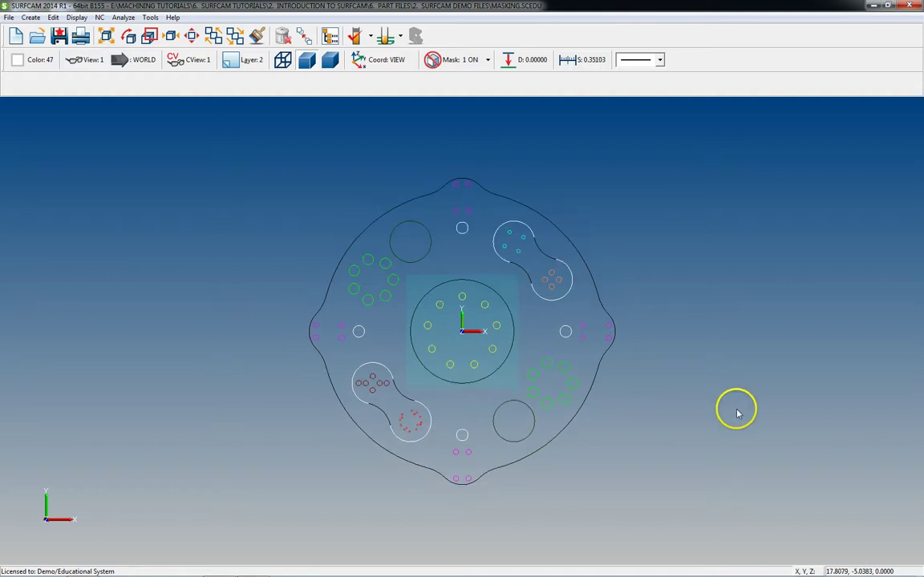
Step: Turn Mask 1 off
scroll(740, 411, "up", 2)
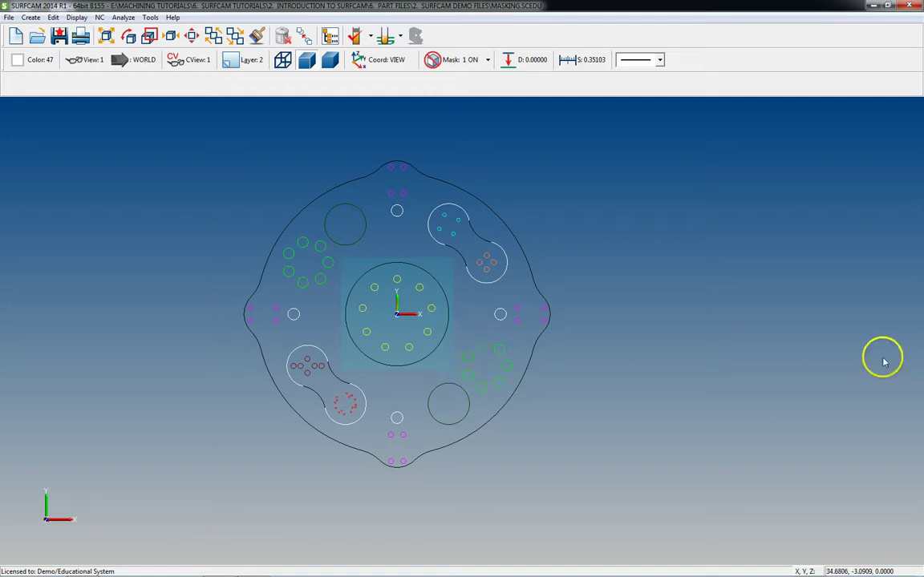
scroll(701, 247, "down", 1)
left_click(471, 59)
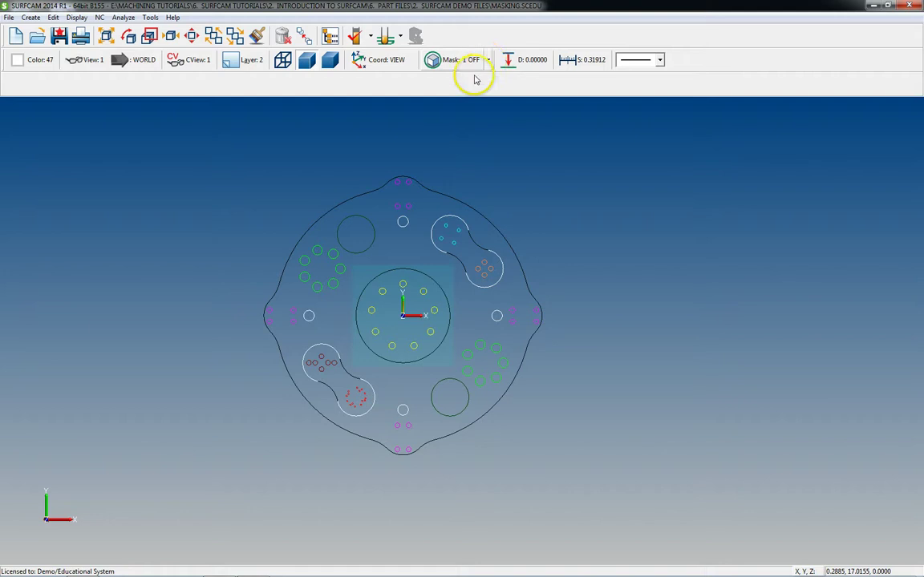
Step: Limit Mask 2 to the bright green colour picked from the circles, keeping all element types, and turn Mask 2 on
left_click(486, 60)
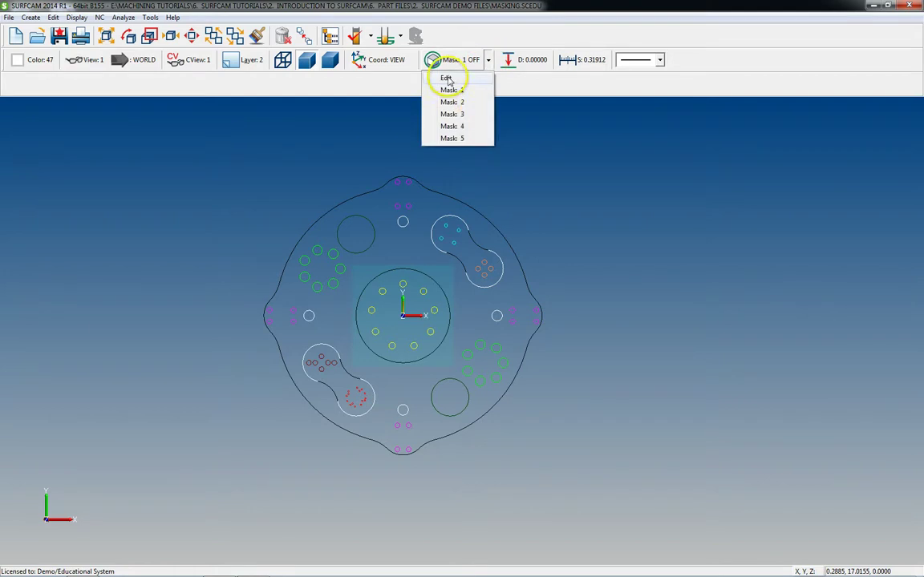
left_click(446, 78)
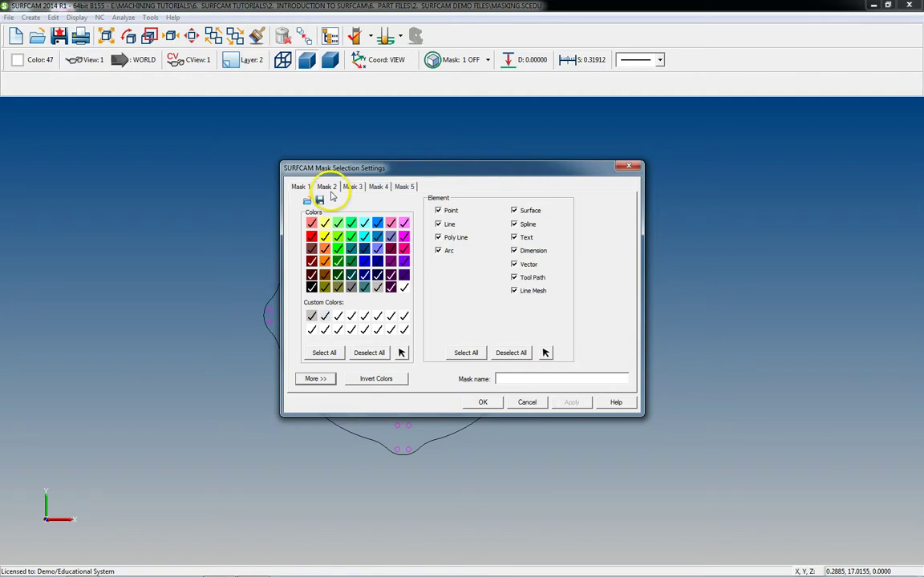
left_click(371, 358)
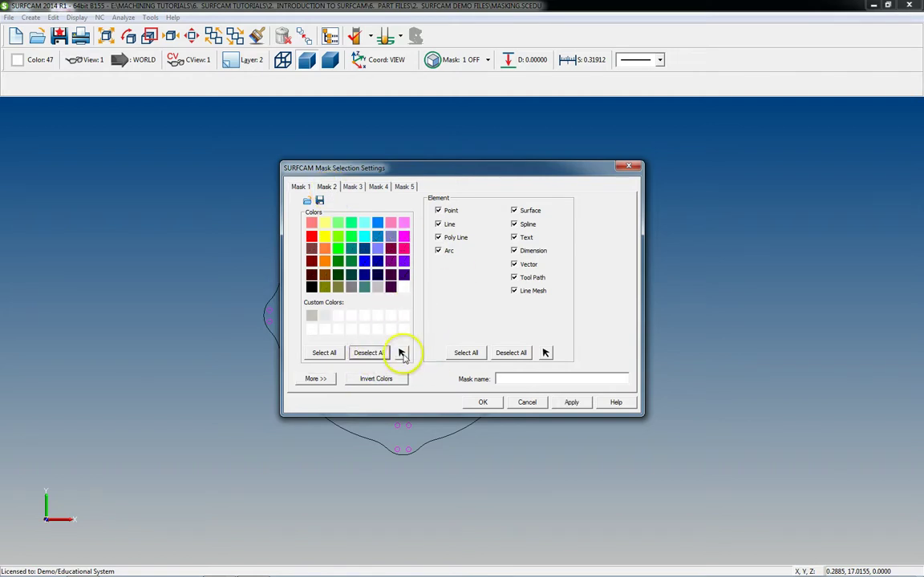
left_click(401, 353)
left_click(484, 380)
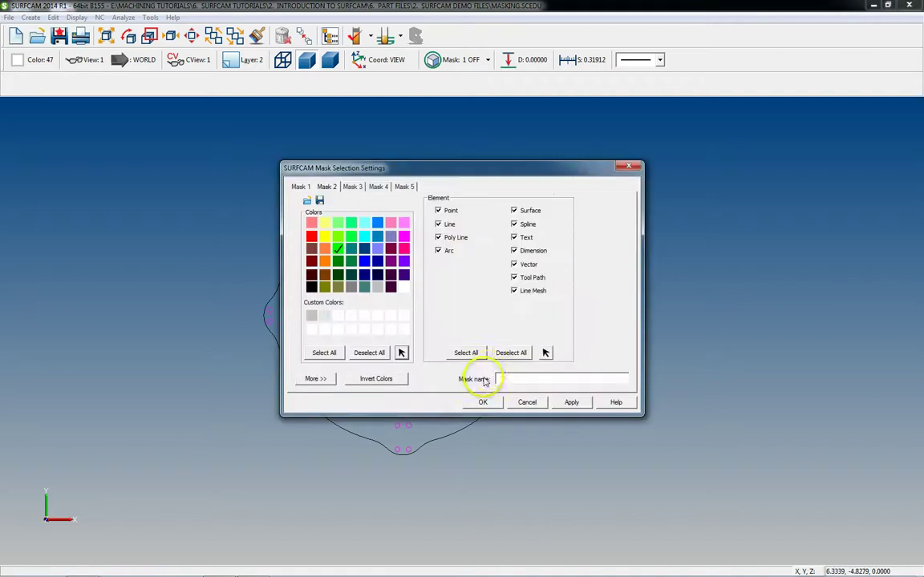
left_click(484, 402)
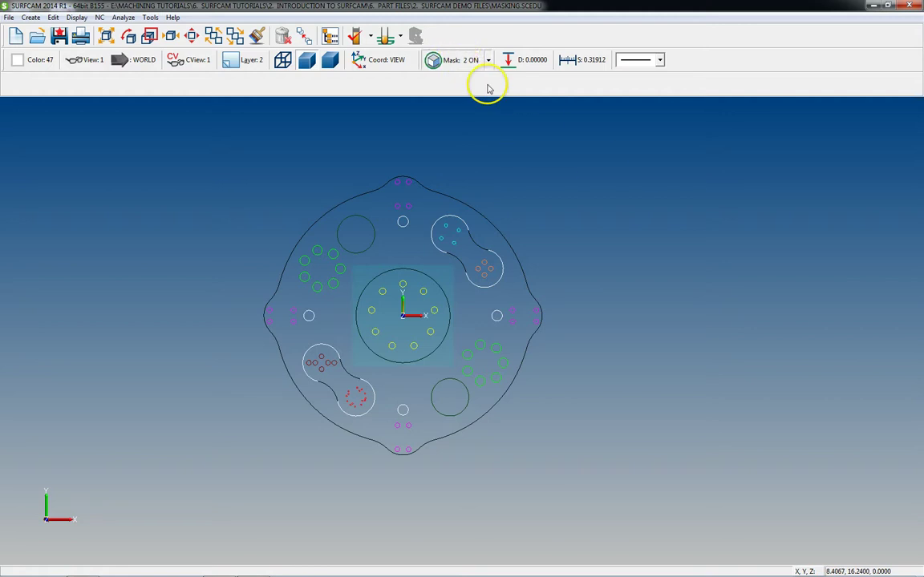
left_click(454, 64)
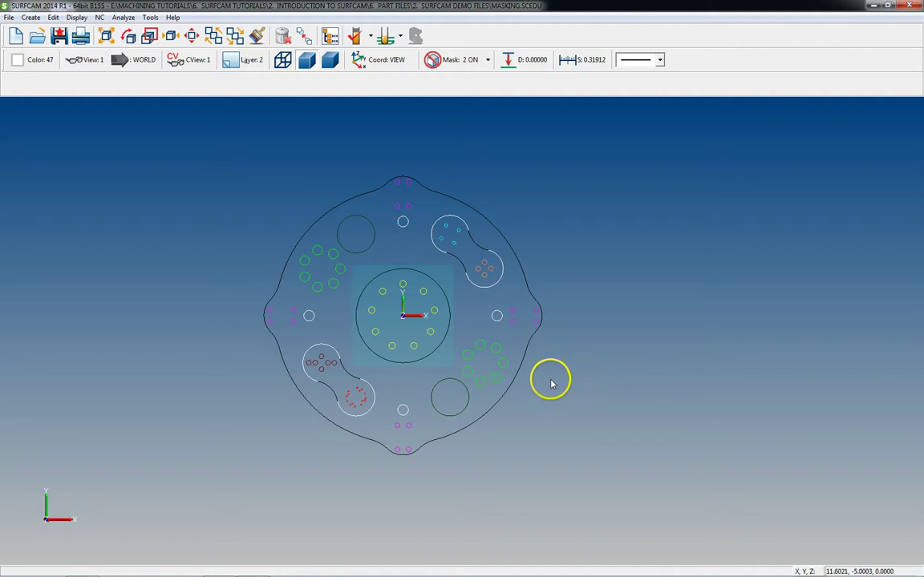
Step: Copy all visible bright green circles allowed by the mask by 15 in X, one copy in original colour on the current layer
key("alt+e")
key("t")
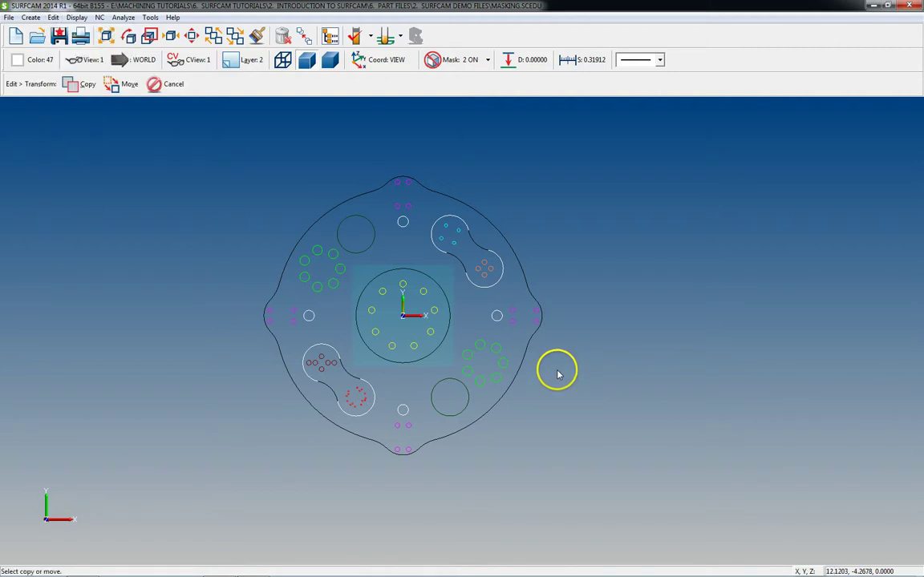
key("c")
key("d")
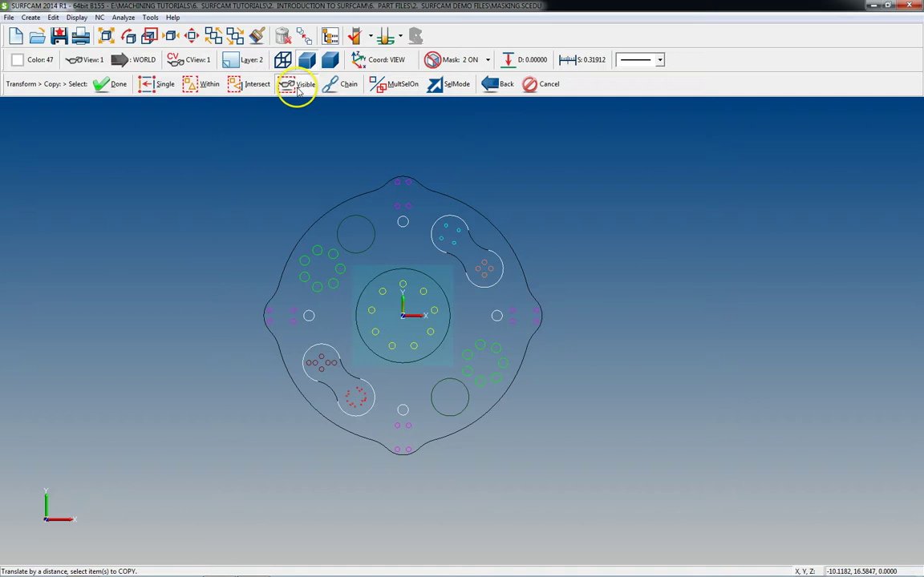
key("v")
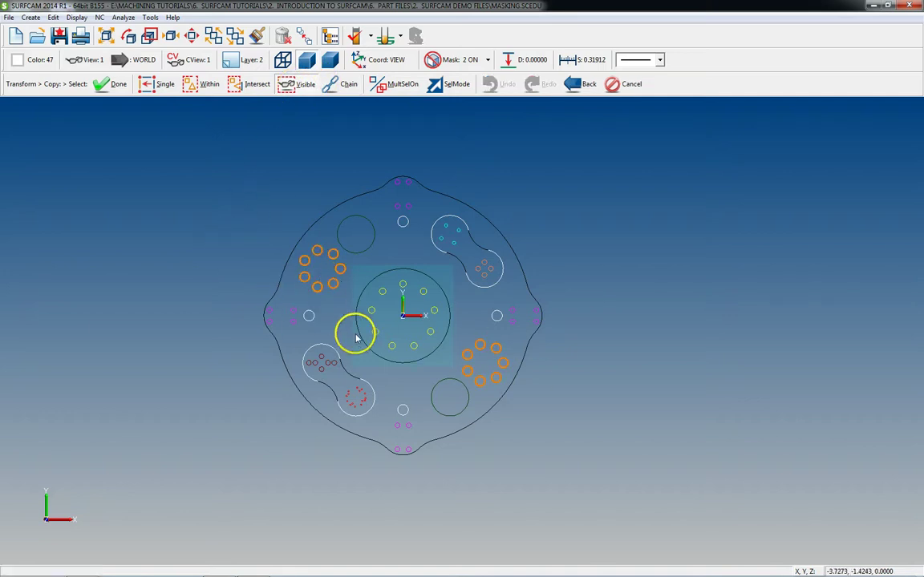
key("d")
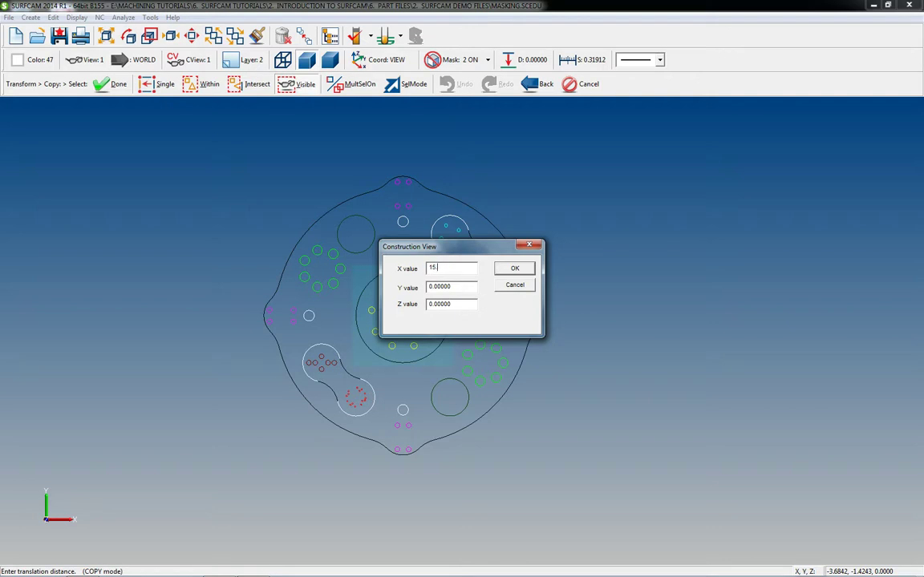
key("Return")
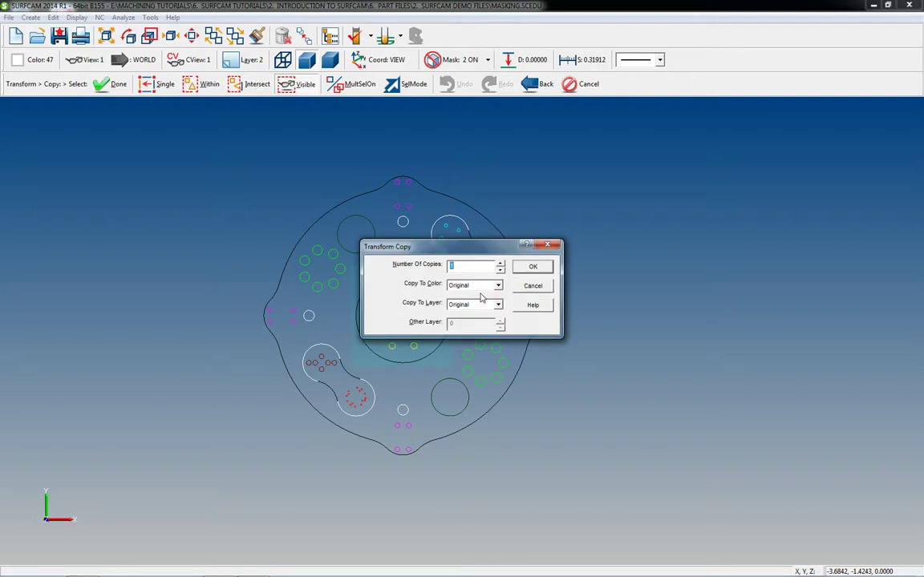
key("Tab")
key("Tab")
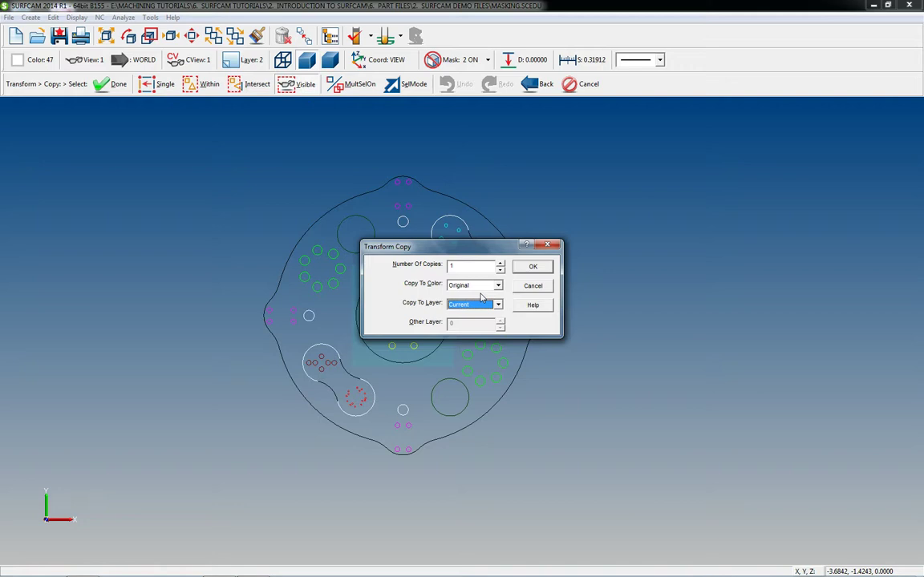
key("Return")
scroll(499, 272, "down", 2)
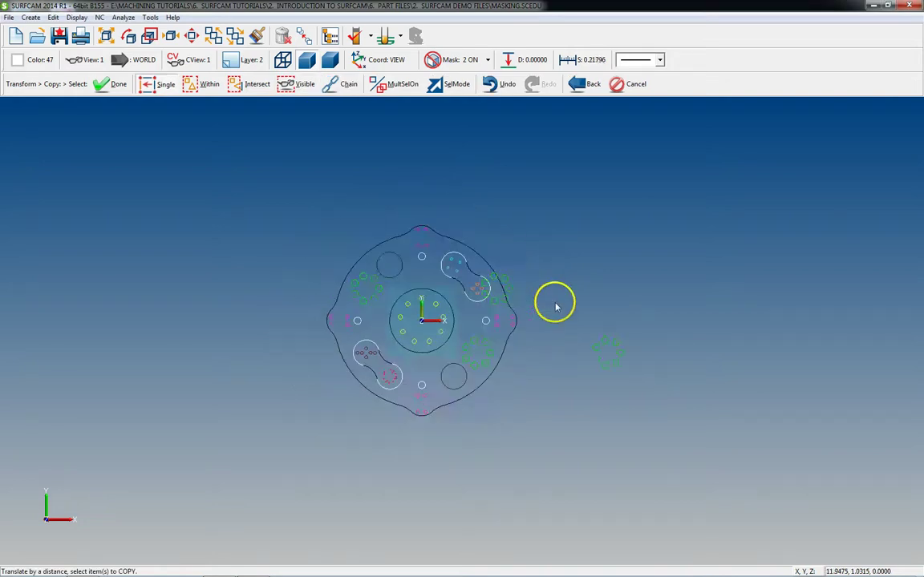
scroll(552, 303, "up", 2)
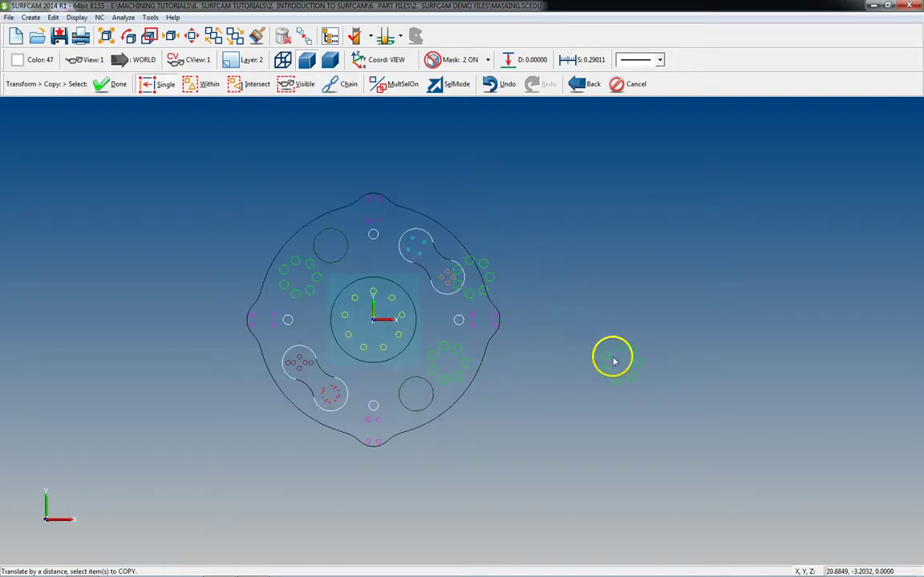
scroll(525, 316, "up", 1)
scroll(508, 314, "down", 1)
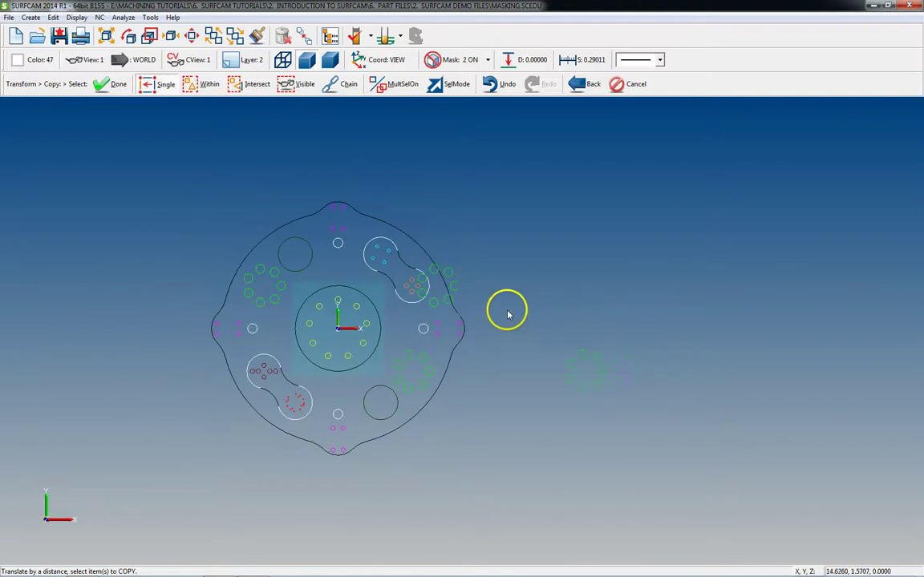
key("Escape")
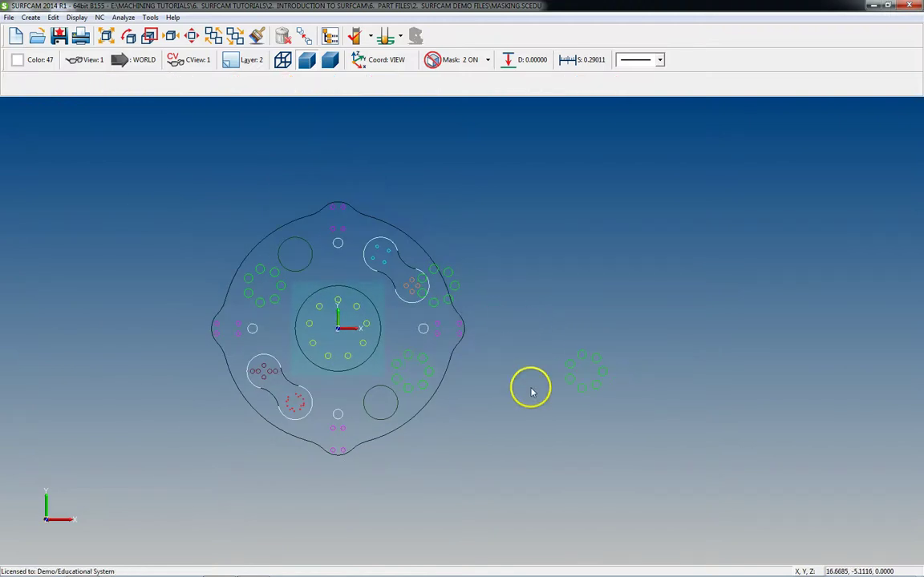
Step: Delete the copied green circles beside the part and those overlapping its edge
key("Delete")
left_click_drag(547, 339, 638, 399)
scroll(433, 329, "up", 5)
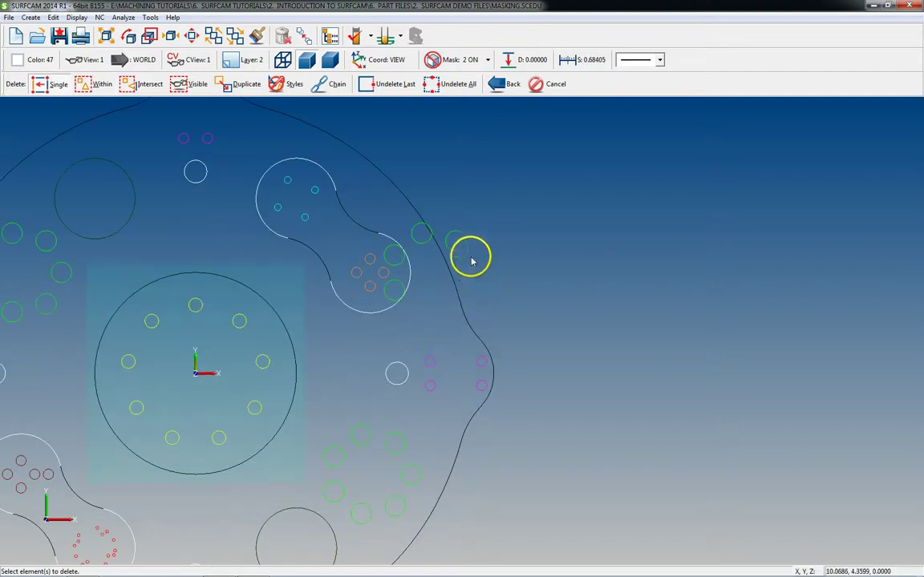
left_click(462, 249)
left_click(422, 242)
left_click(455, 249)
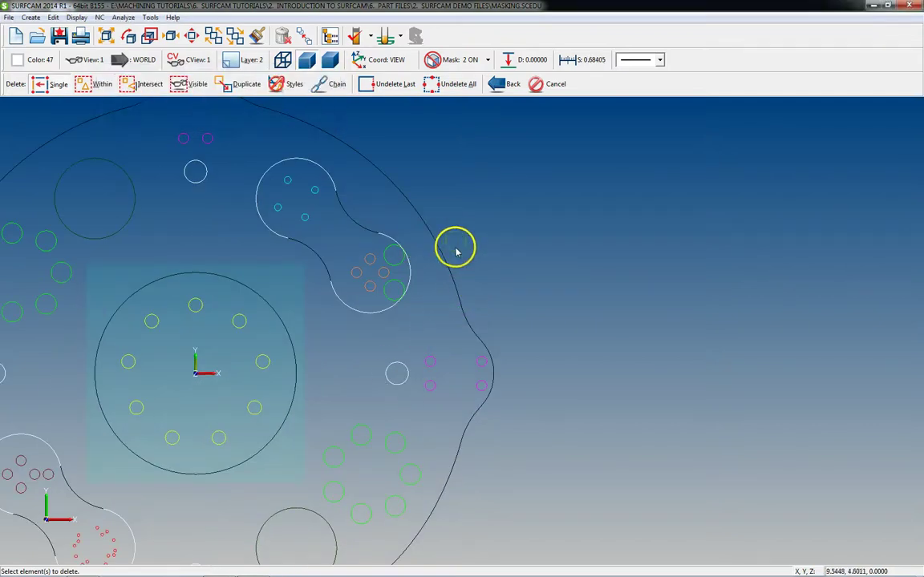
left_click(396, 282)
left_click(399, 264)
scroll(461, 332, "down", 3)
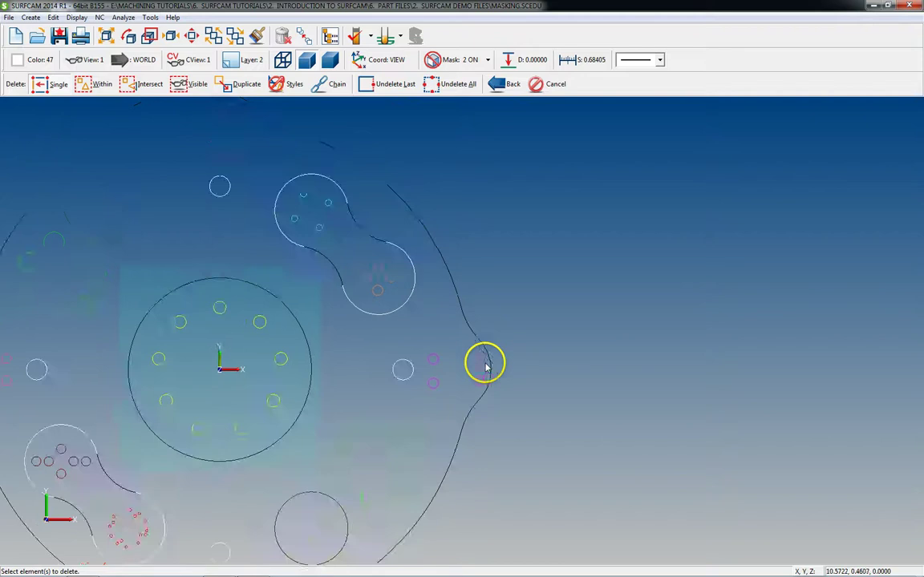
key("Escape")
key("Home")
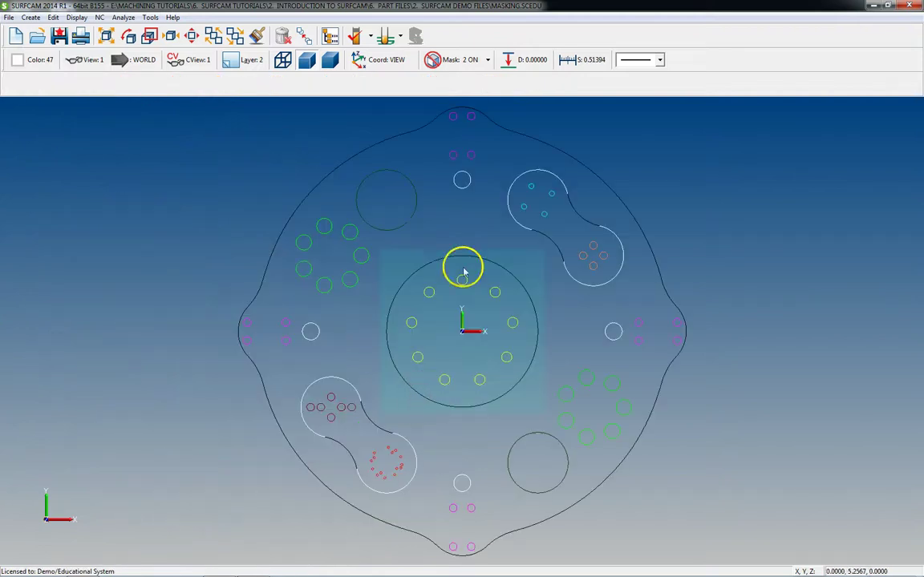
Step: Copy the masked bright green circles by 15 in X again, reusing the previous copy settings
scroll(425, 269, "down", 1)
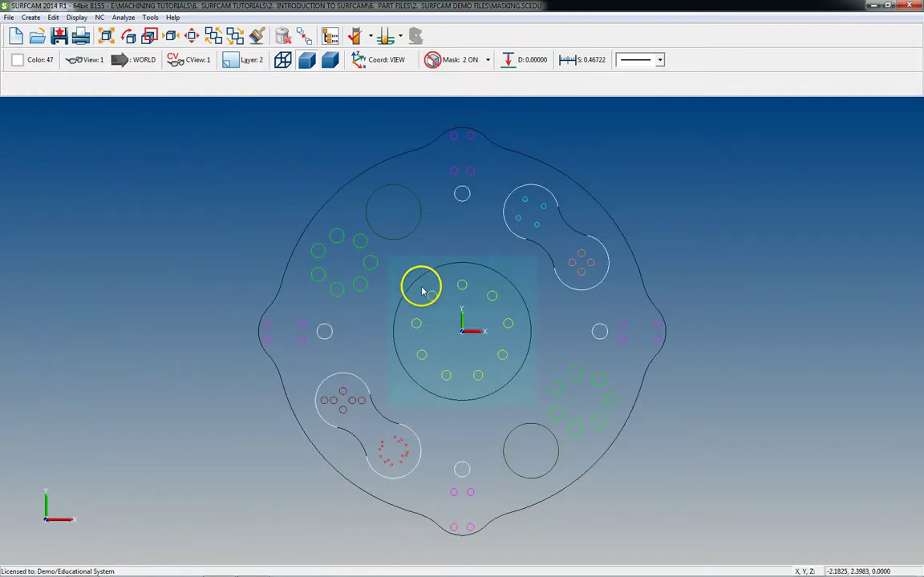
key("alt+e")
key("t")
key("c")
key("v")
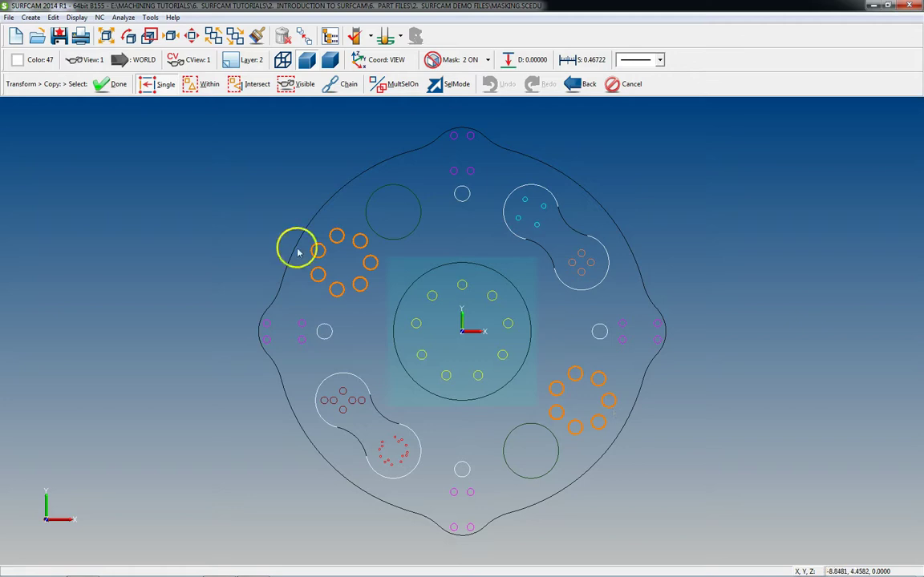
key("Return")
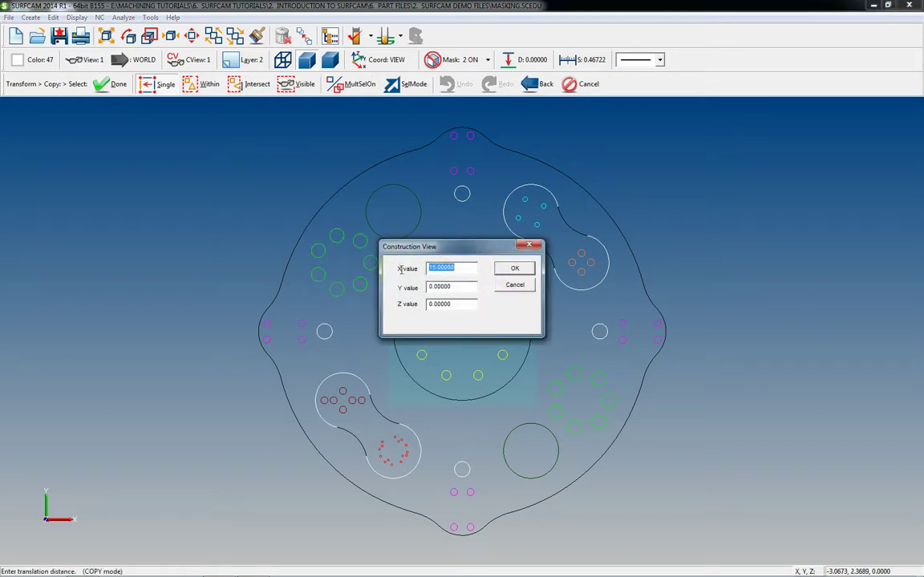
key("Return")
key("Return")
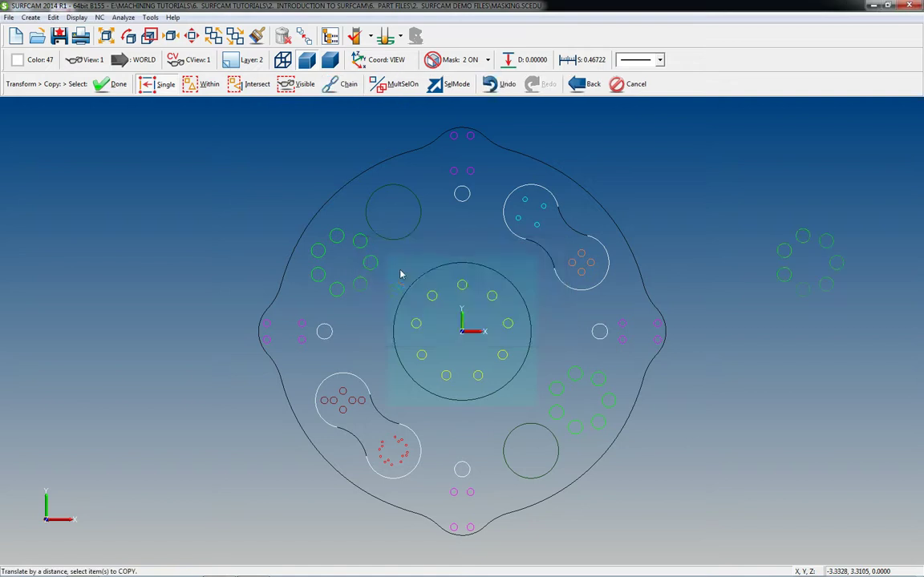
Step: Examine the position of the copied circles in View 2 and View 1, and leave the copy command
scroll(921, 314, "down", 7)
scroll(784, 468, "up", 3)
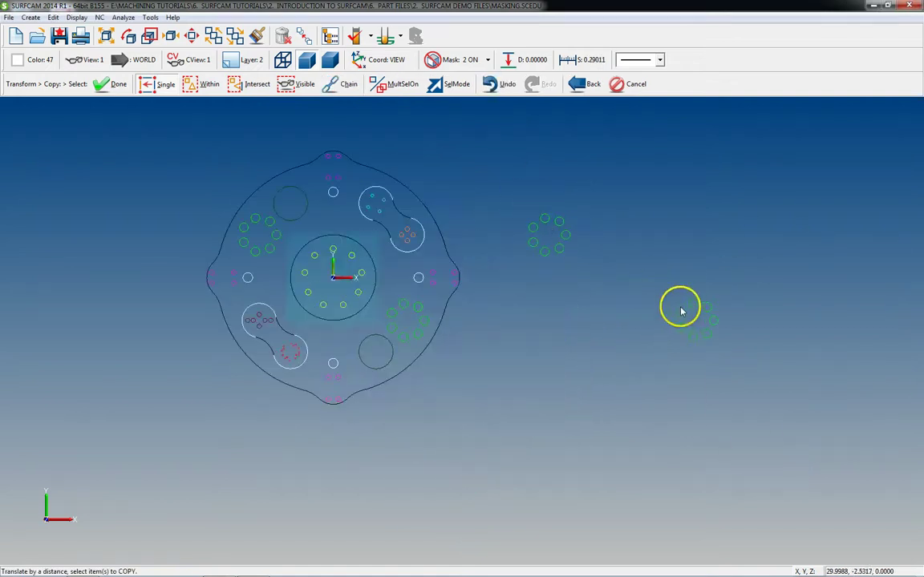
scroll(612, 325, "down", 1)
middle_click_drag(612, 324, 612, 292)
key("2")
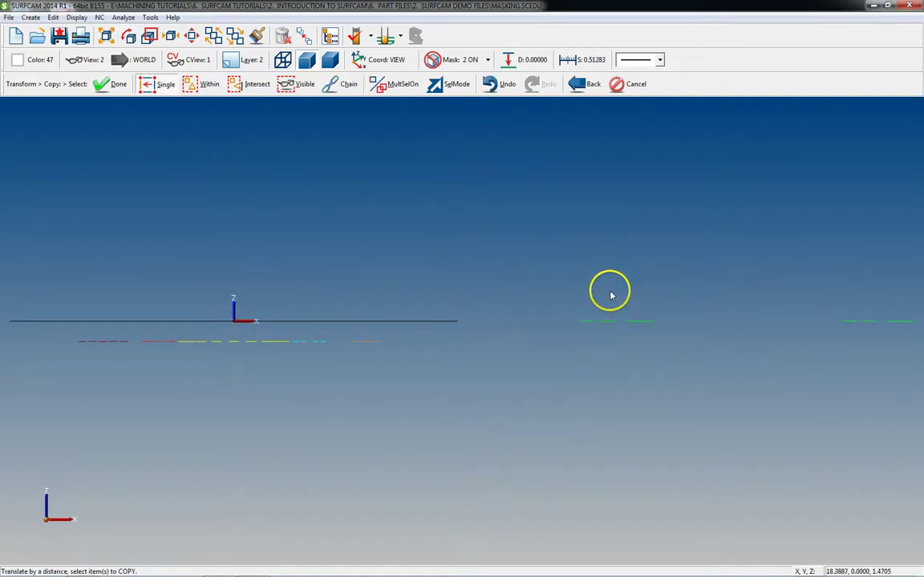
key("1")
scroll(614, 304, "down", 2)
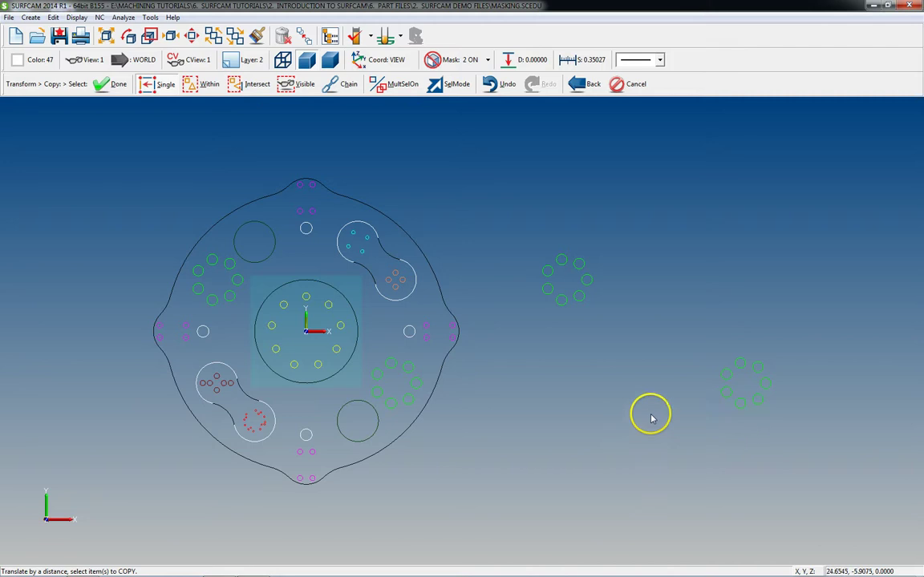
key("Escape")
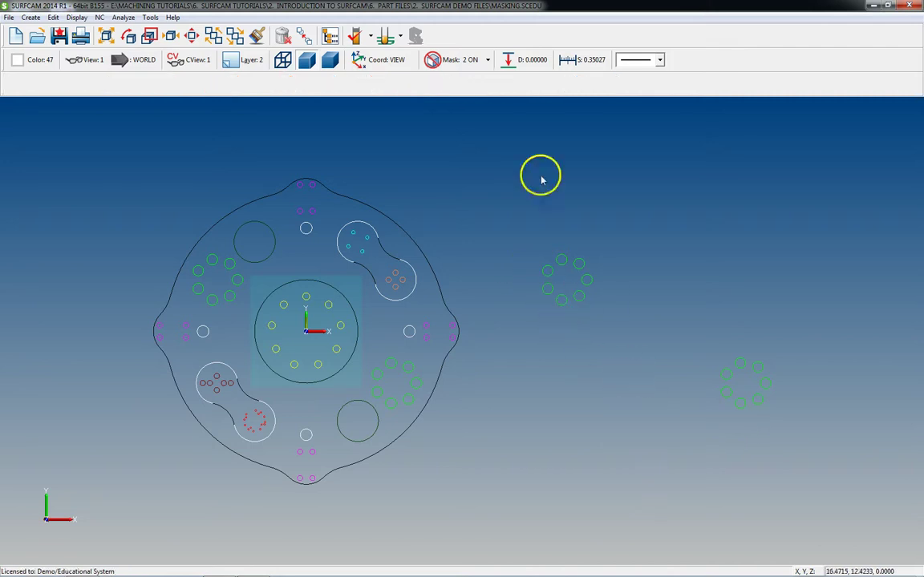
Step: Turn Mask 2 off and delete both groups of copied green circles beside the part
left_click(451, 61)
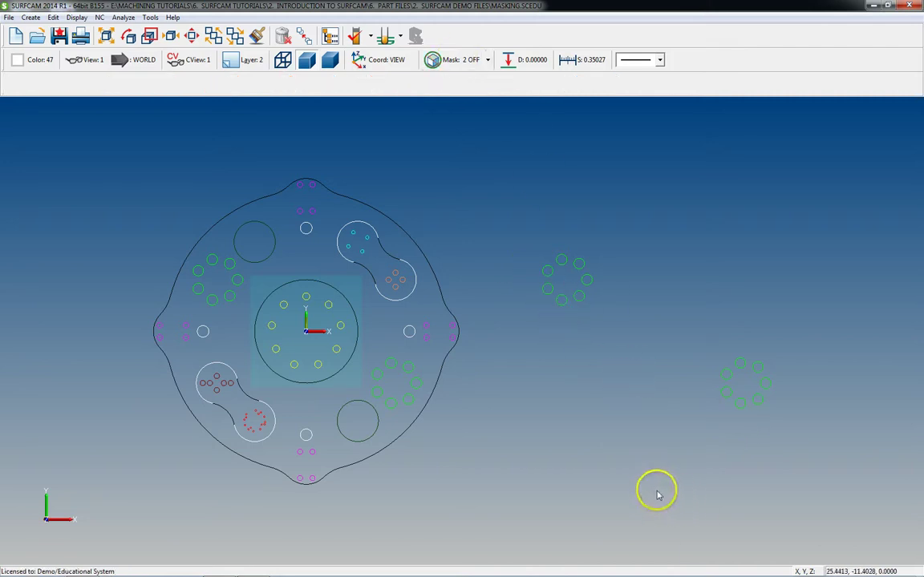
key("Delete")
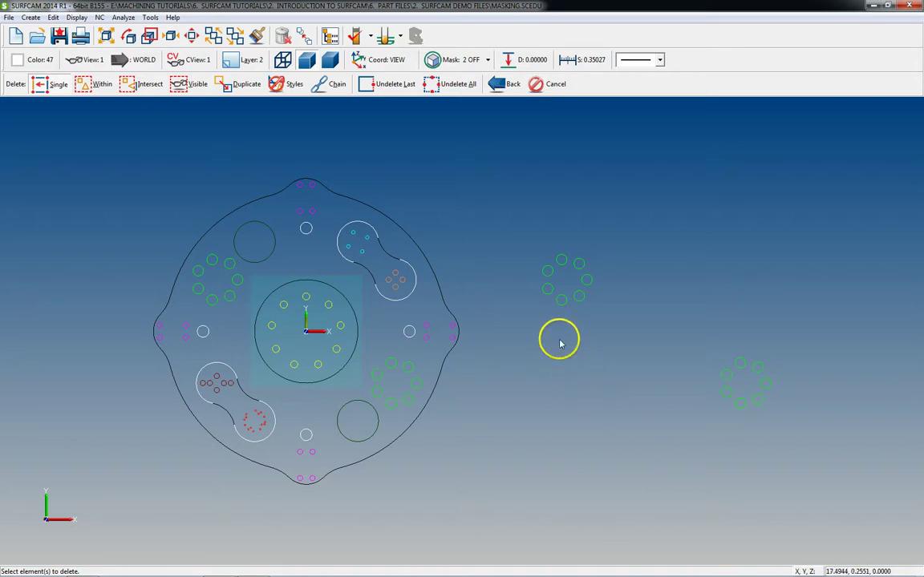
left_click_drag(504, 227, 847, 439)
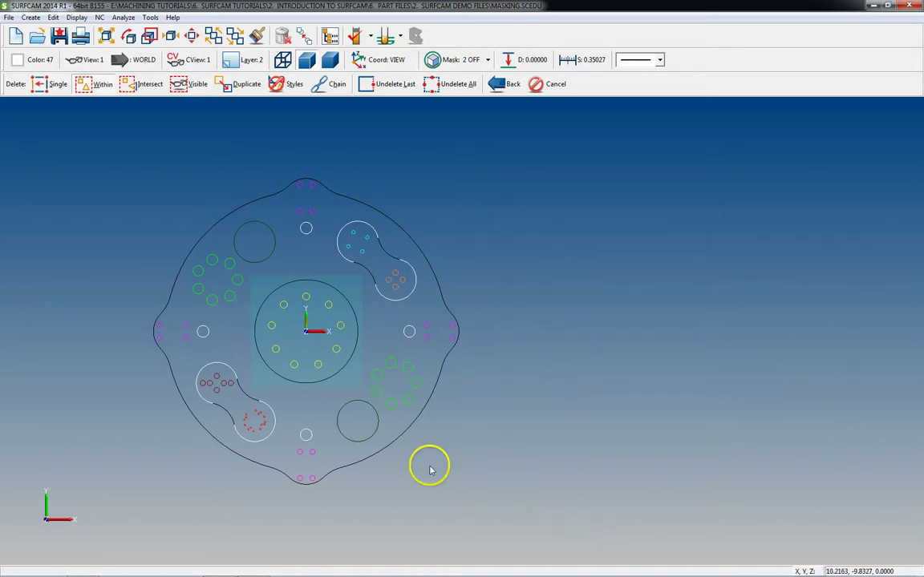
key("Escape")
scroll(352, 432, "down", 4)
scroll(268, 357, "up", 8)
scroll(385, 335, "down", 3)
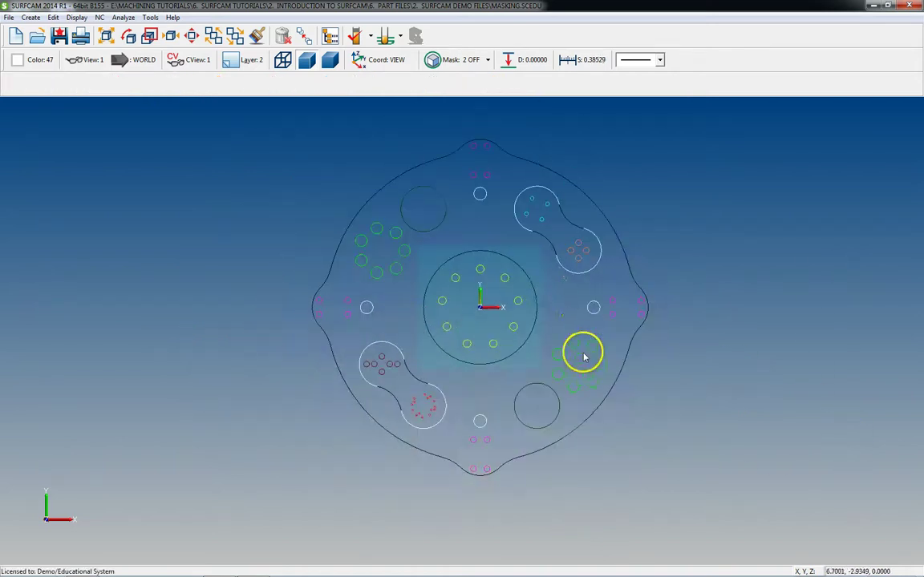
scroll(578, 376, "up", 2)
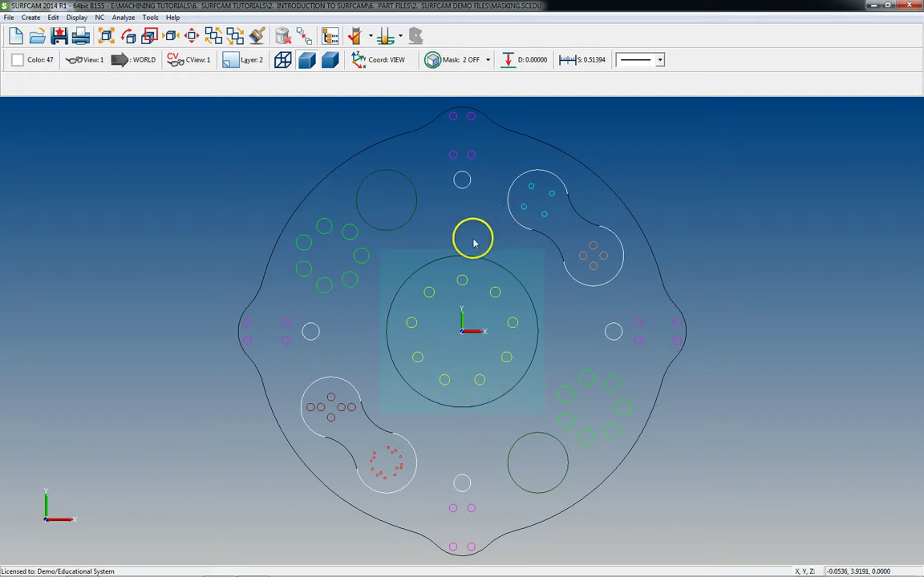
Step: Analyze the diameters of the white circle at the part's left and the two large dark green circles, and leave the analysis
key("a")
left_click(317, 337)
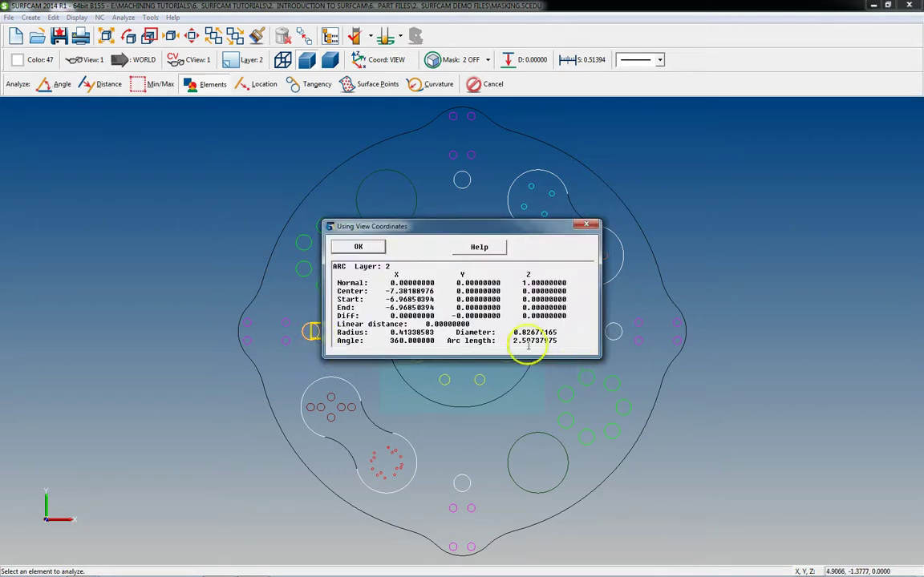
left_click_drag(513, 331, 548, 330)
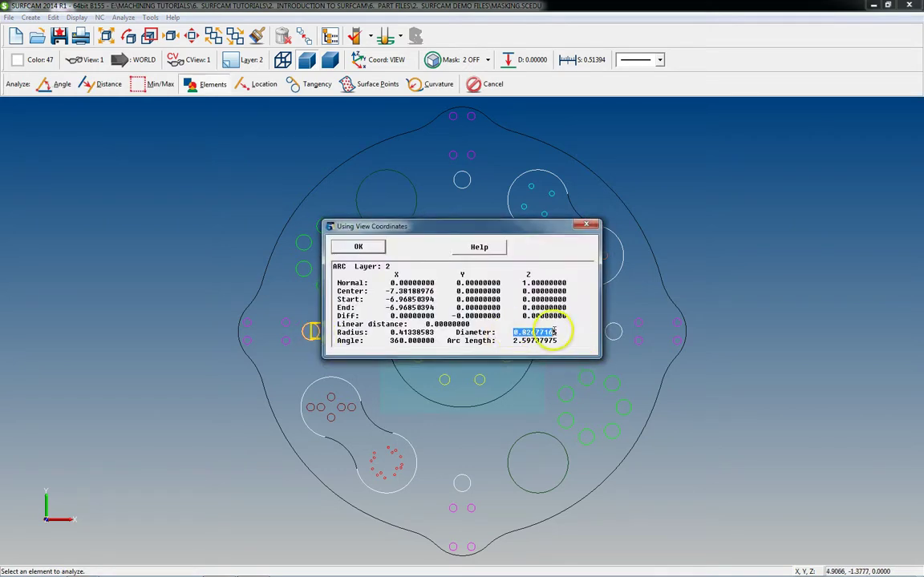
left_click_drag(379, 225, 387, 213)
left_click(385, 232)
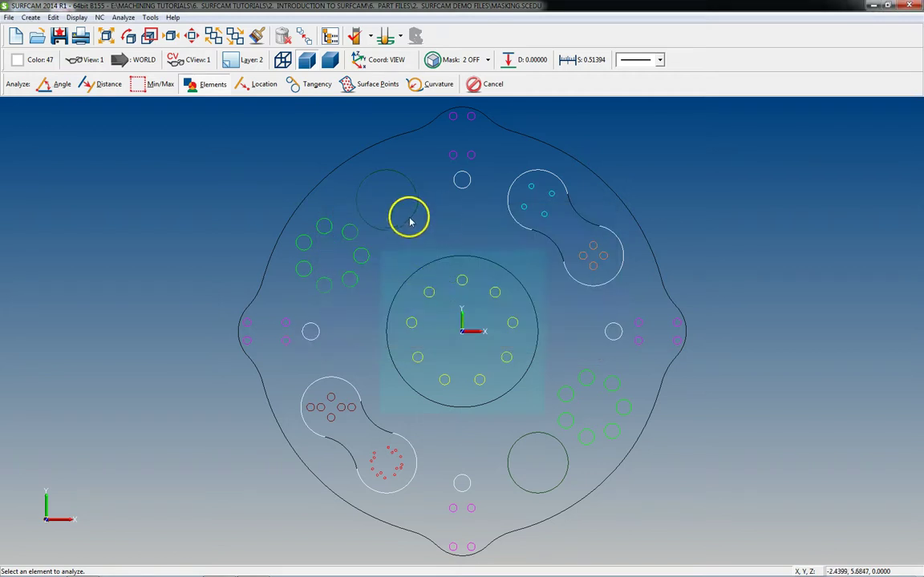
left_click(406, 215)
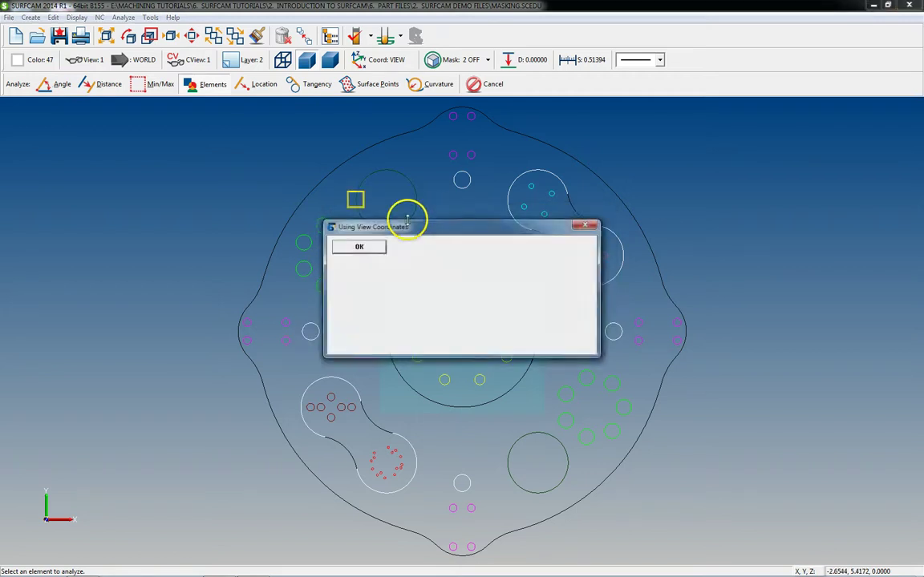
left_click(540, 494)
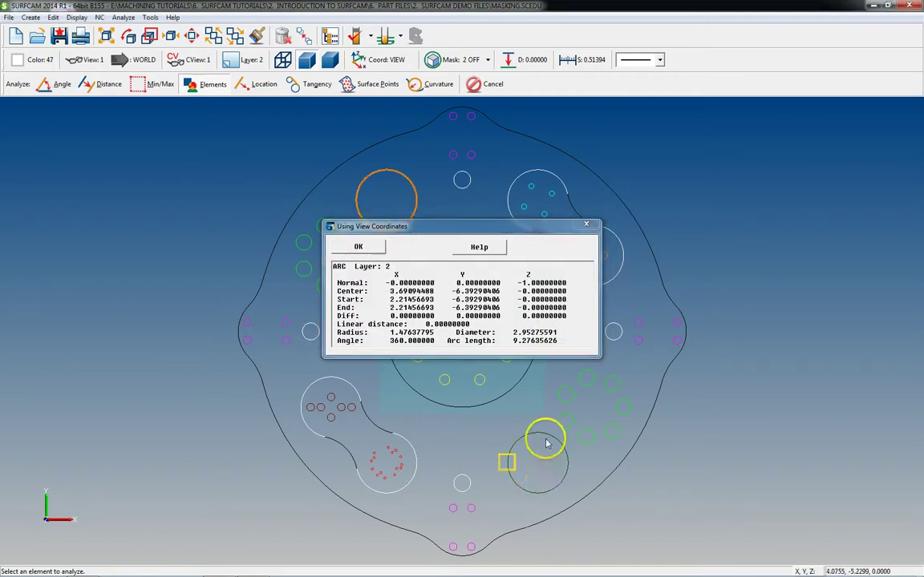
left_click(380, 249)
scroll(611, 425, "down", 1)
key("Escape")
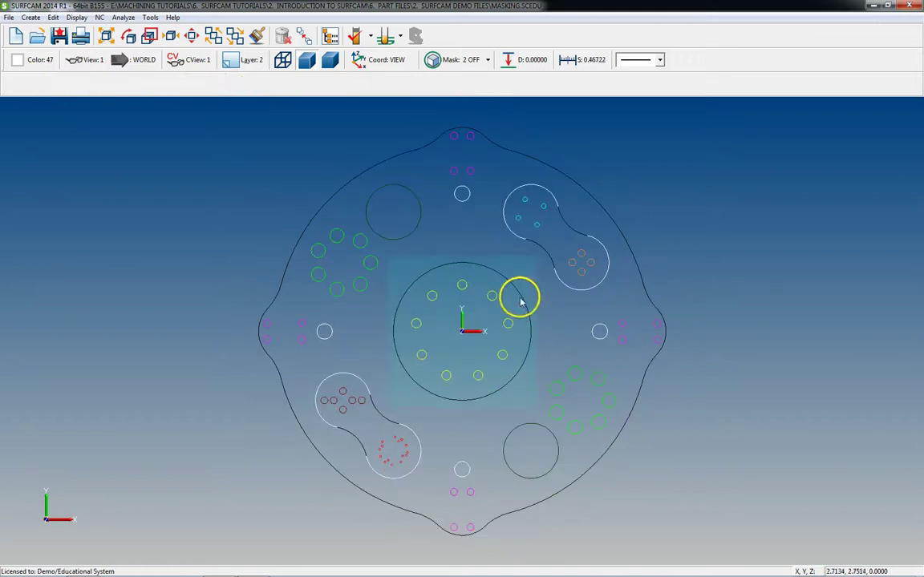
Step: In the Mask 3 settings, clear all colors, show the extended options and limit the element types to circles
left_click(488, 60)
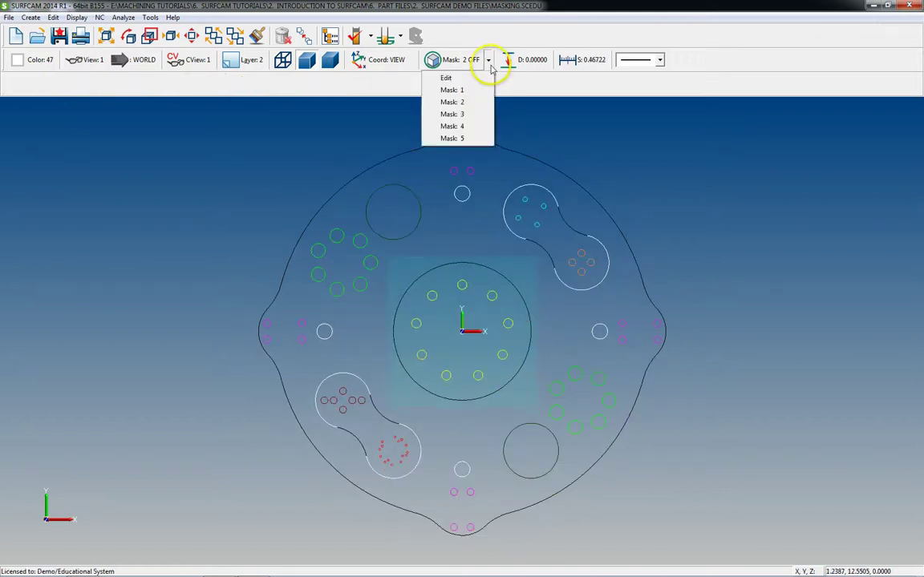
left_click(447, 72)
left_click(354, 187)
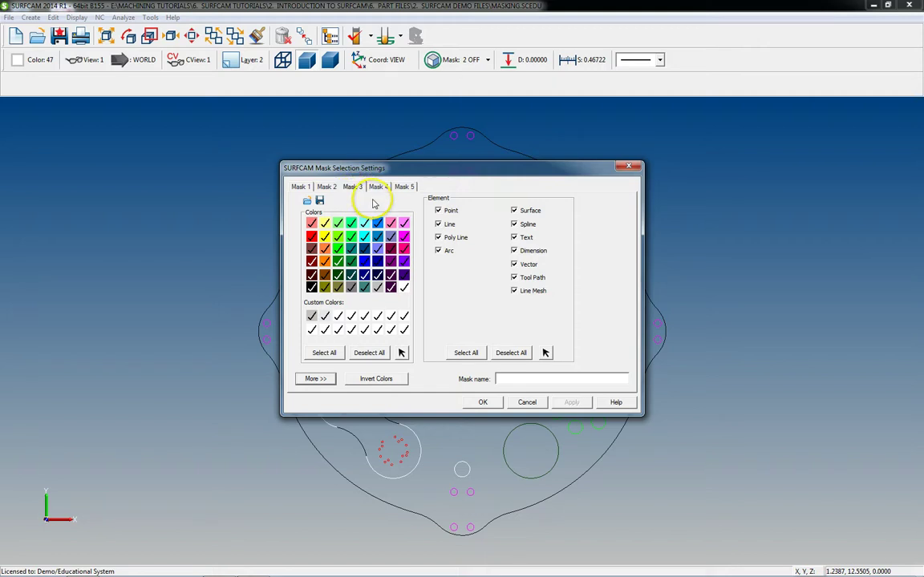
left_click(385, 356)
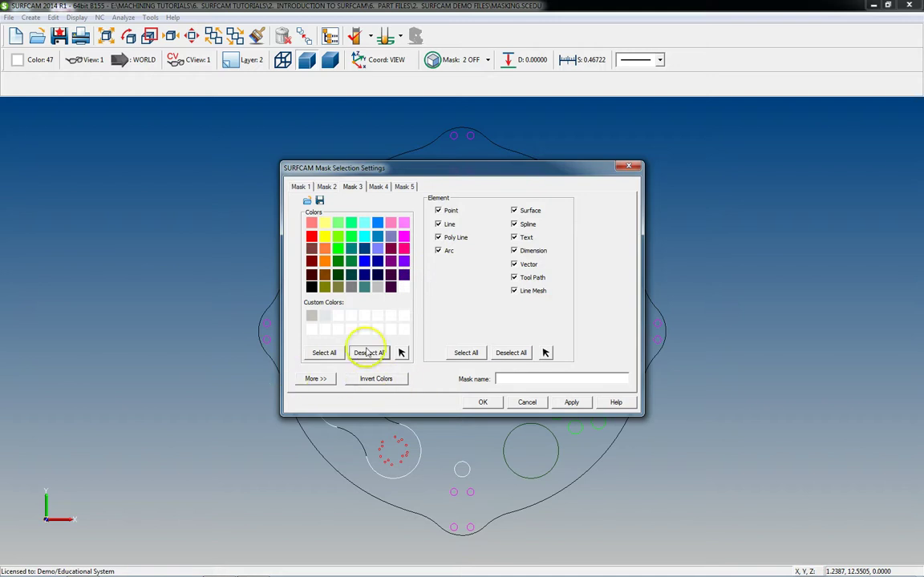
left_click(317, 379)
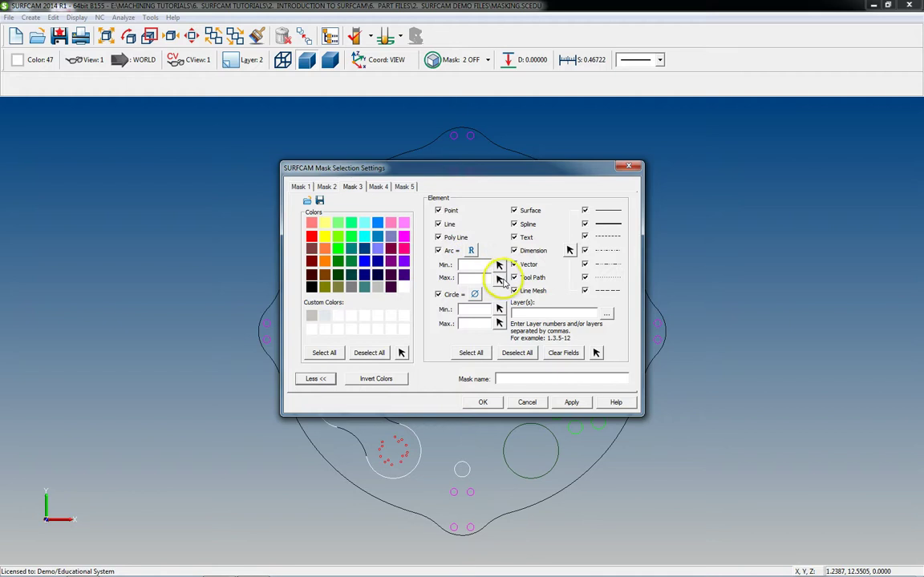
left_click(517, 357)
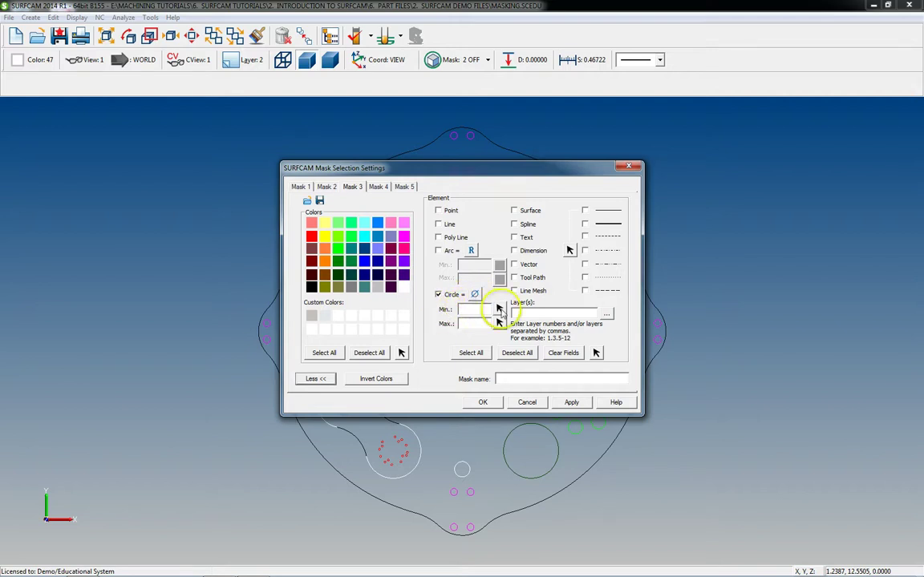
Step: Set Mask 3's circle diameter limits from picked geometry: minimum 0.106 from a small red circle, maximum 0.75 from a bright green circle
left_click(498, 309)
scroll(397, 437, "up", 3)
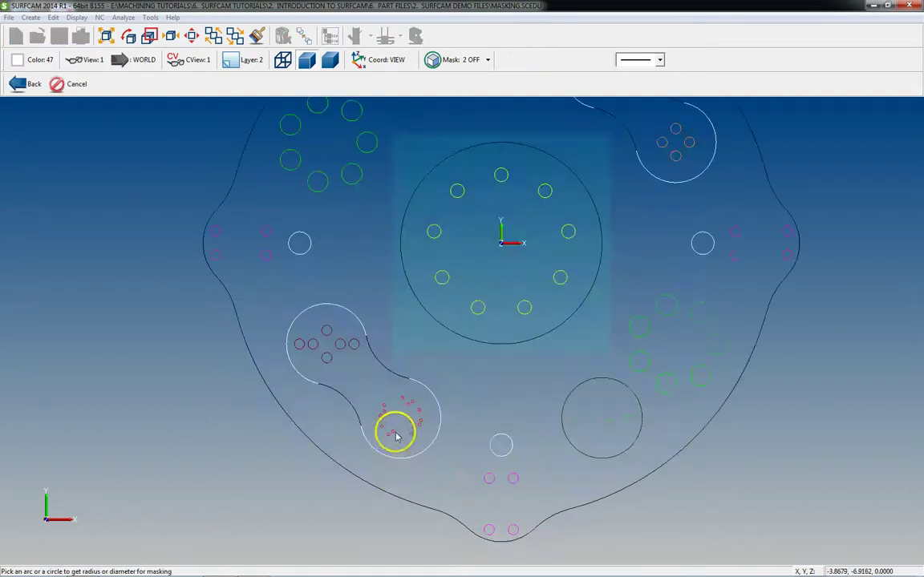
left_click(394, 435)
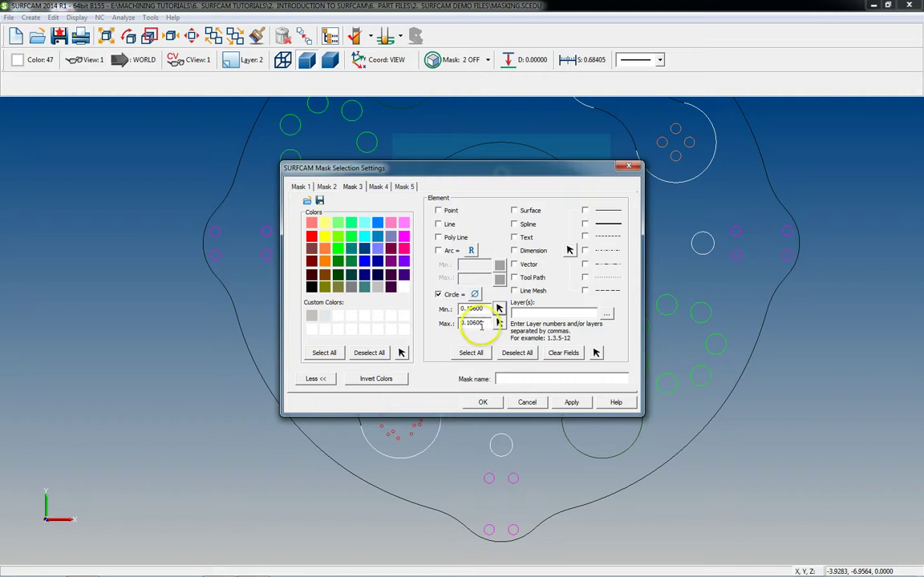
double_click(483, 323)
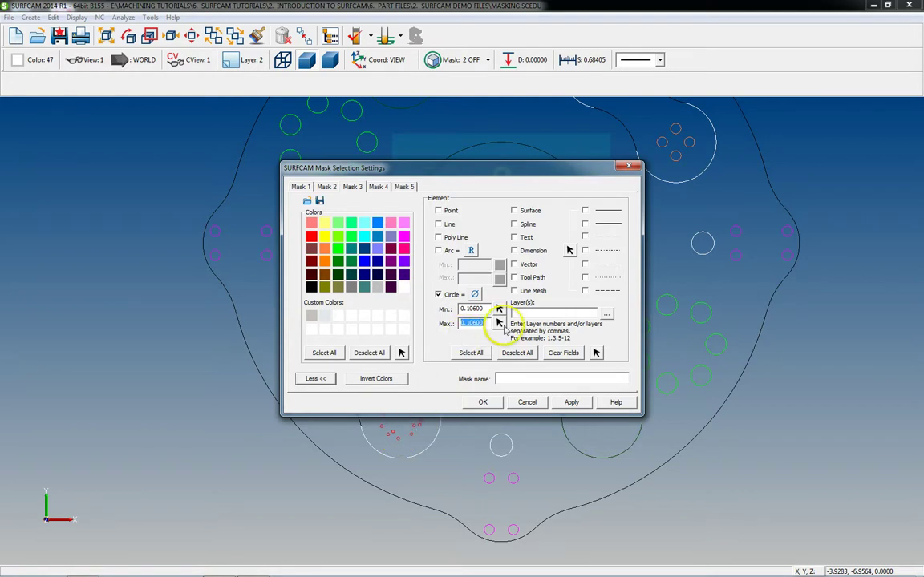
left_click(498, 323)
scroll(490, 384, "down", 1)
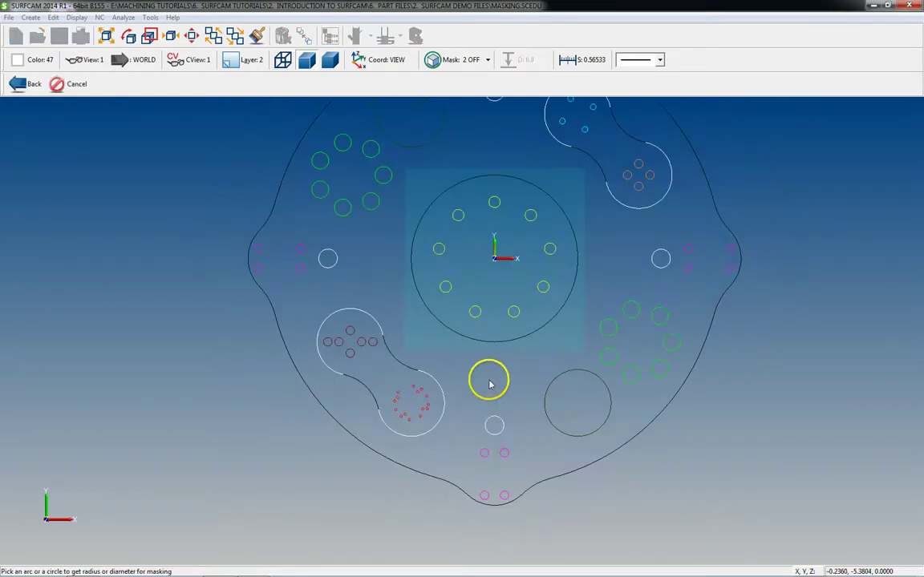
scroll(491, 384, "down", 1)
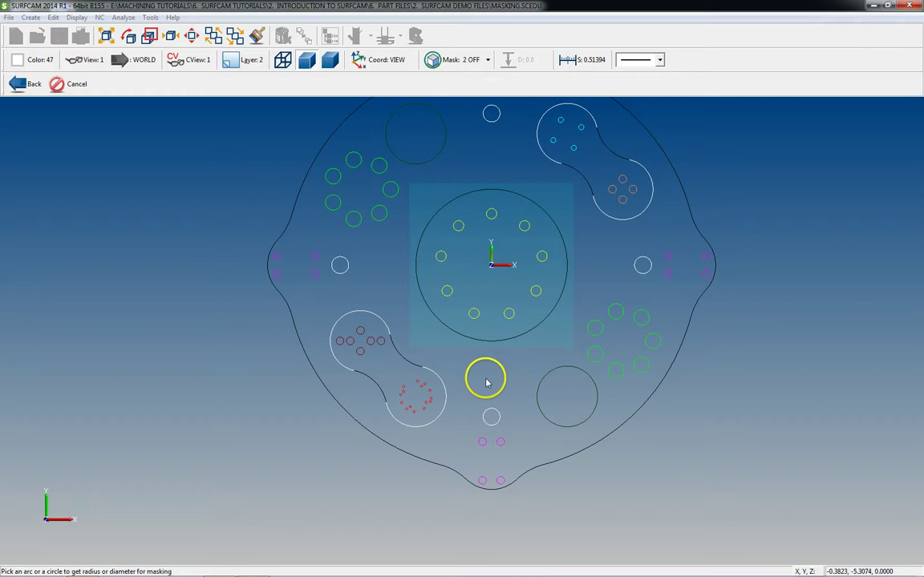
left_click(357, 228)
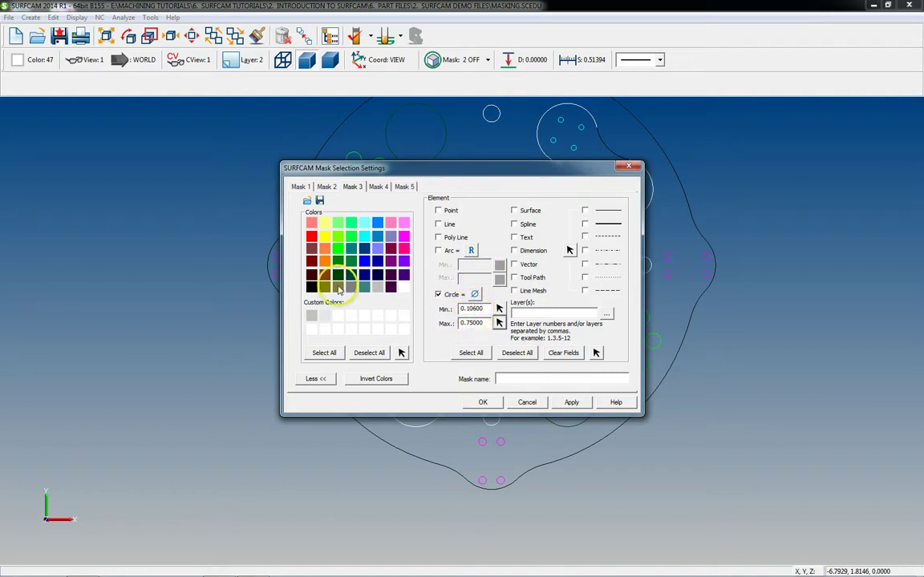
Step: Include all colors in Mask 3, take the line style from a bright green circle, and accept the mask settings
left_click(326, 353)
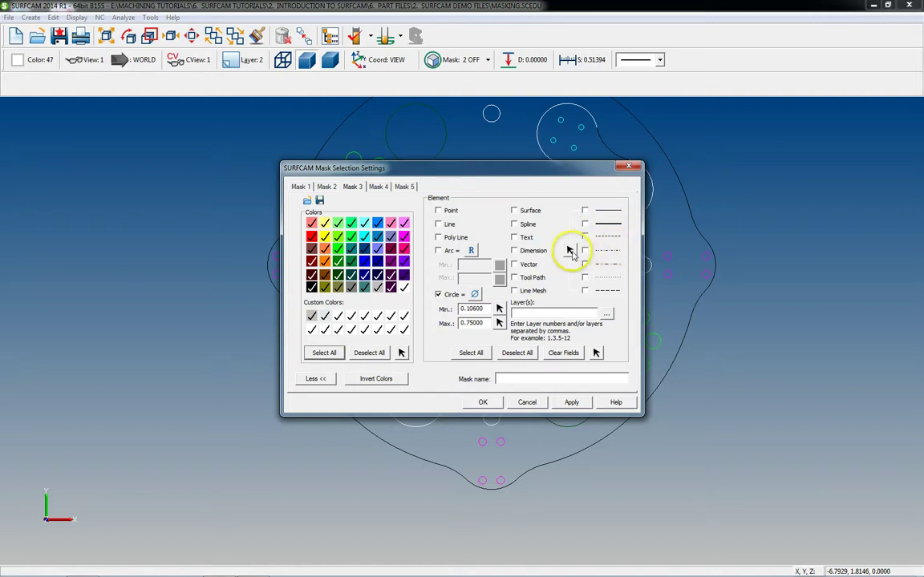
left_click(569, 251)
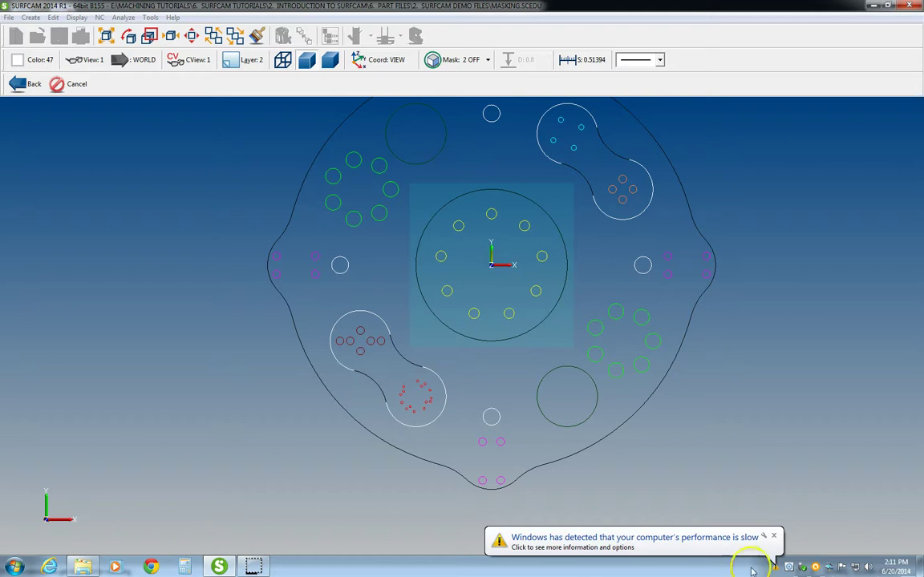
left_click(773, 535)
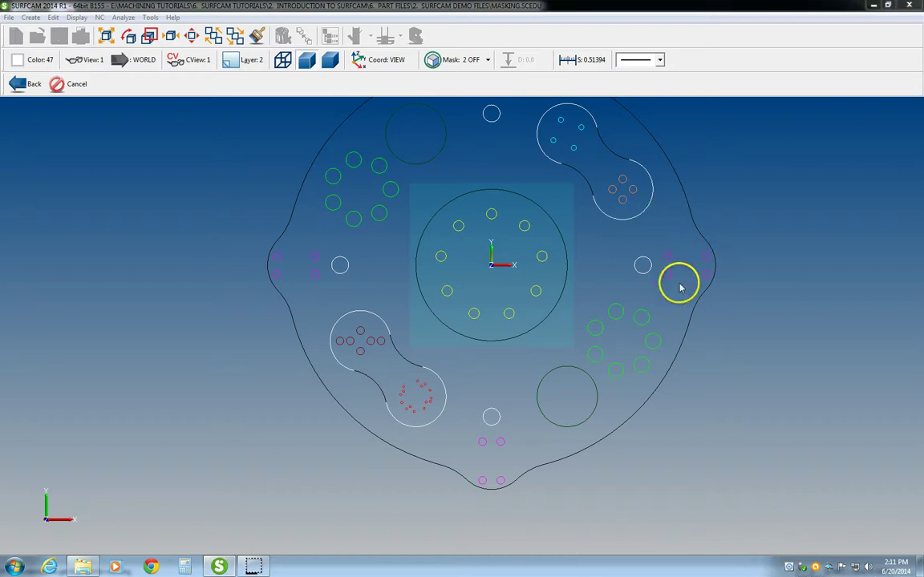
left_click(617, 311)
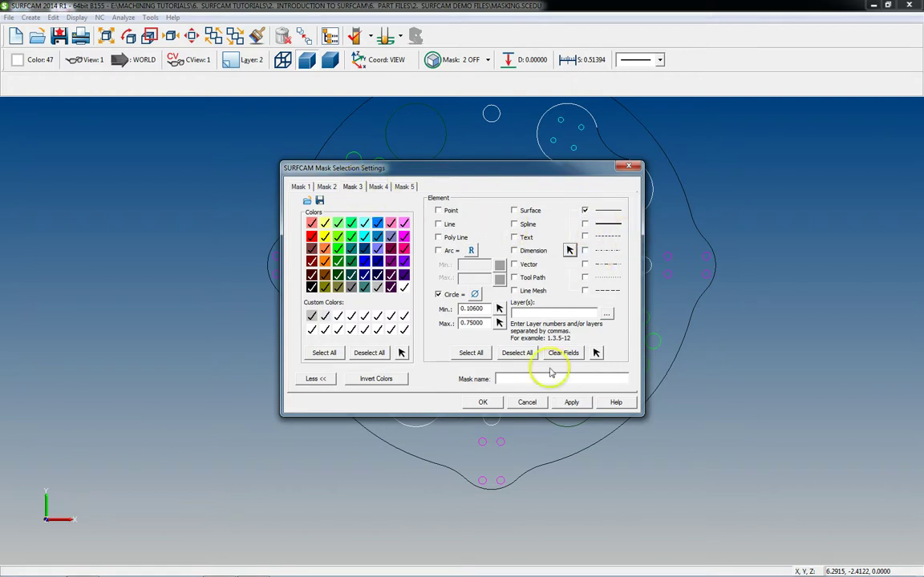
left_click(482, 403)
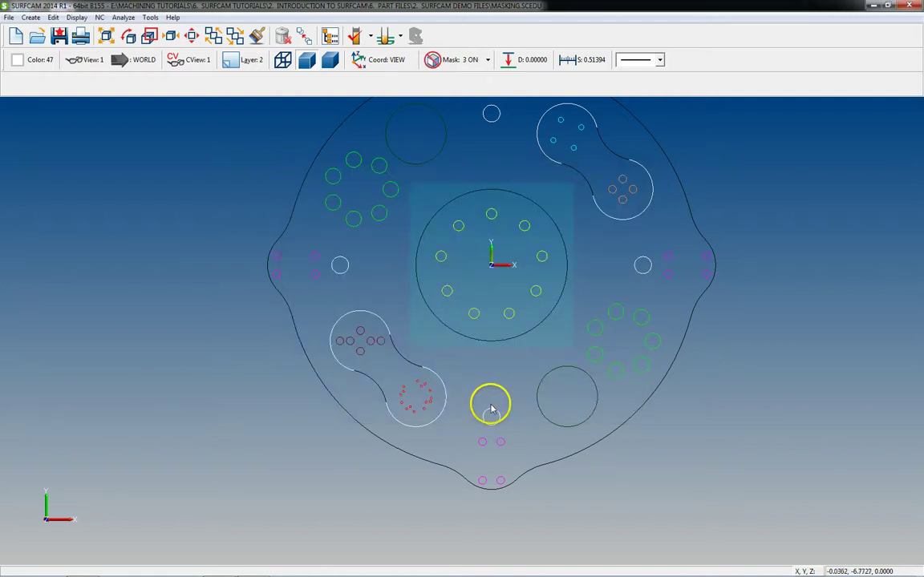
Step: Copy all visible circles that pass Mask 3 by 25 in X, with 1 copy in the original color on the current layer
scroll(491, 409, "down", 3)
scroll(557, 278, "up", 2)
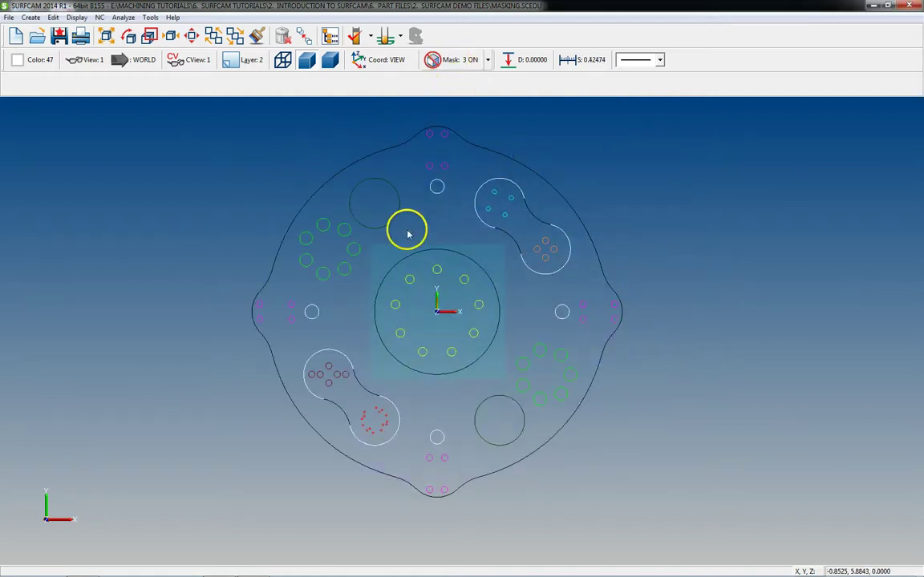
scroll(417, 318, "down", 1)
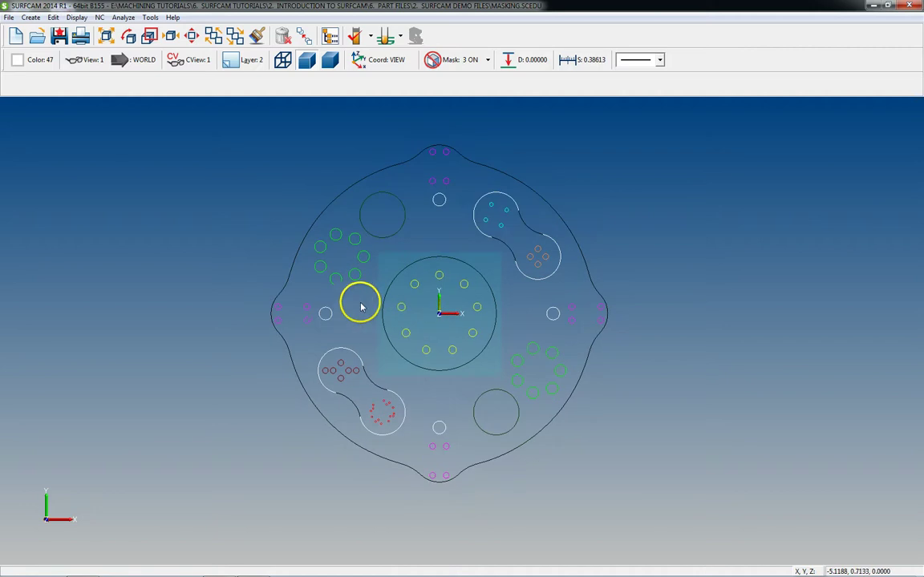
key("alt+e")
key("t")
key("c")
key("d")
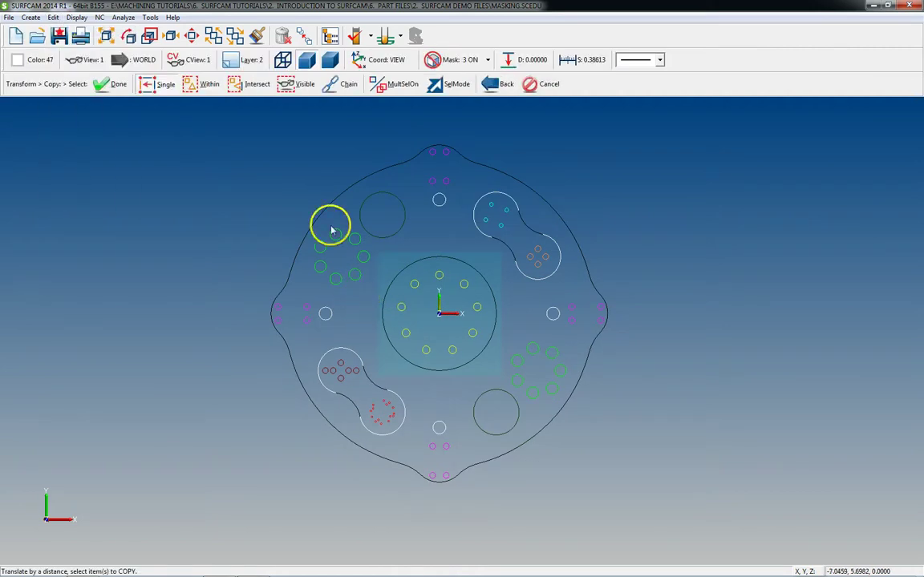
left_click(302, 89)
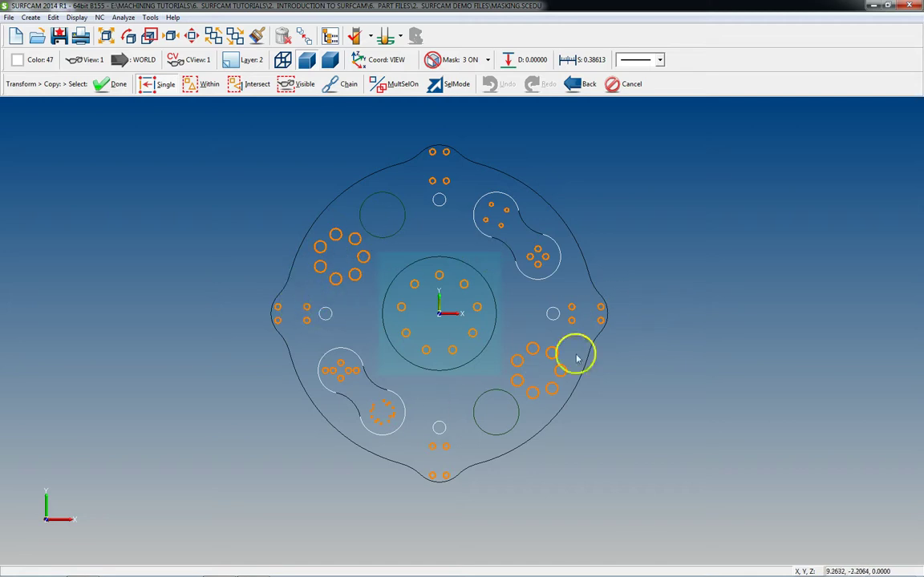
left_click(325, 318)
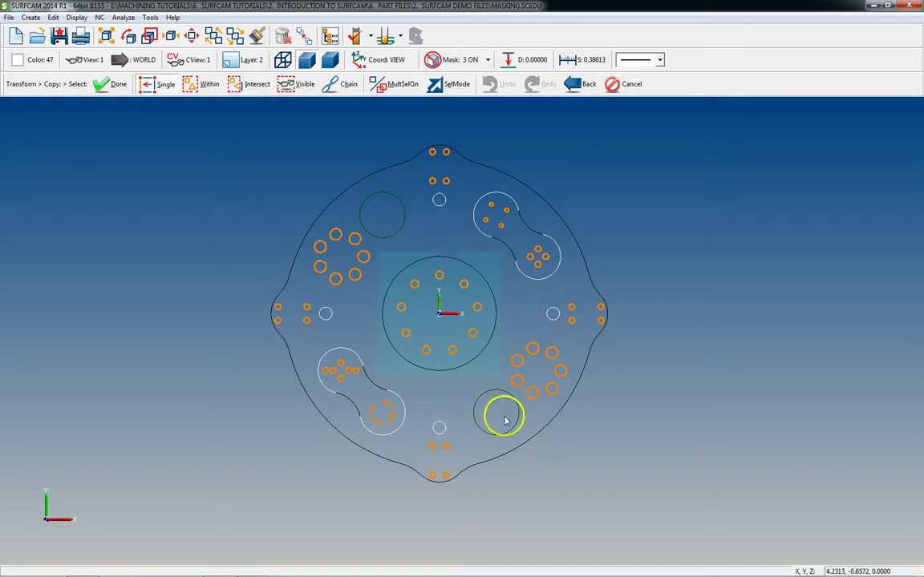
scroll(335, 380, "down", 3)
right_click(324, 359)
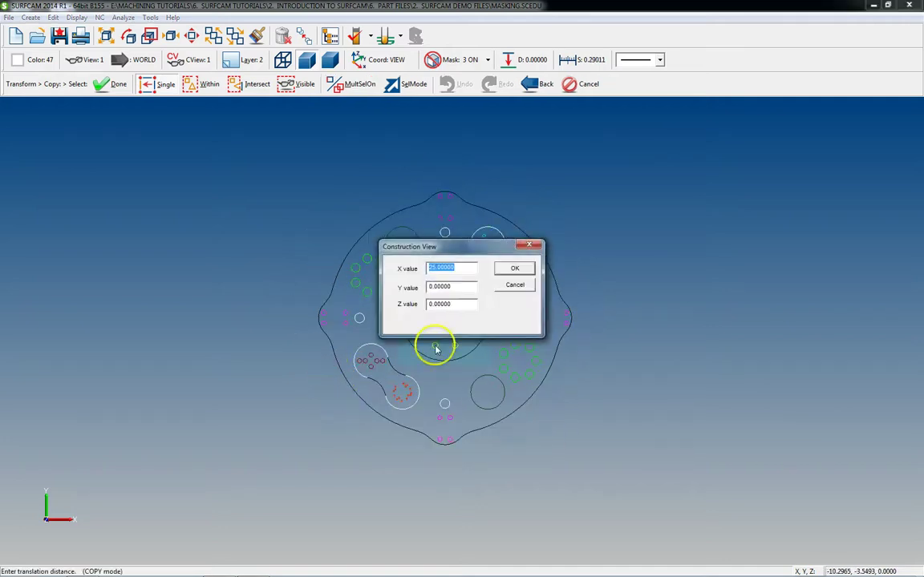
key("Return")
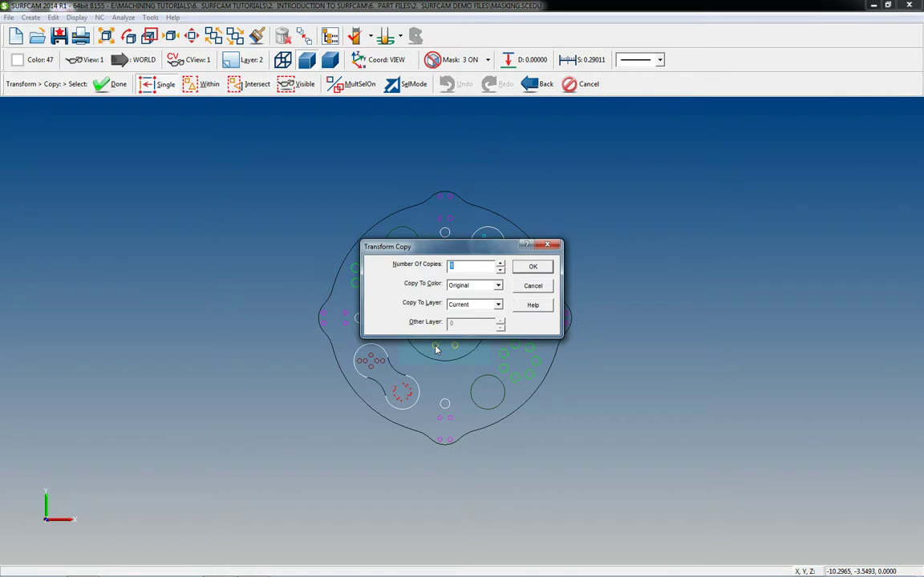
key("Return")
middle_click_drag(692, 312, 691, 398)
key("1")
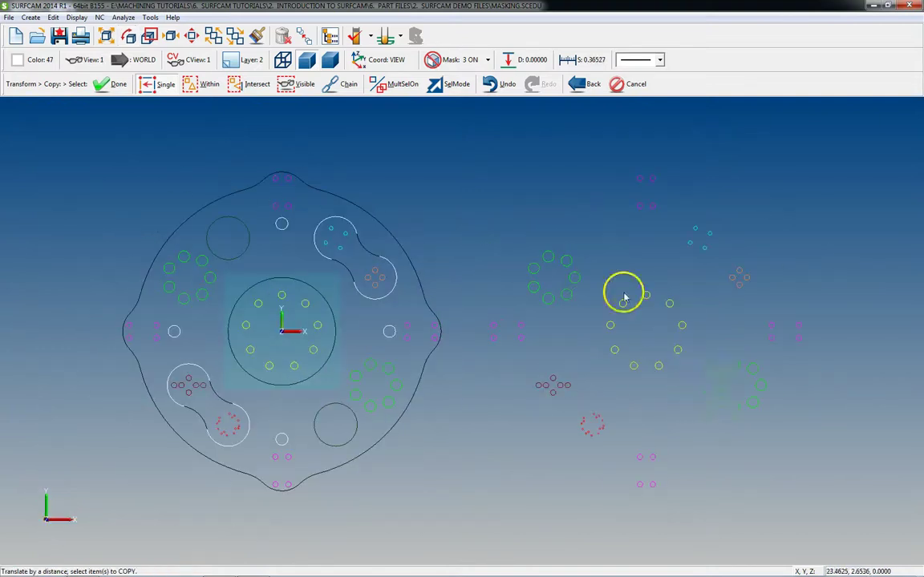
key("Escape")
Step: Turn Mask 3 off and delete all the copied circles beside the part
scroll(629, 301, "down", 2)
left_click(452, 61)
scroll(666, 425, "down", 1)
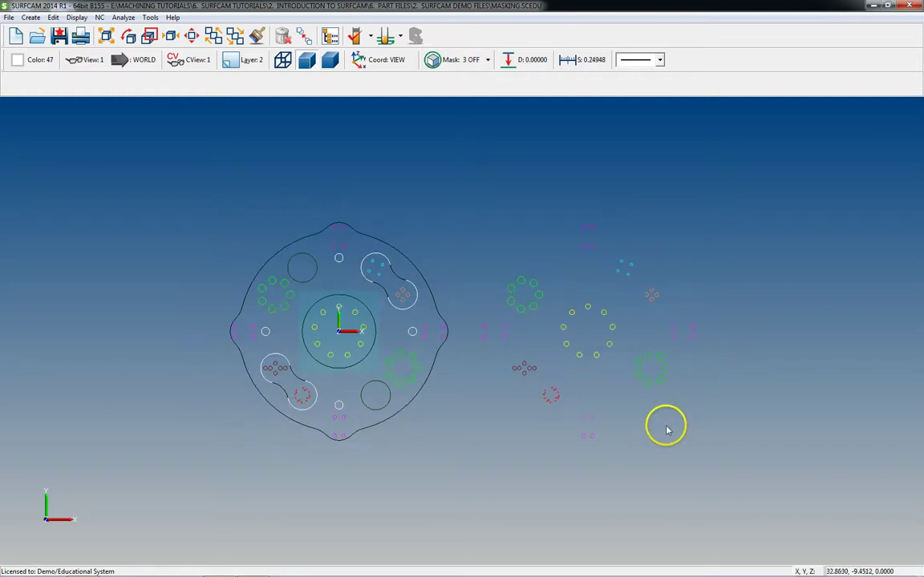
key("Delete")
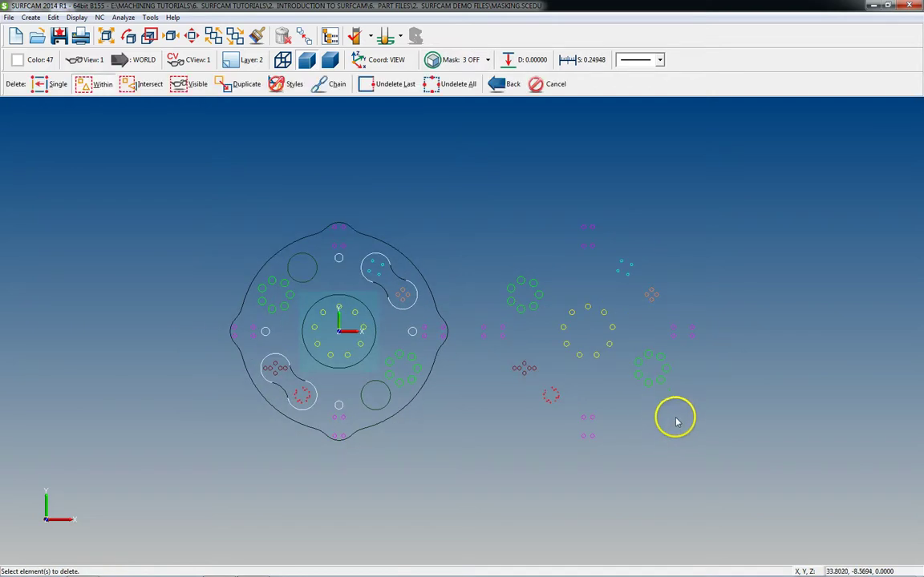
left_click(478, 205)
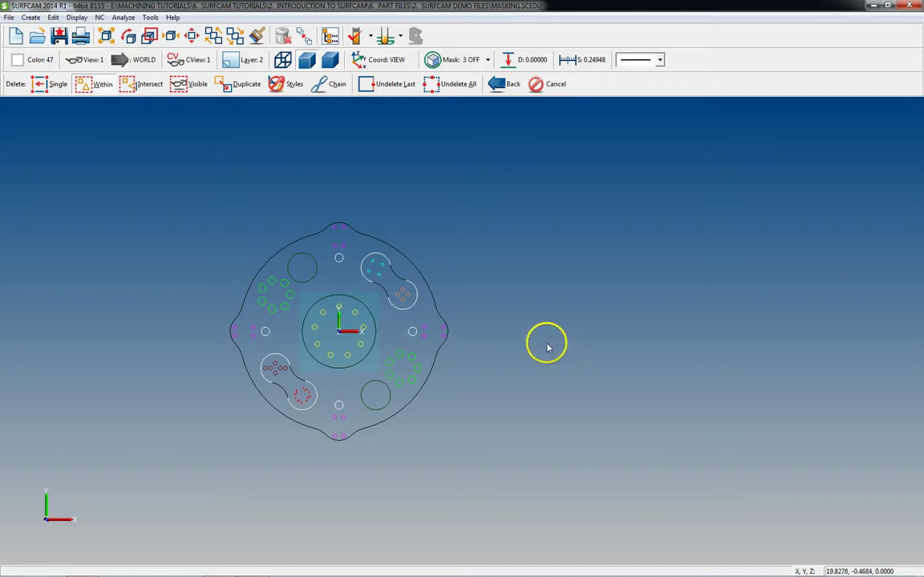
key("Escape")
scroll(331, 301, "down", 1)
scroll(336, 304, "up", 3)
scroll(441, 433, "down", 3)
scroll(441, 462, "up", 1)
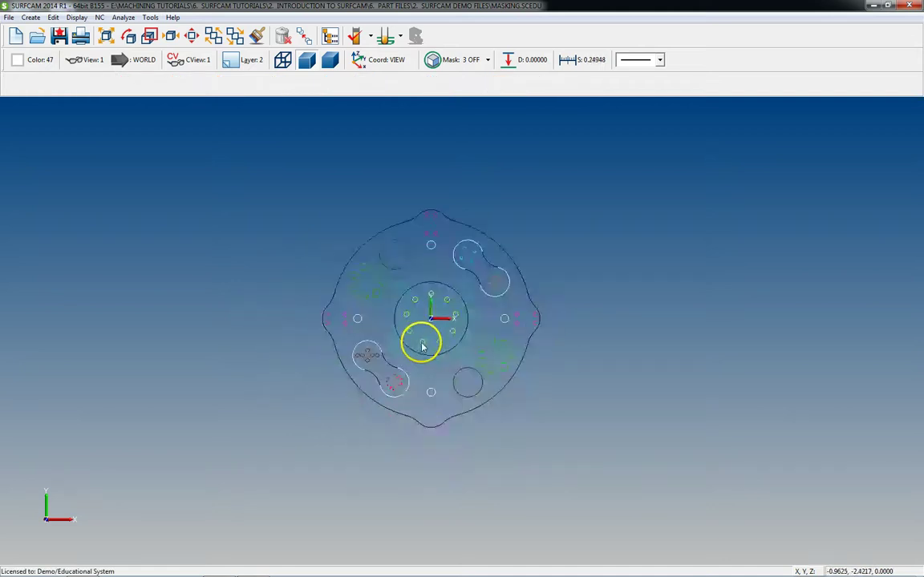
scroll(422, 346, "up", 5)
scroll(461, 340, "down", 3)
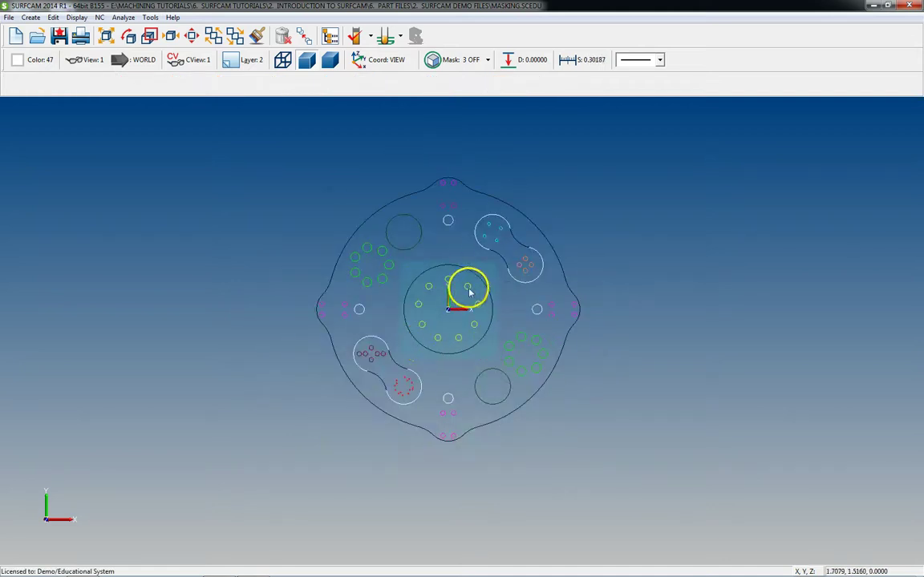
Step: Set up Mask 4 to pass only white as color and only arcs as element type, and accept the settings
scroll(530, 253, "up", 3)
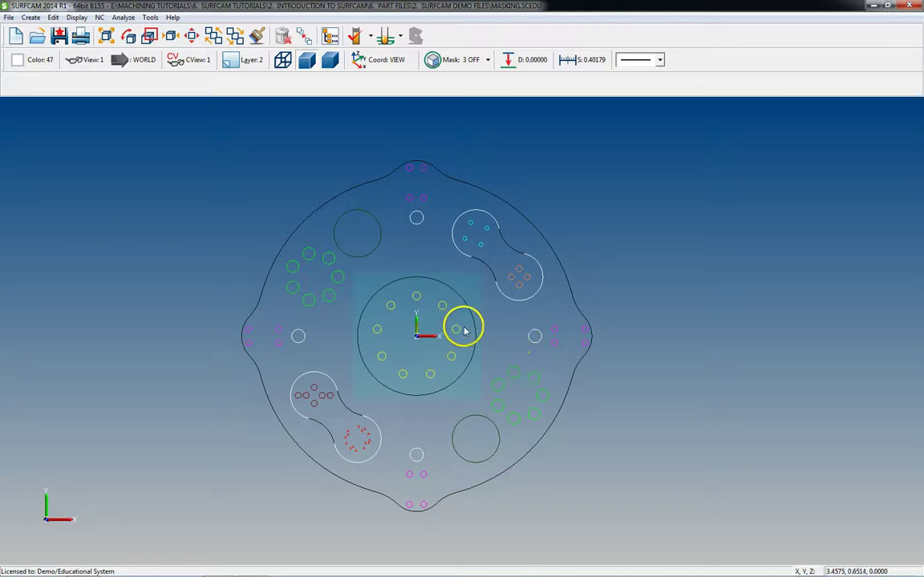
scroll(445, 336, "up", 3)
scroll(442, 373, "down", 1)
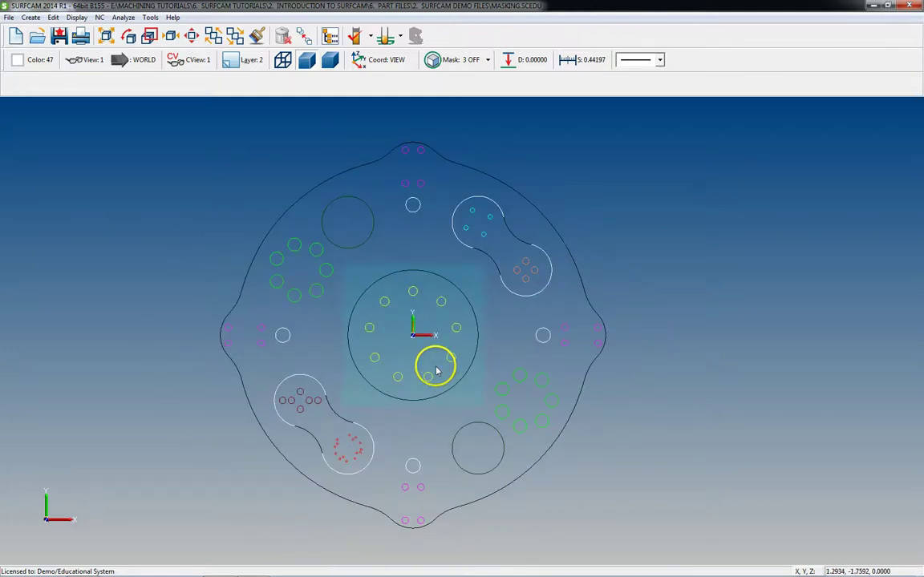
scroll(505, 268, "up", 5)
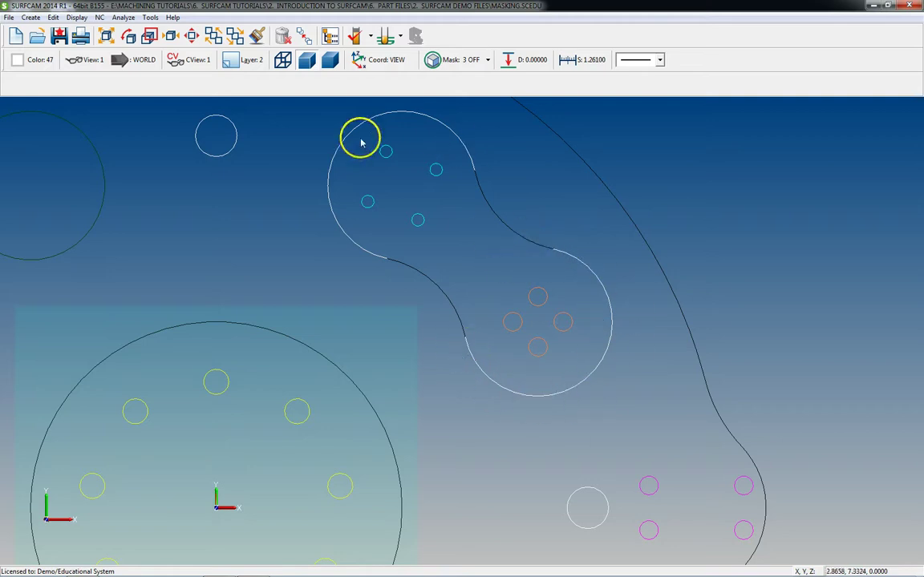
scroll(437, 377, "down", 5)
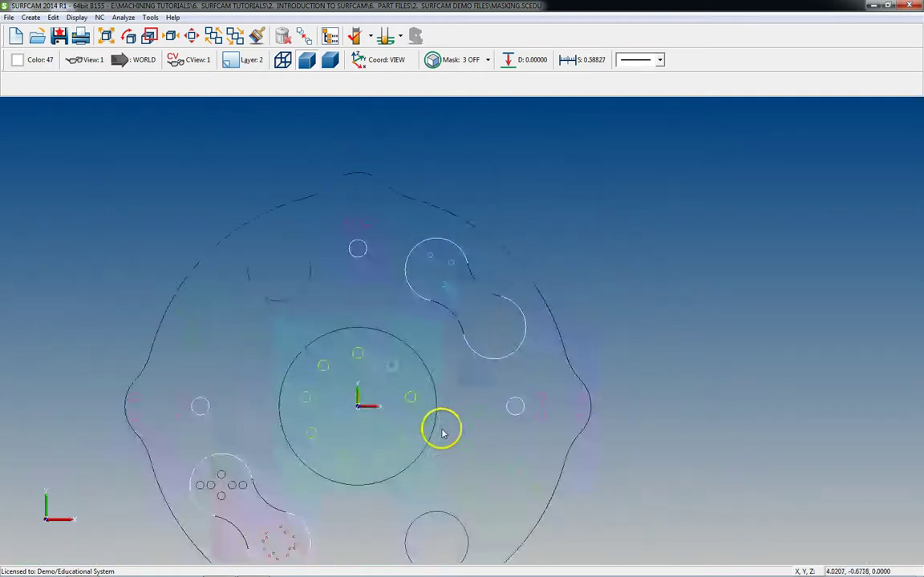
left_click(478, 62)
left_click(470, 76)
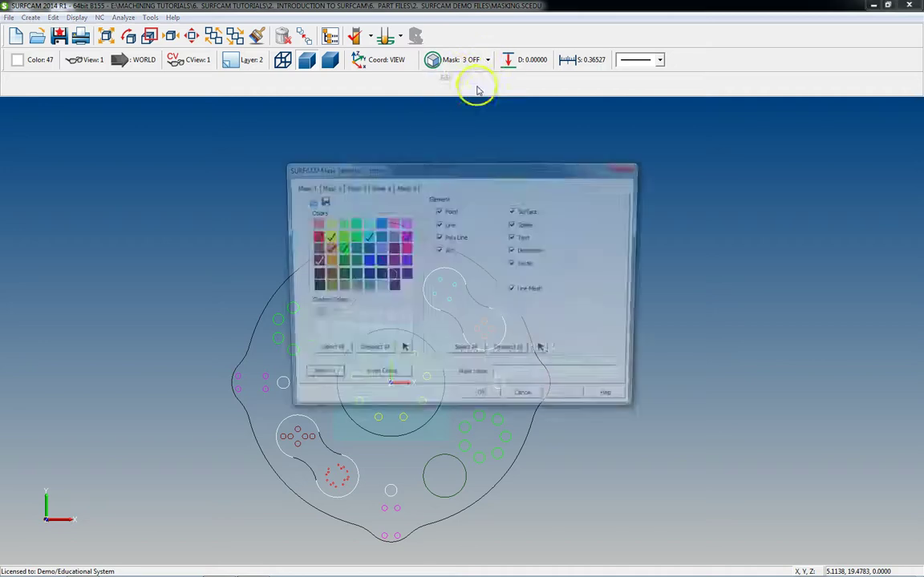
left_click(378, 186)
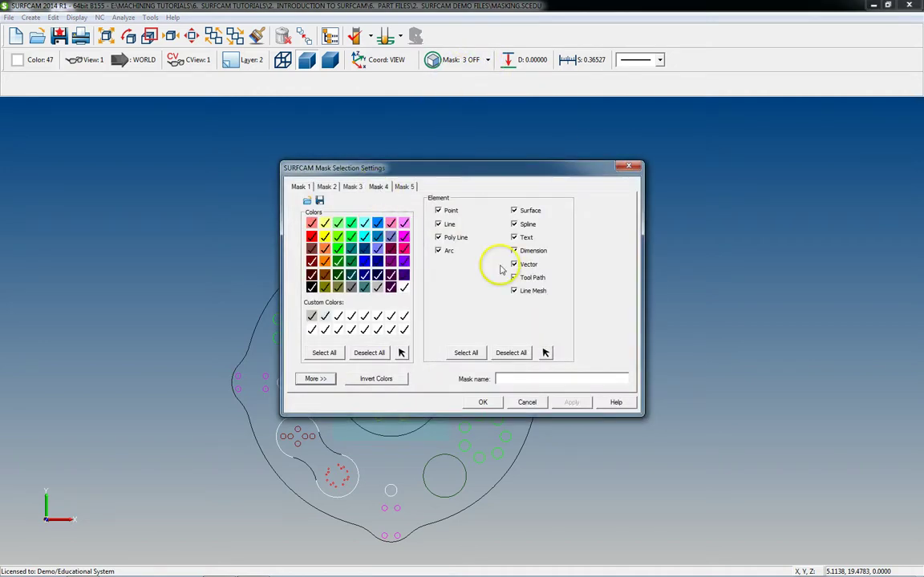
left_click(371, 353)
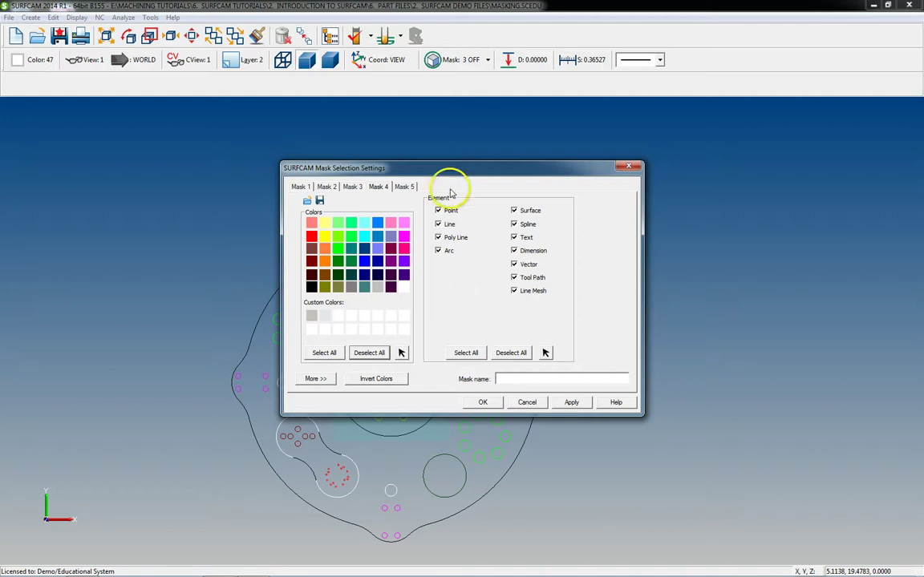
left_click_drag(441, 166, 581, 163)
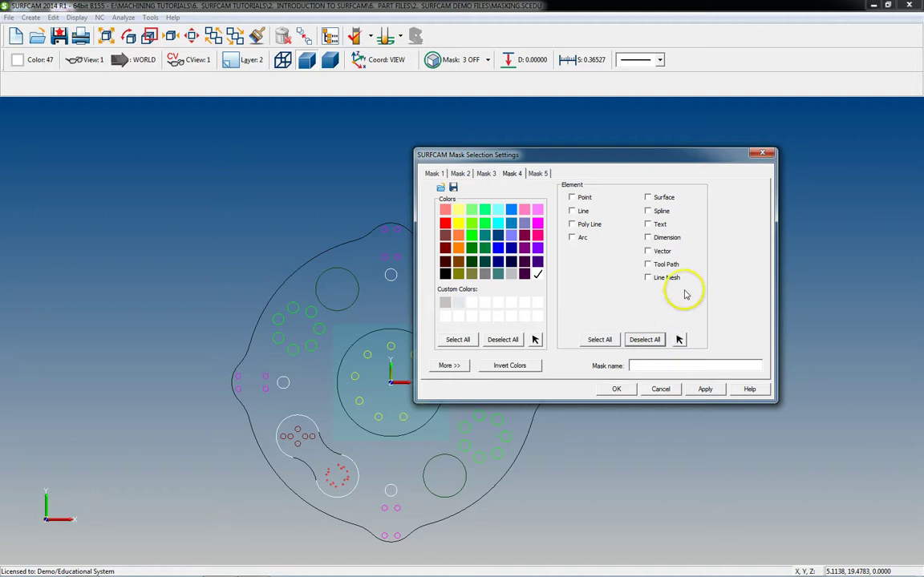
left_click(581, 239)
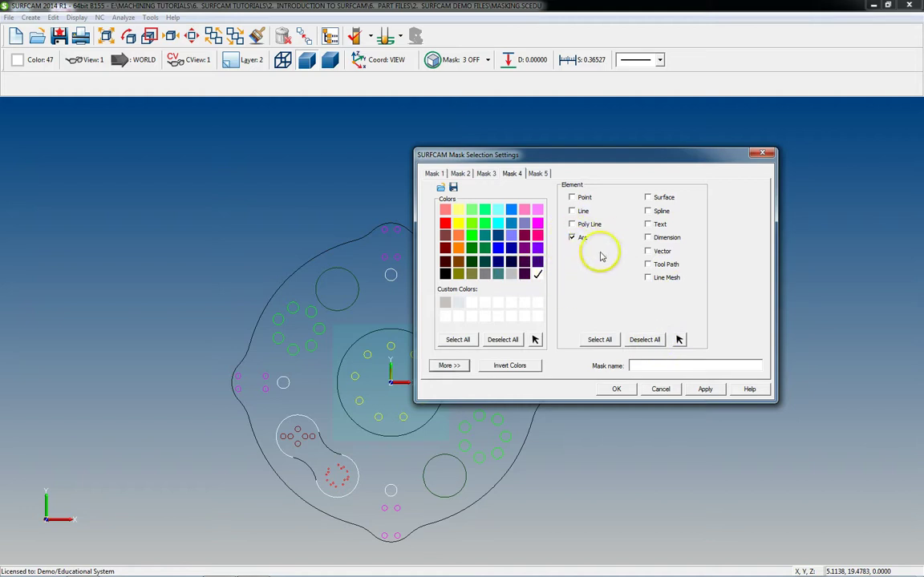
left_click(627, 388)
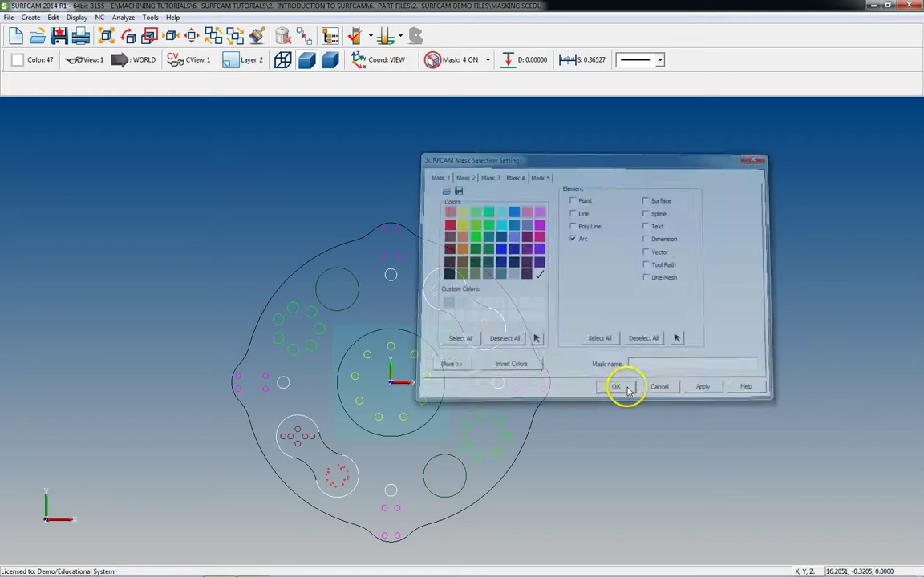
Step: Try selecting all visible geometry through Mask 4 for a copy by distance, and cancel the copy
scroll(469, 474, "down", 2)
scroll(469, 475, "up", 2)
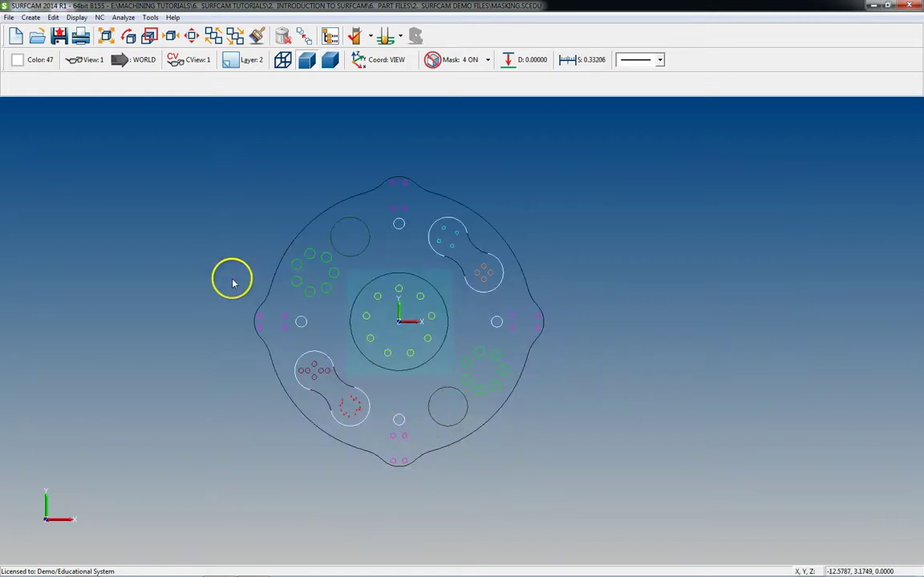
key("alt+e")
key("t")
key("c")
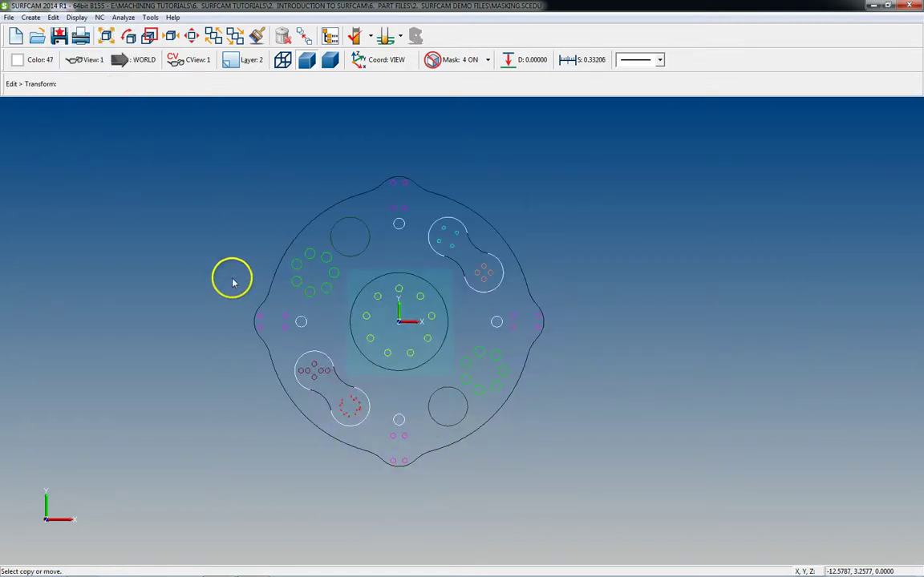
key("d")
key("v")
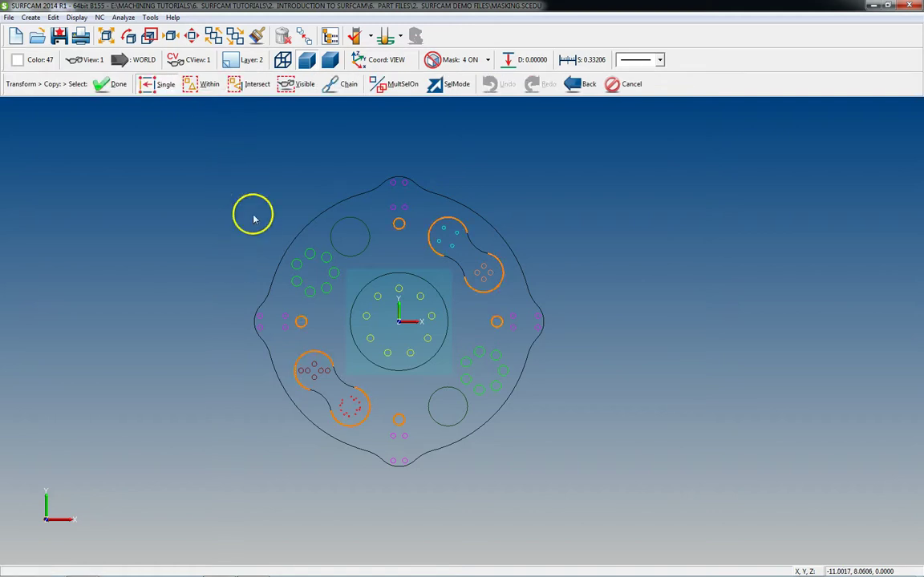
scroll(407, 413, "up", 2)
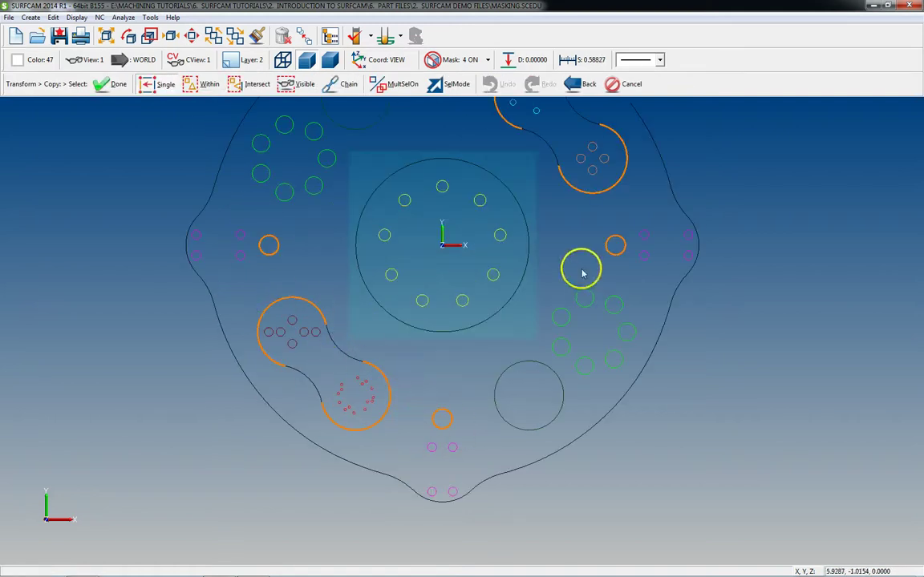
scroll(267, 248, "down", 1)
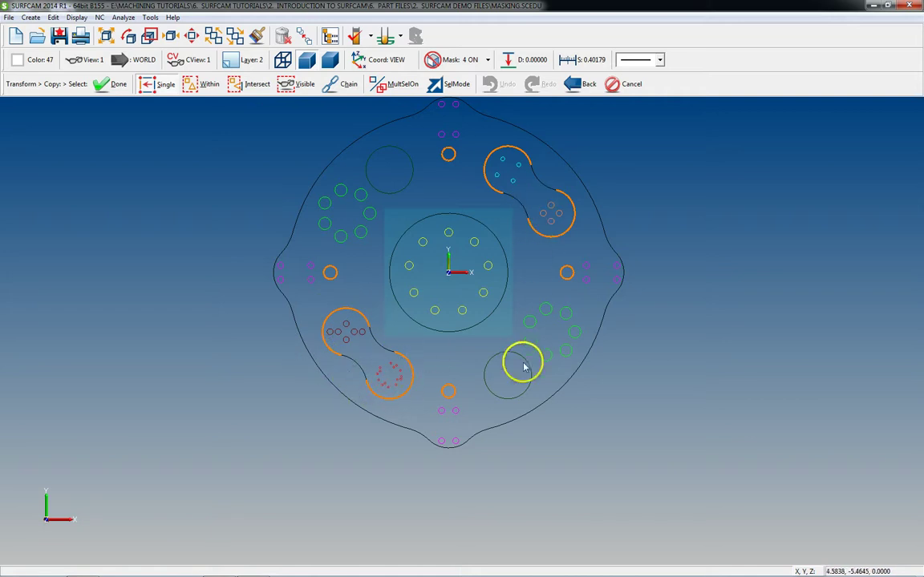
scroll(521, 368, "down", 2)
key("Escape")
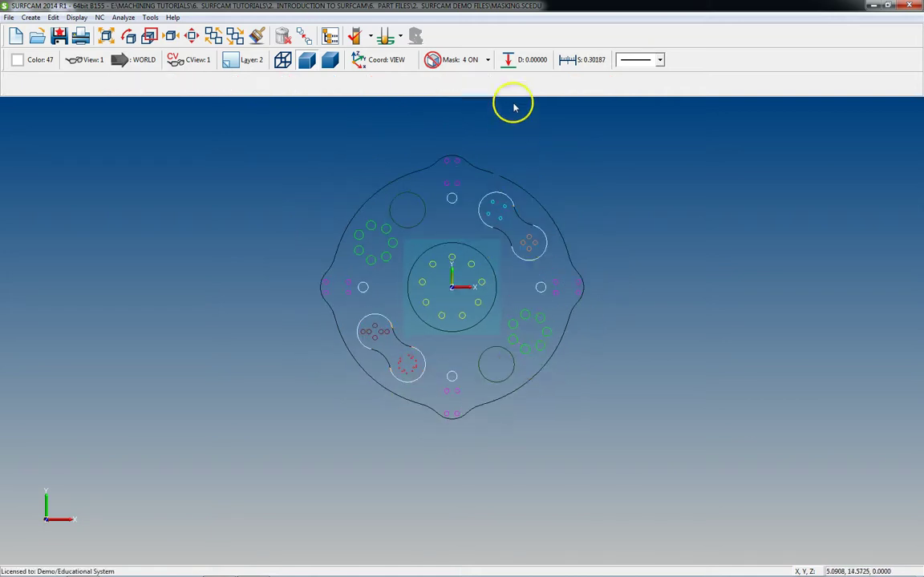
Step: Exclude circles from Mask 4 and take its minimum and maximum arc radius, 1.47638, from a white slot-end arc
left_click(483, 61)
left_click(447, 78)
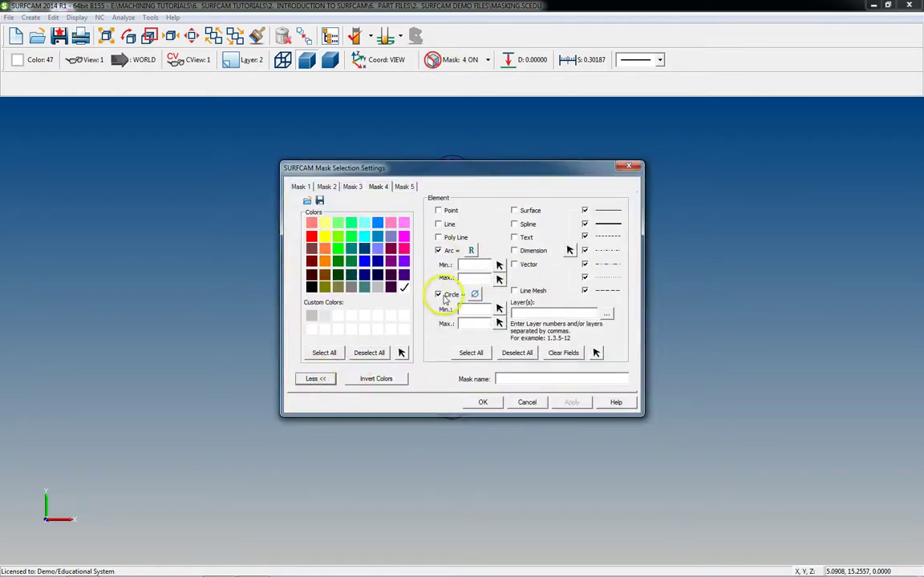
left_click(439, 295)
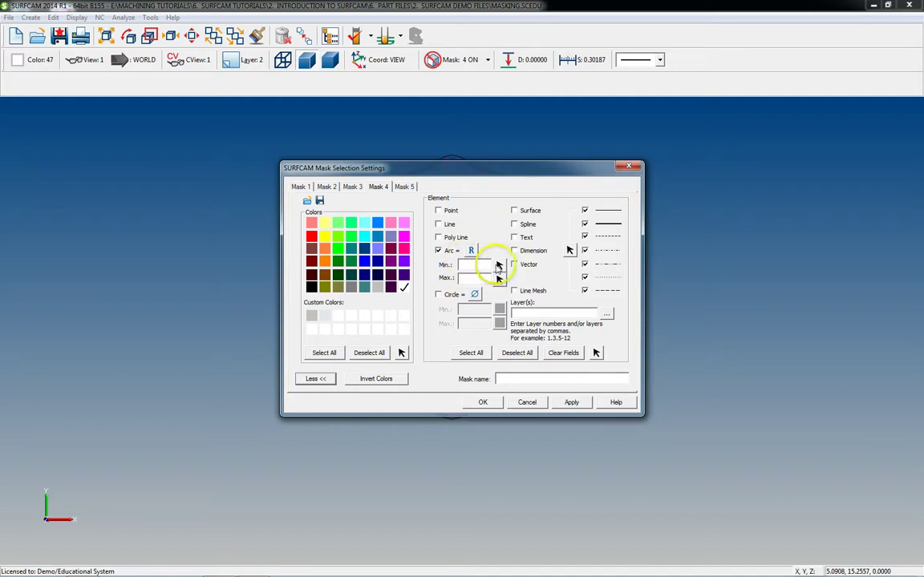
left_click(498, 265)
scroll(519, 274, "up", 4)
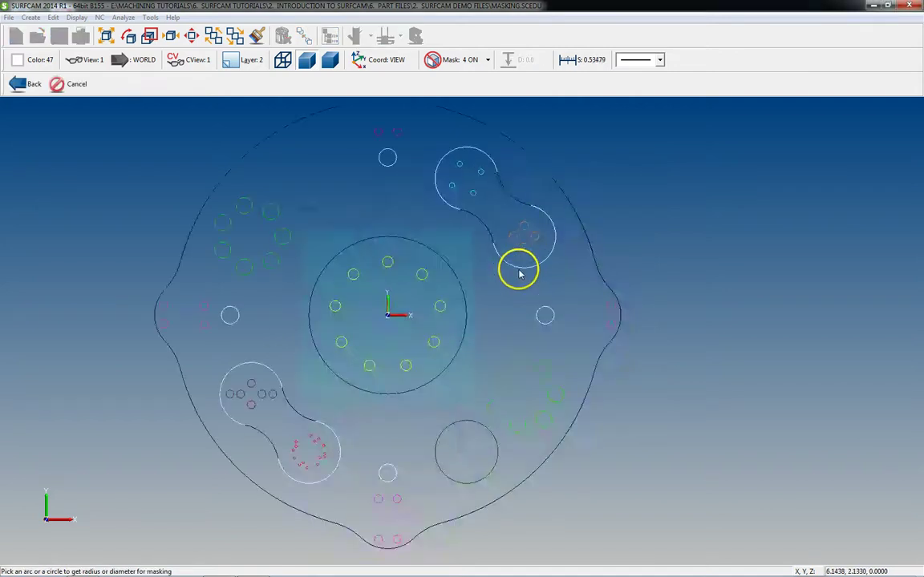
left_click(539, 272)
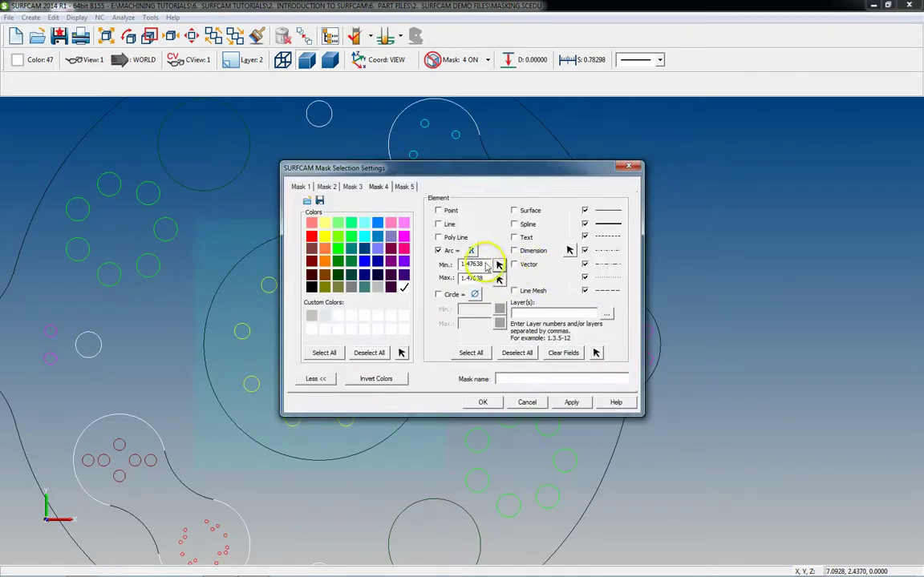
double_click(485, 265)
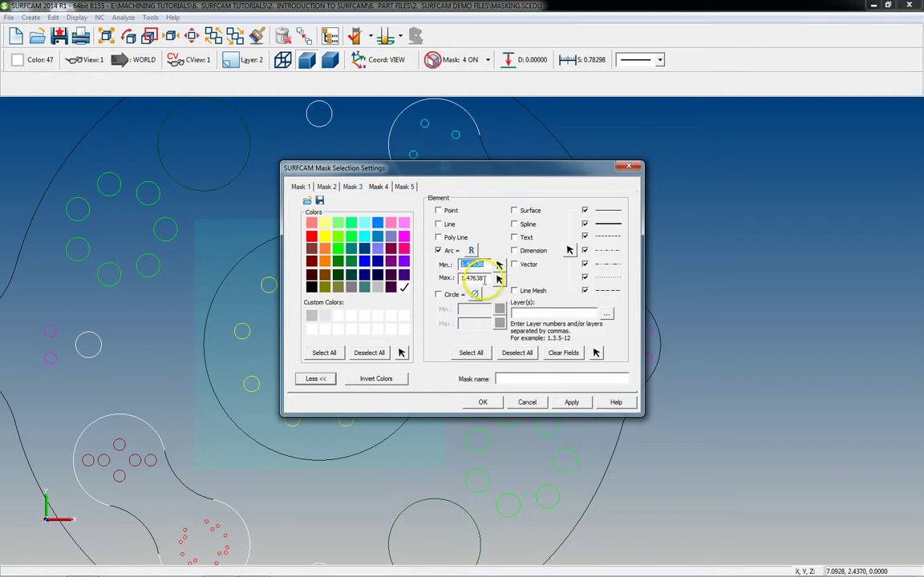
double_click(480, 277)
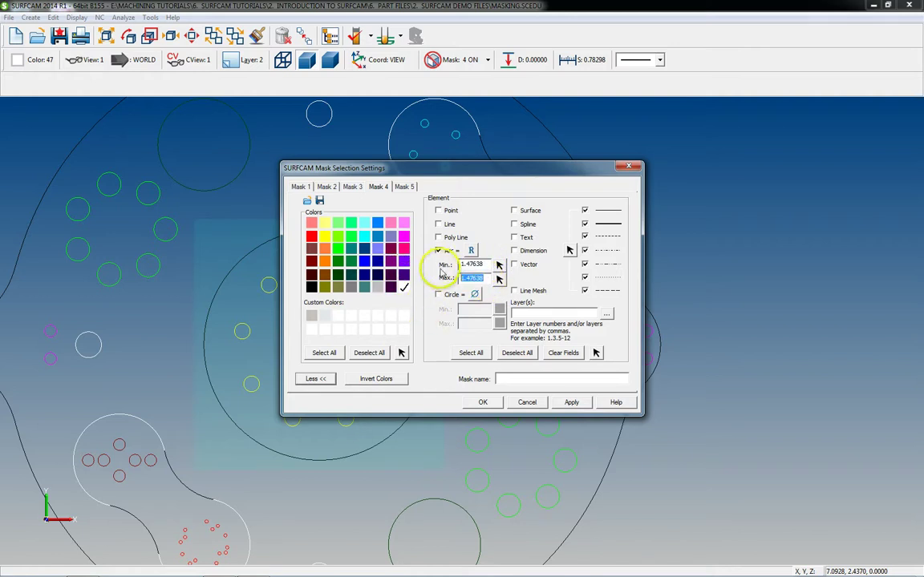
double_click(485, 265)
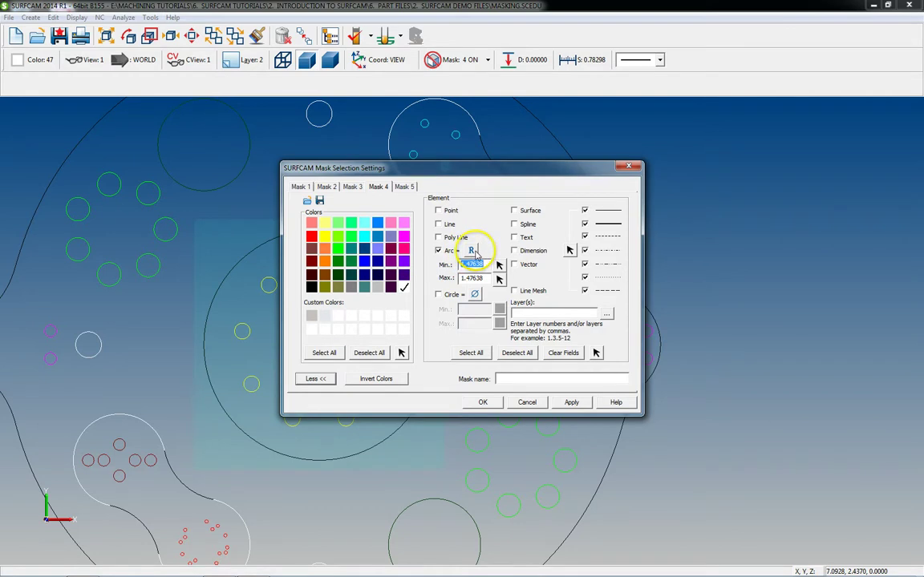
left_click_drag(484, 278, 454, 277)
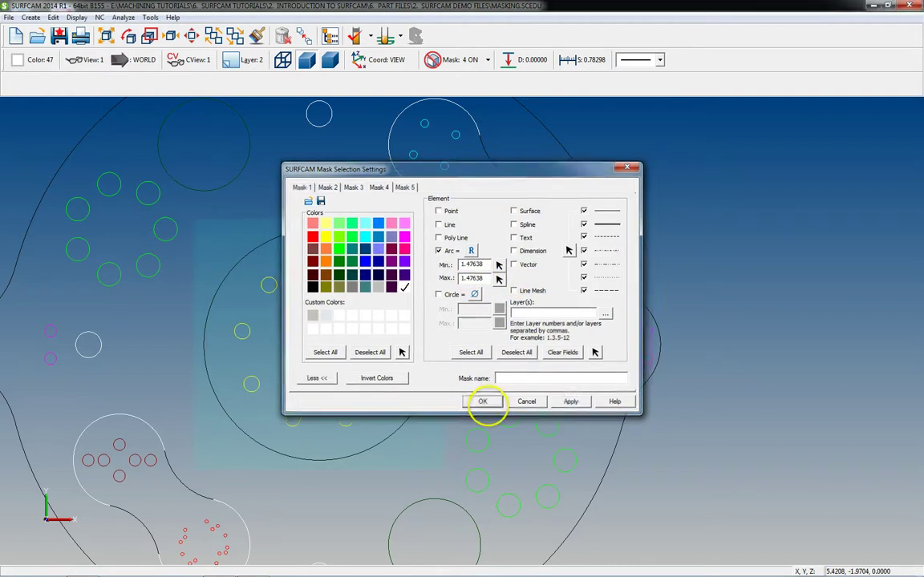
left_click(484, 403)
scroll(489, 411, "down", 9)
key("t")
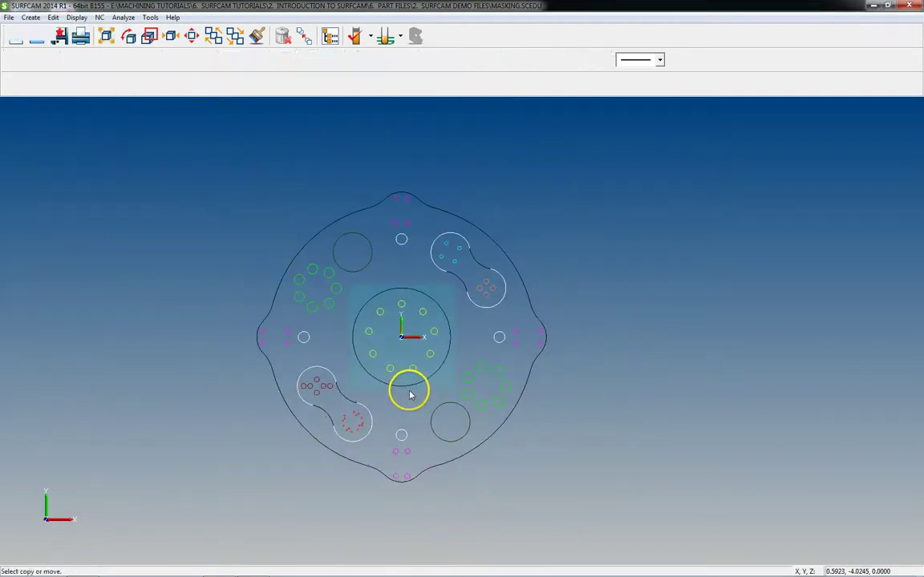
key("c")
key("d")
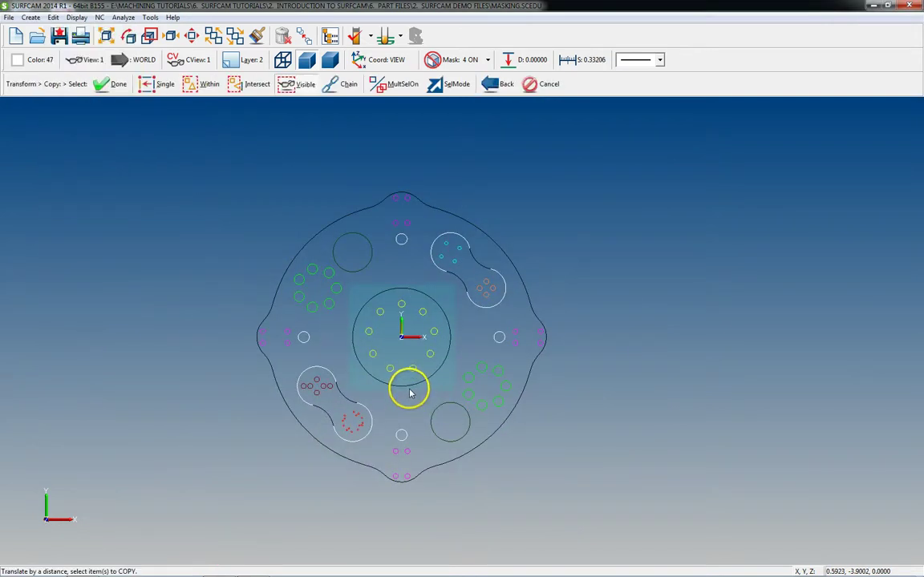
left_click(300, 88)
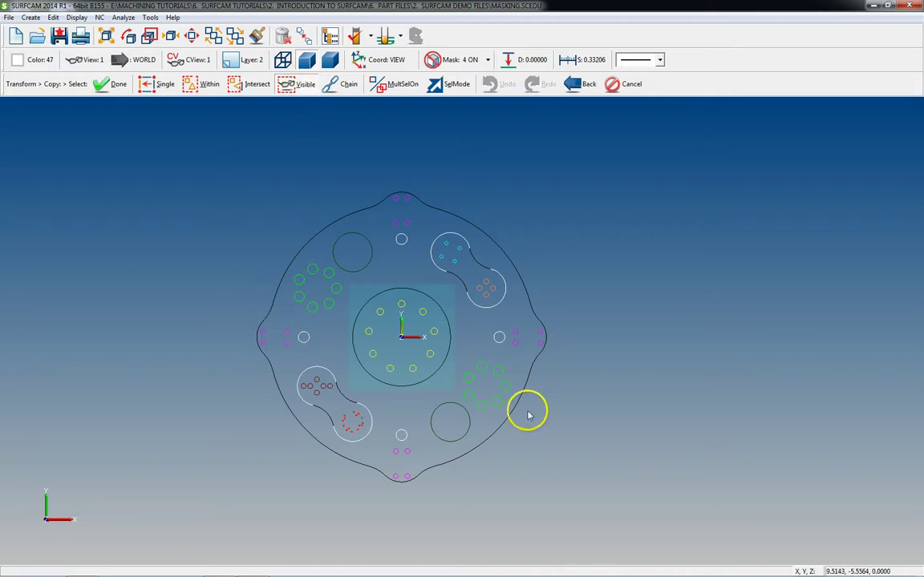
key("Escape")
key("Escape")
key("Escape")
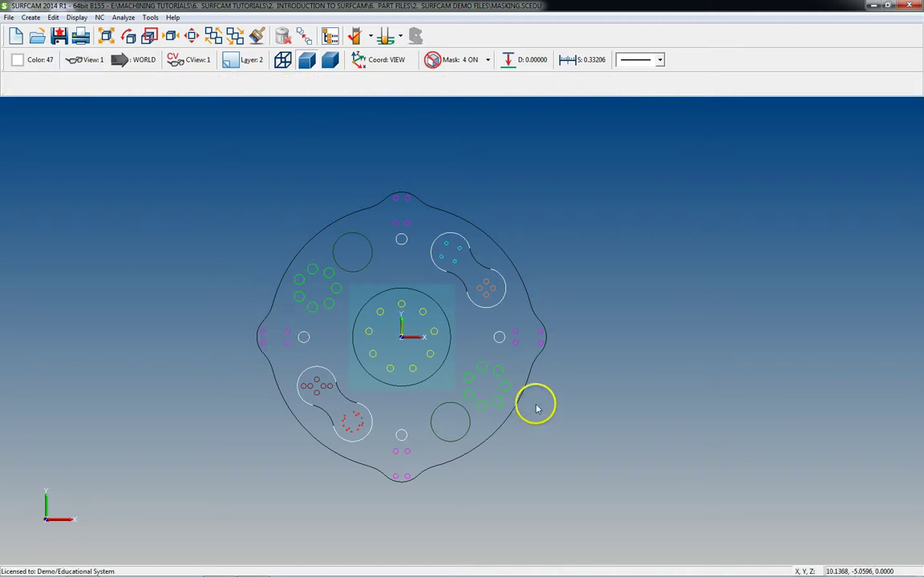
key("alt+e")
key("t")
key("c")
key("d")
left_click(565, 418)
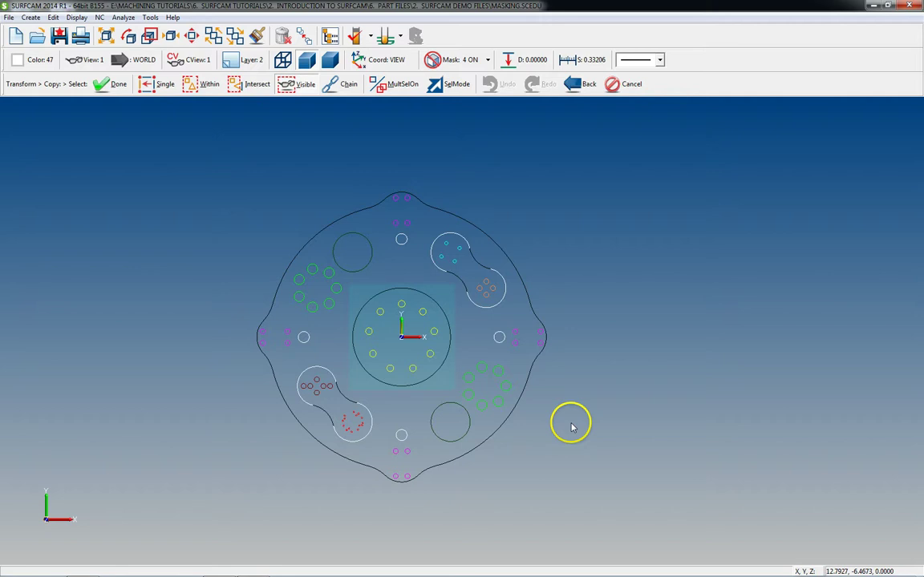
left_click(623, 84)
key("v")
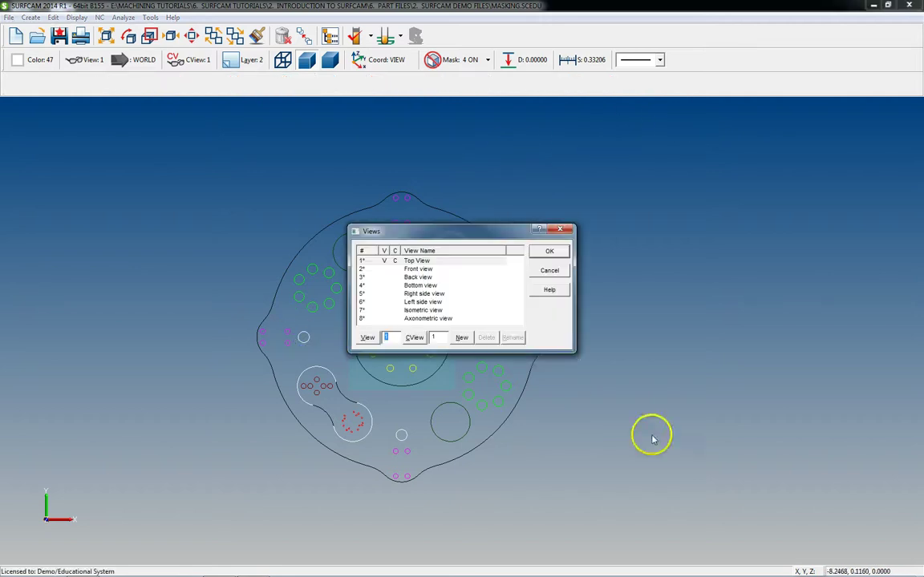
key("Escape")
Step: Copy all visible arcs that pass Mask 4 by 25 in X, and inspect the copies in a tilted view and the top view
key("alt+e")
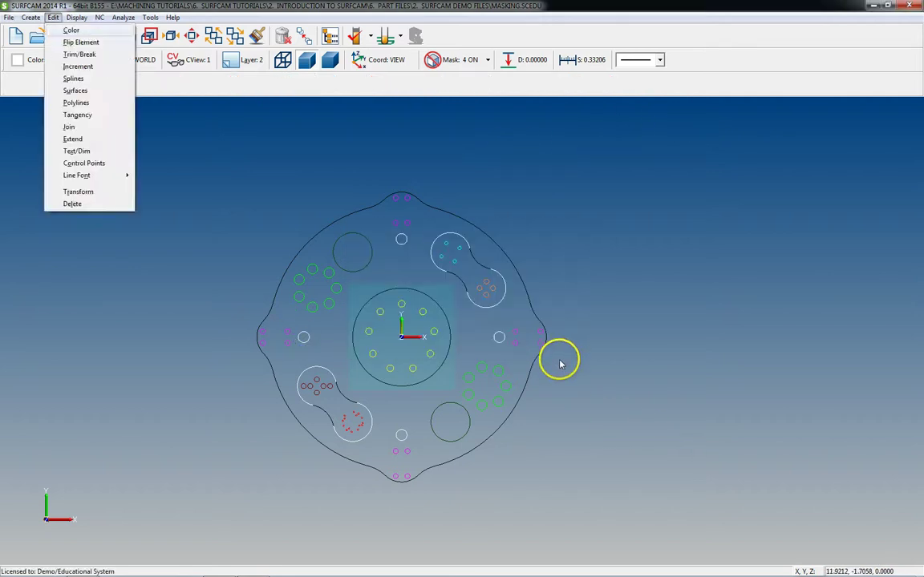
key("t")
key("c")
key("d")
key("v")
key("Return")
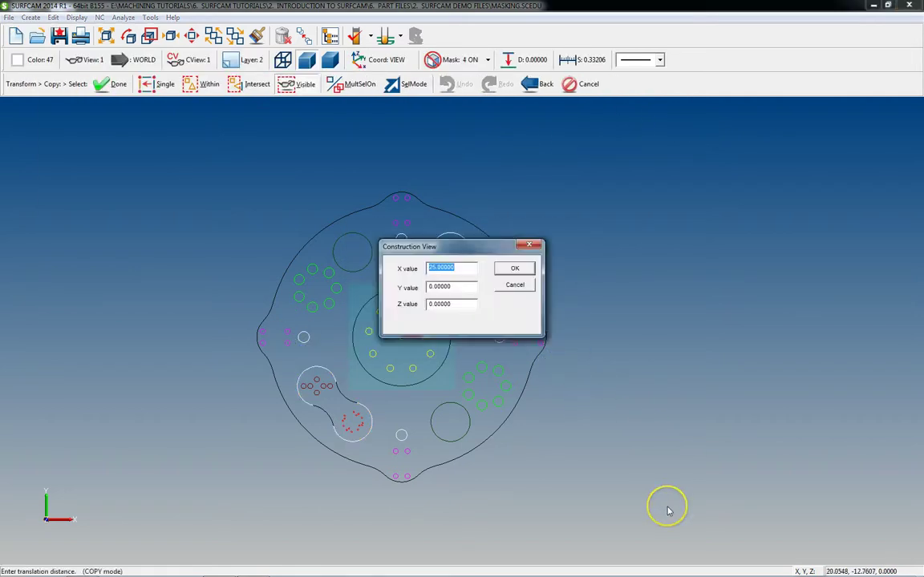
key("Return")
key("Return")
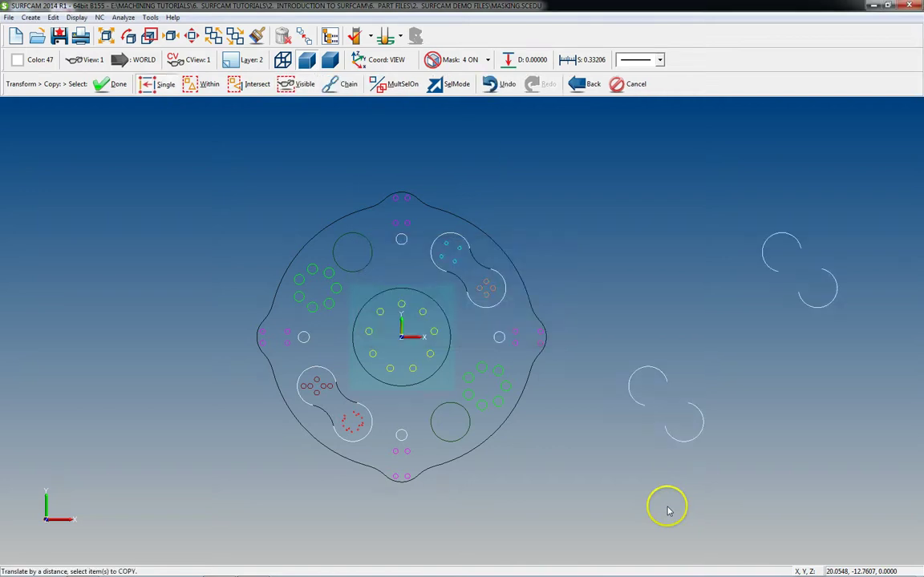
scroll(695, 327, "up", 2)
mouse_move(626, 400)
middle_mouse_down()
mouse_move(620, 357)
mouse_move(630, 381)
middle_mouse_up()
scroll(630, 381, "up", 1)
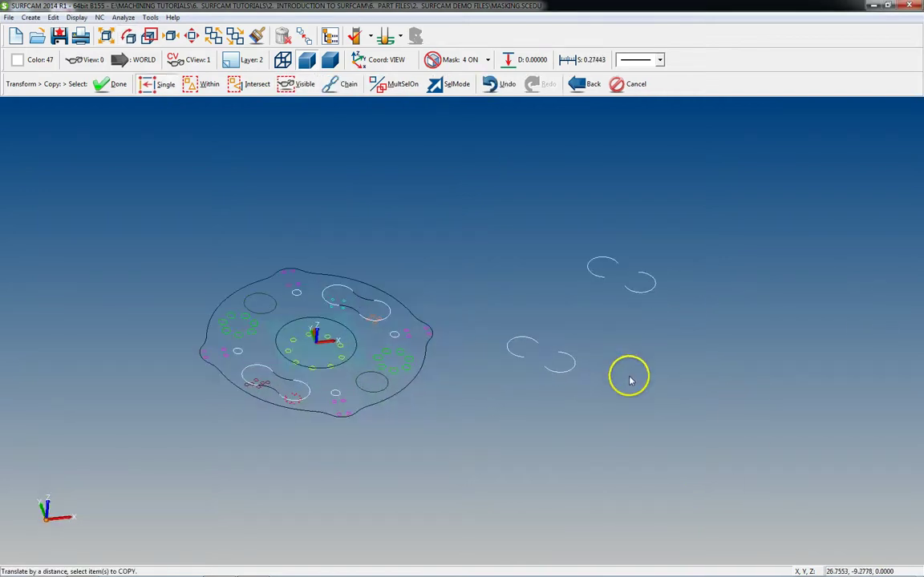
key("1")
scroll(642, 367, "down", 3)
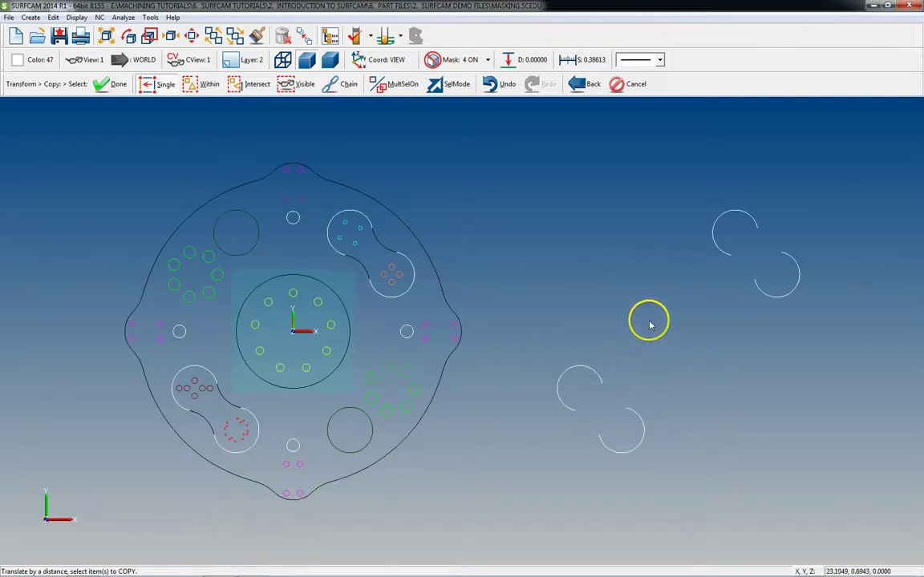
Step: Leave the copy command and delete the copied slot-end arcs beside the part
key("Escape")
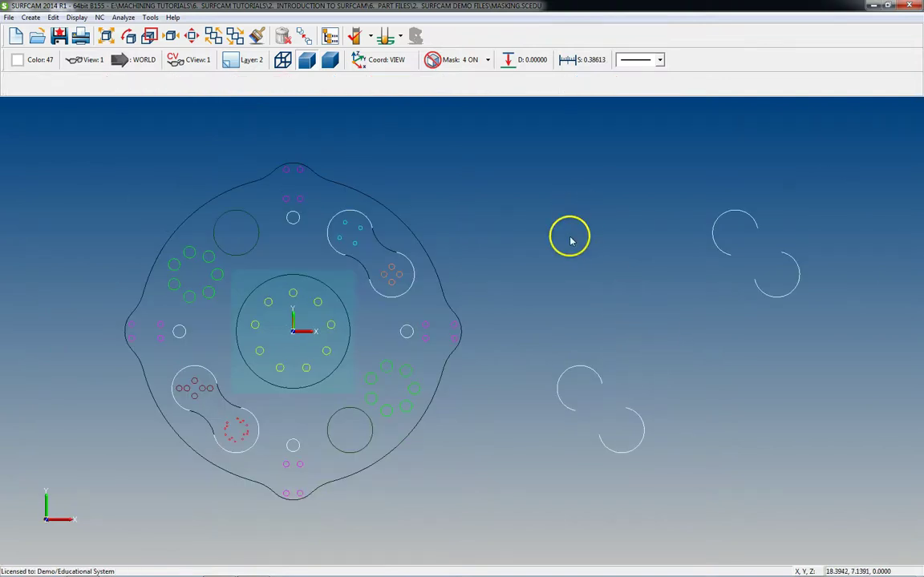
key("Delete")
left_click_drag(501, 165, 887, 529)
key("Escape")
Step: Review the color, element type and arc radius settings of Mask 4 and accept them
left_click(486, 59)
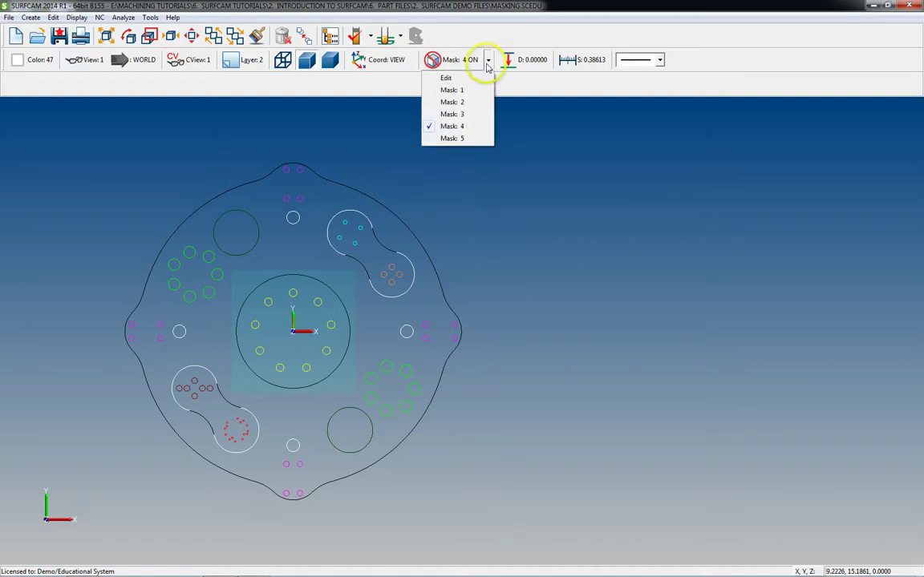
left_click(446, 77)
left_click_drag(457, 165, 655, 198)
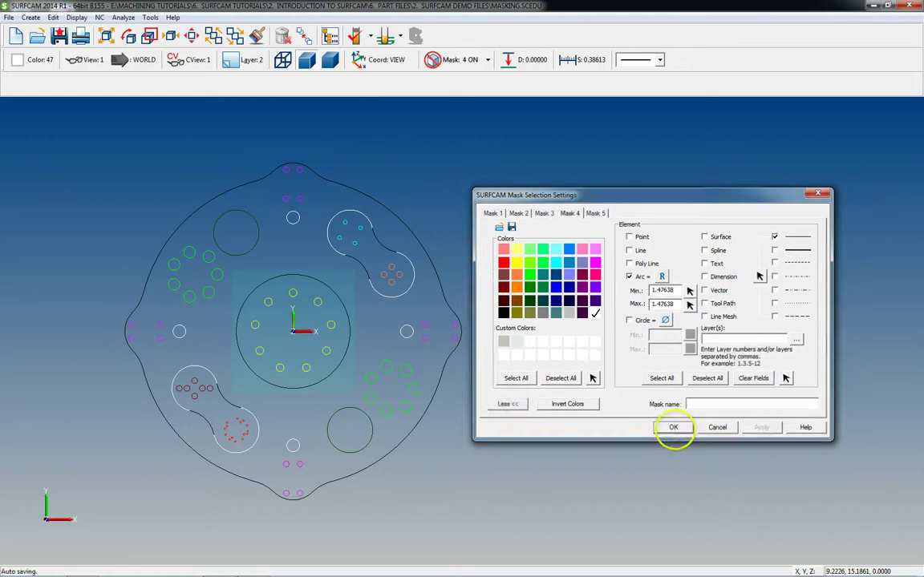
left_click(674, 427)
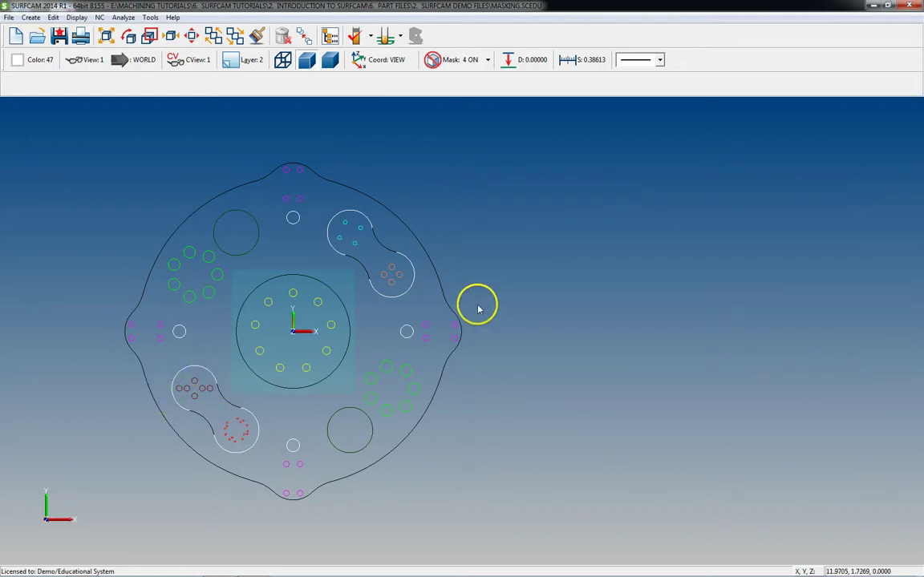
Step: Begin a 2 Axis Contour operation and select the two white end arcs of the upper-right slot as separate chains
key("alt+n")
key("Right")
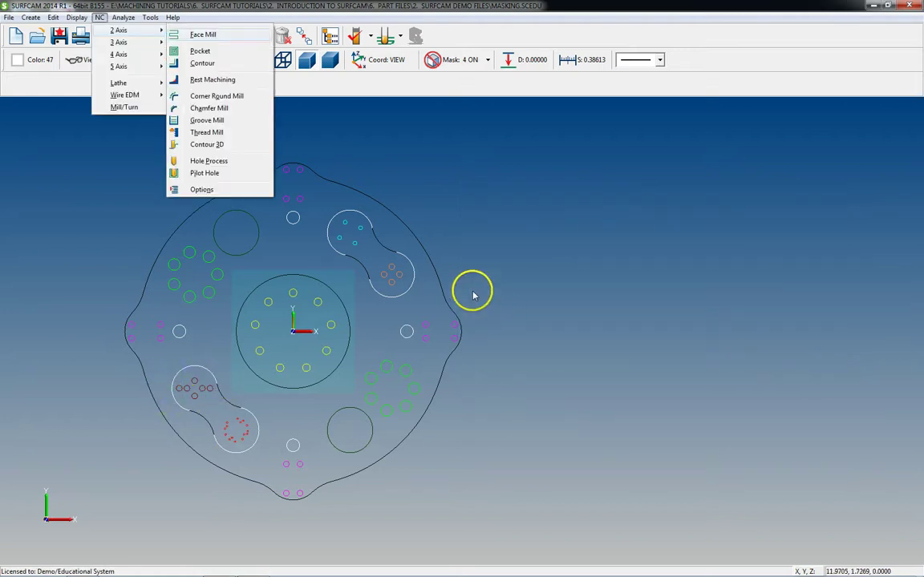
left_click(207, 63)
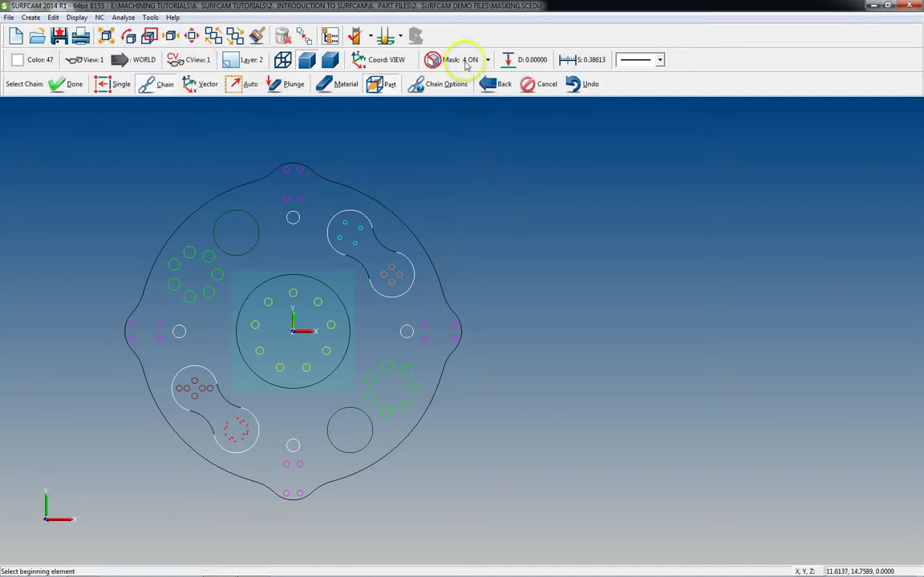
scroll(379, 293, "up", 4)
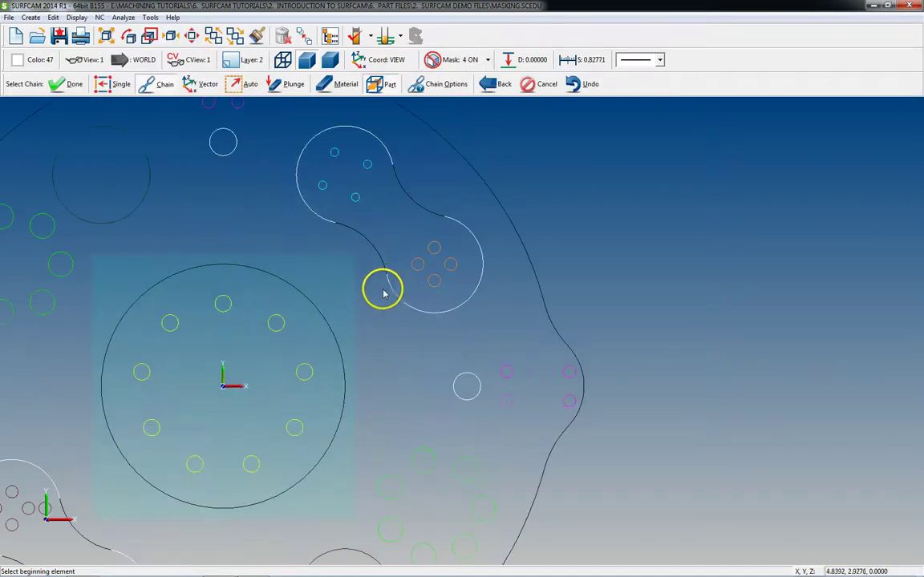
left_click(389, 287)
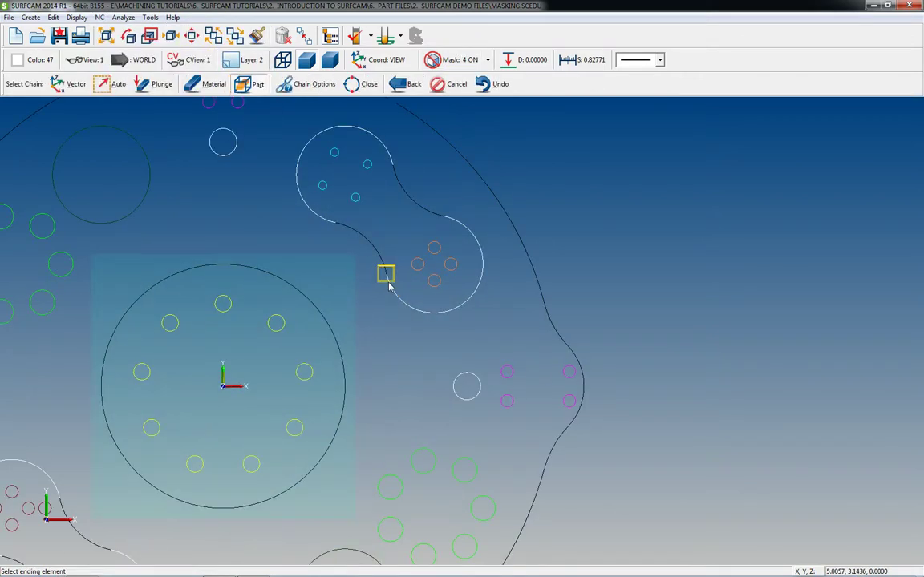
left_click(390, 287)
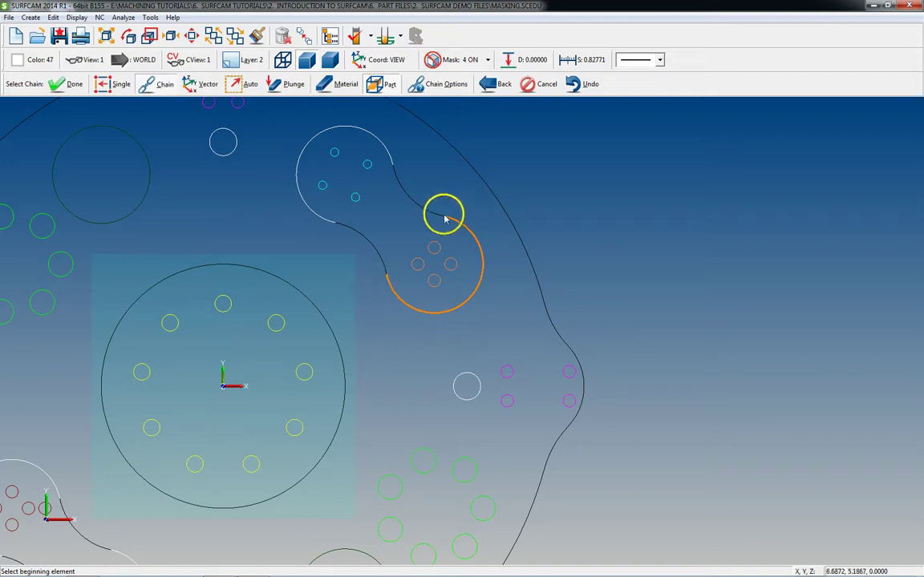
left_click(391, 159)
left_click(391, 160)
Step: Add the two white end arcs of the lower-left slot as separate contour chains
scroll(264, 468, "down", 2)
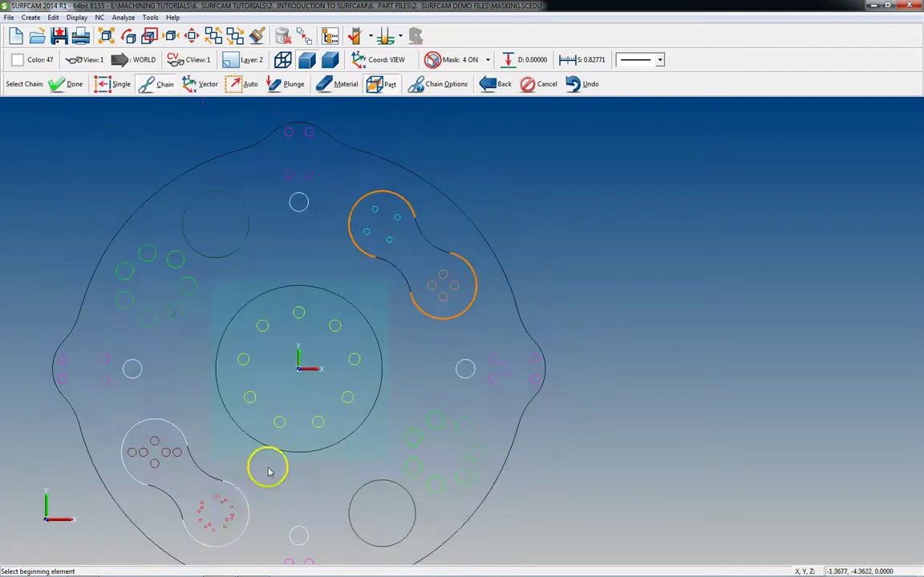
scroll(213, 498, "up", 2)
left_click(198, 521)
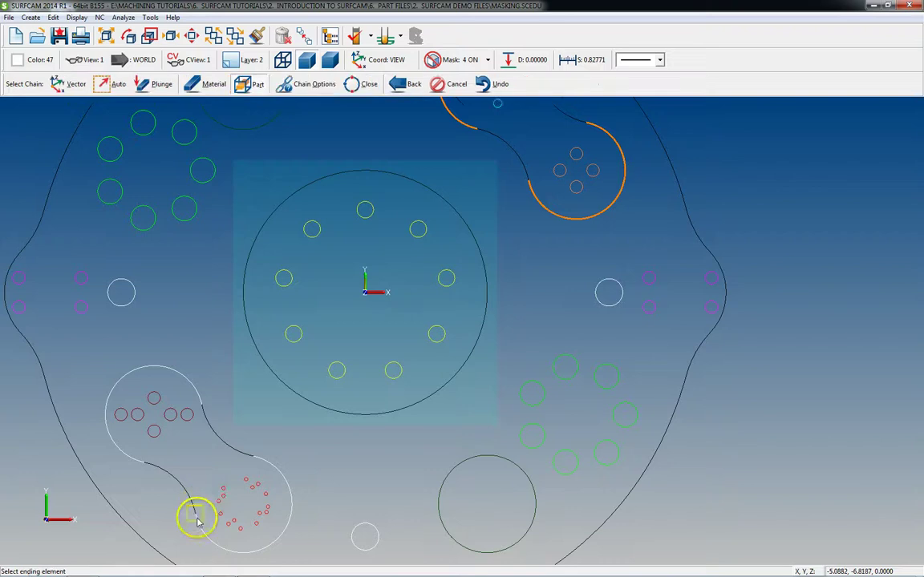
left_click(198, 517)
left_click(202, 403)
left_click(202, 403)
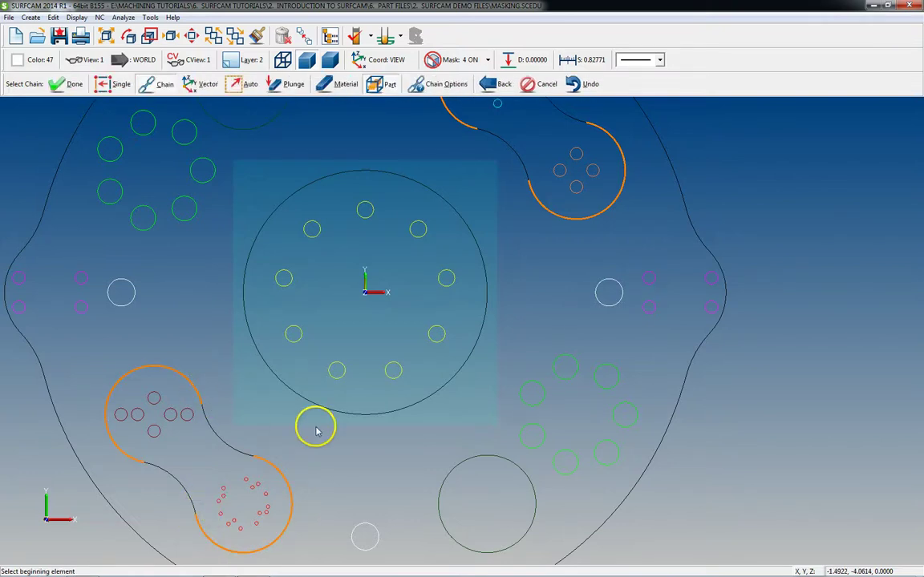
Step: Finish the chain selection, generate the 2 Axis Contour with the 0.5000 dia 4 flute endmill, and accept the toolpath
scroll(336, 426, "down", 4)
right_click(394, 404)
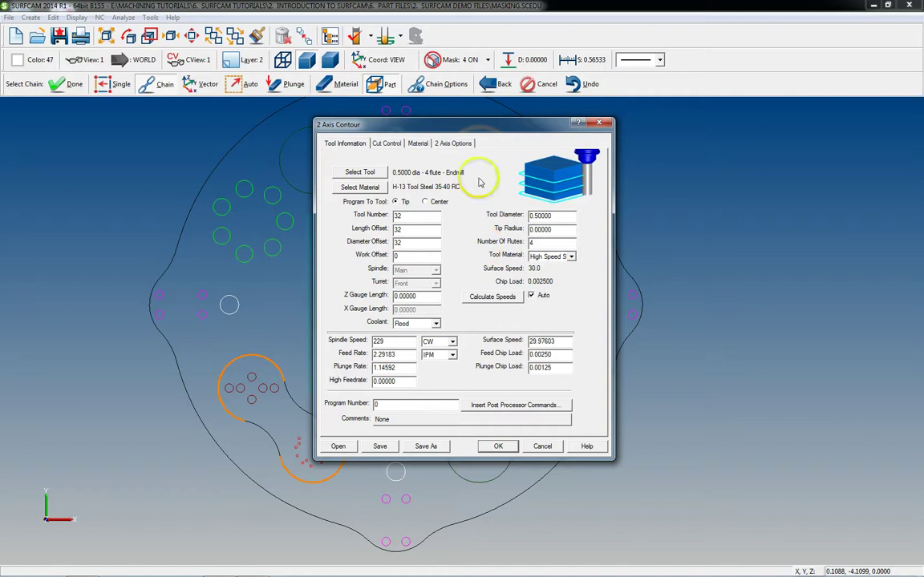
left_click(497, 447)
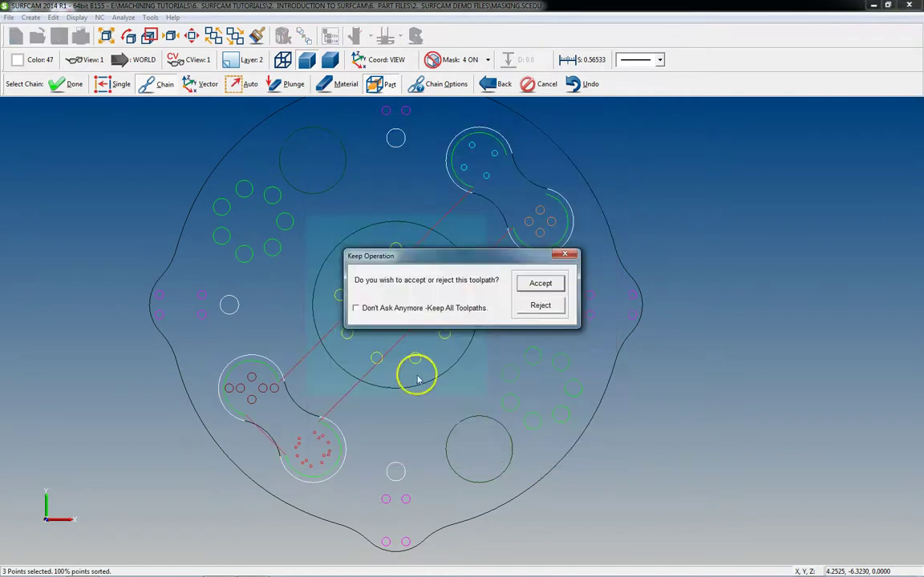
left_click(540, 285)
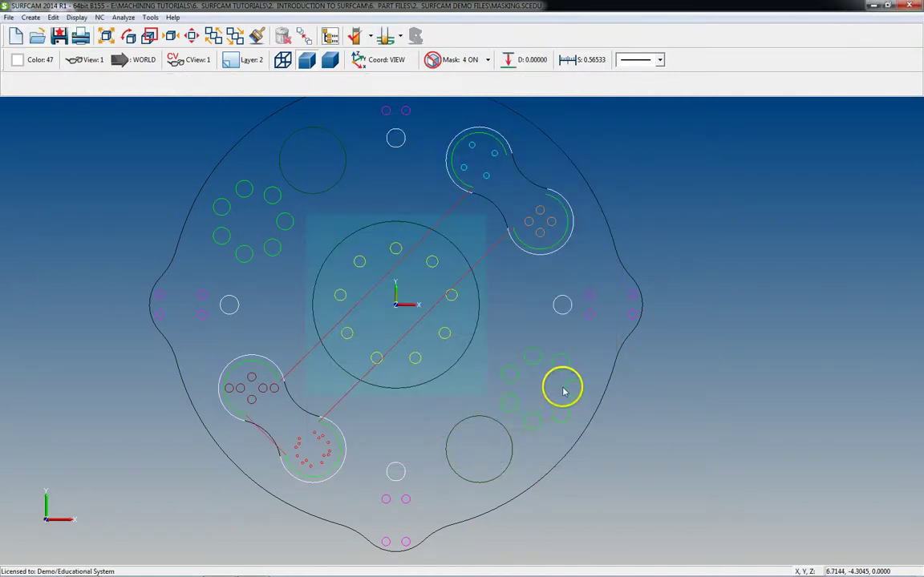
Step: Examine the contour toolpath along the slot-end arcs up close, and restore the full top view
scroll(561, 384, "down", 2)
scroll(503, 344, "up", 8)
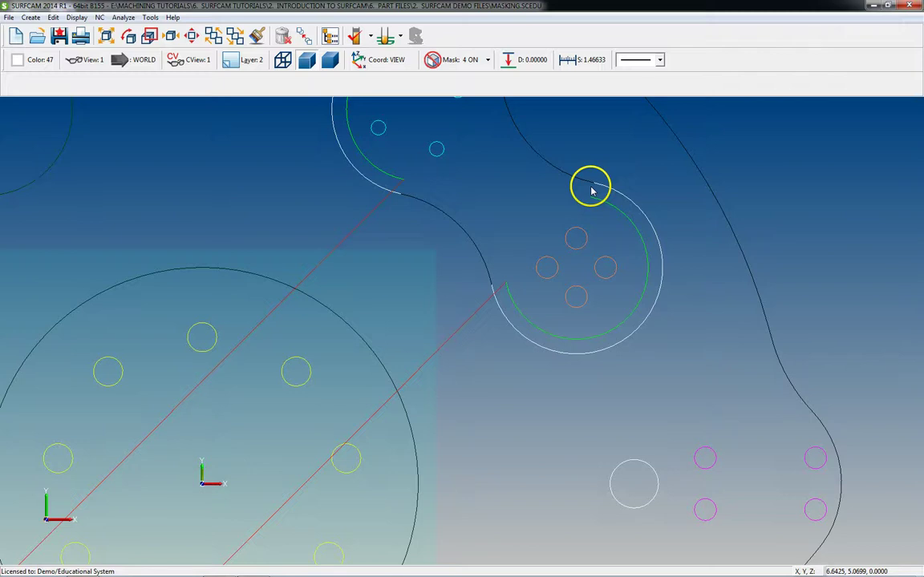
scroll(591, 190, "down", 5)
scroll(583, 242, "up", 3)
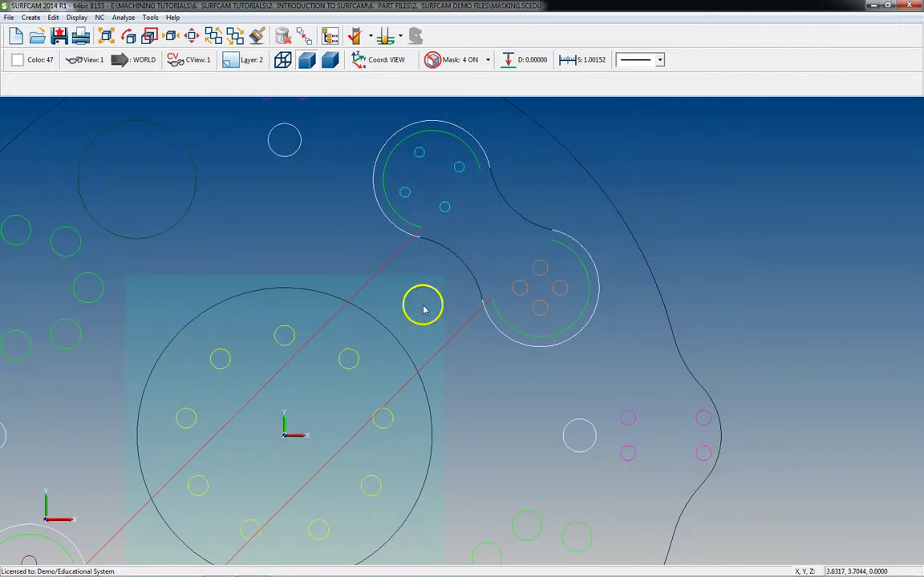
middle_click_drag(422, 305, 359, 454)
key("1")
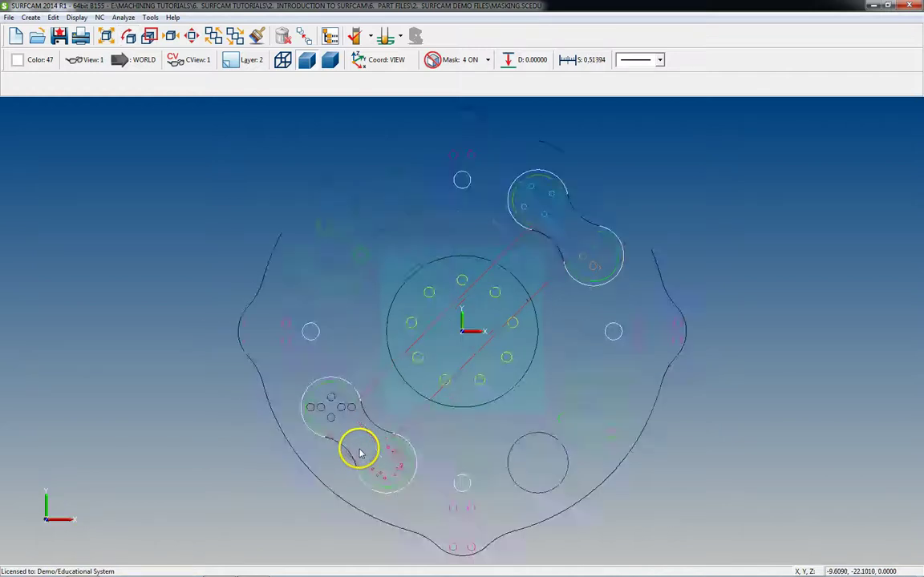
Step: Check the Mask 4 settings once more and close them without changes
left_click(487, 59)
left_click(461, 78)
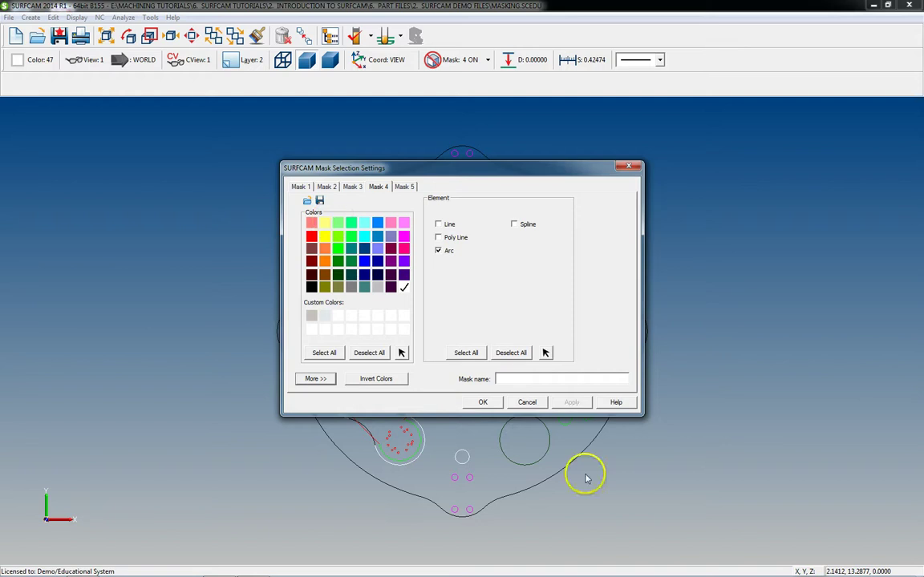
left_click(527, 403)
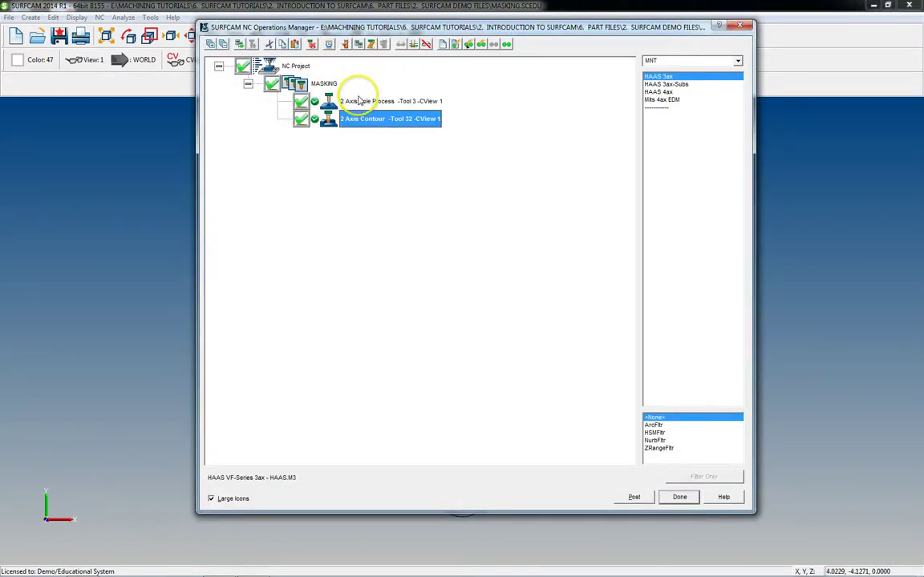
Step: Delete the 2 Axis Hole Process and 2 Axis Contour operations from the MASKING setup and close the NC Operations Manager
left_click(351, 101)
left_click(384, 120, "ctrl")
right_click(384, 130)
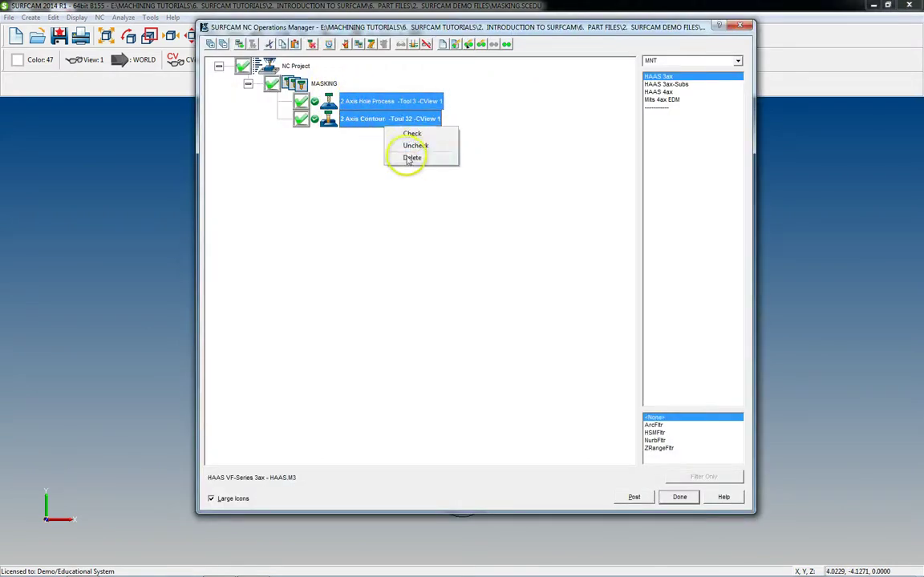
left_click(405, 157)
left_click(464, 335)
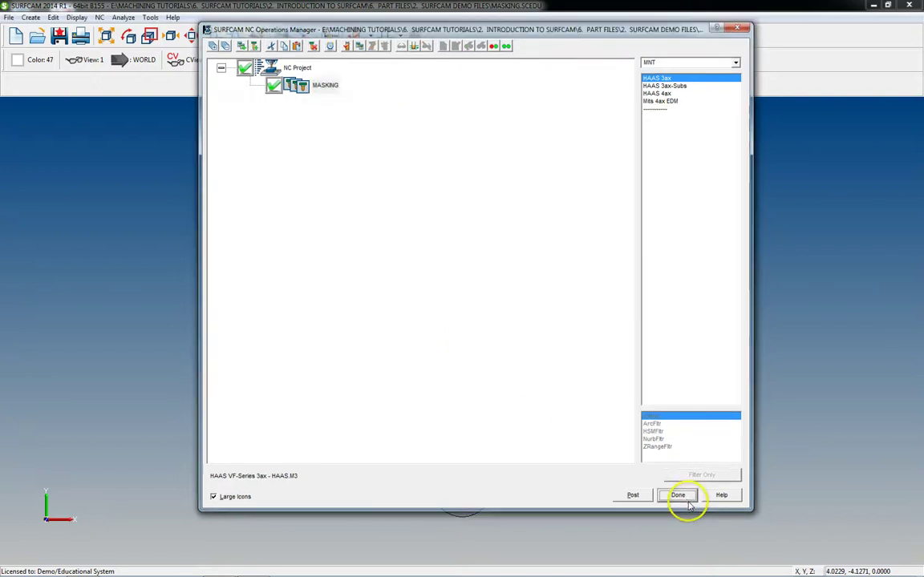
left_click(682, 498)
left_click_drag(451, 392, 471, 405)
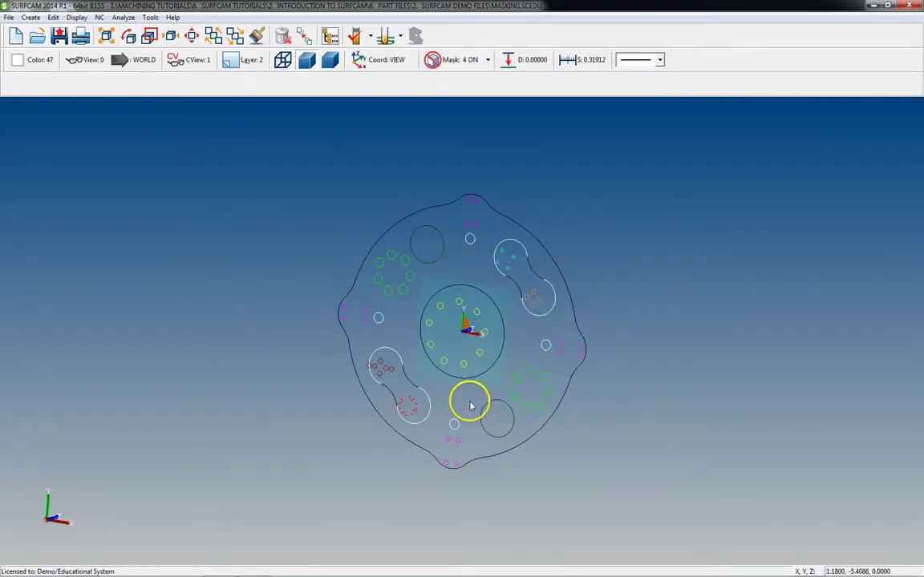
scroll(471, 406, "up", 3)
scroll(474, 392, "down", 1)
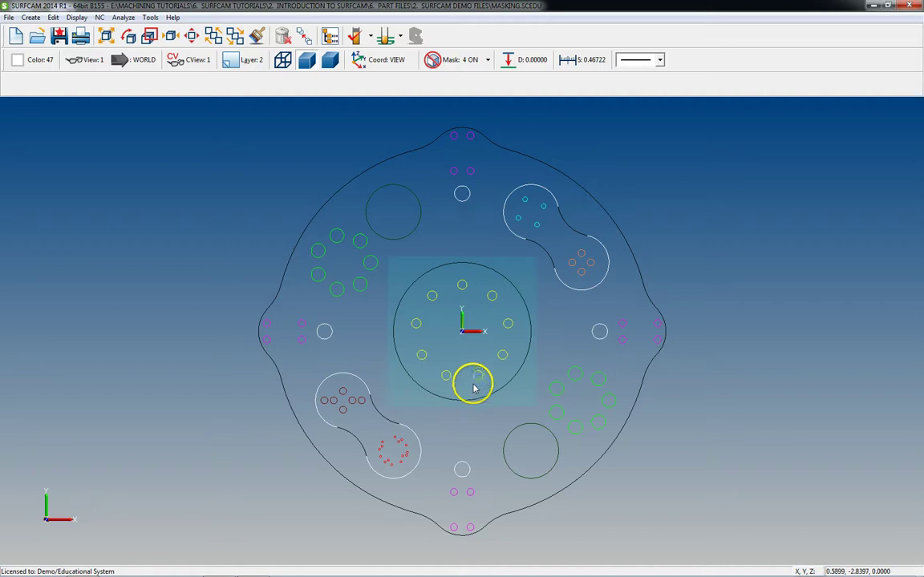